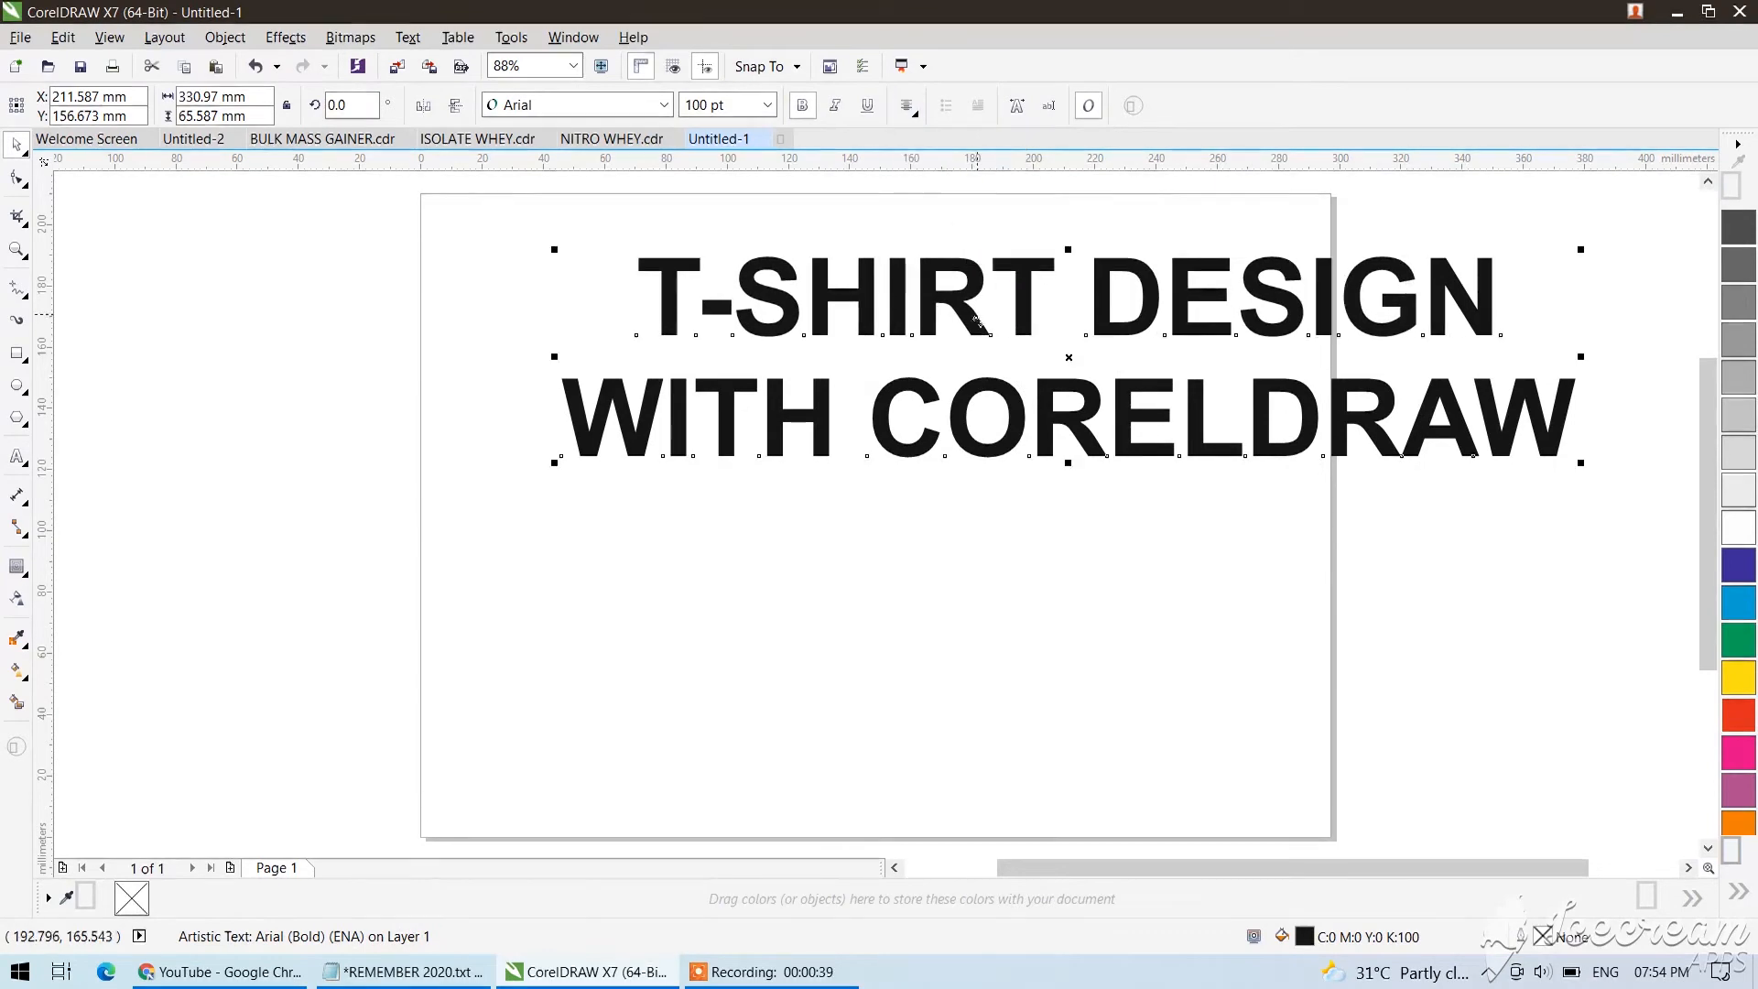
- Fit the T-SHIRT DESIGN WITH CORELDRAW title within the page, fill it red and change its font
left_click_drag(1406, 567, 1287, 574)
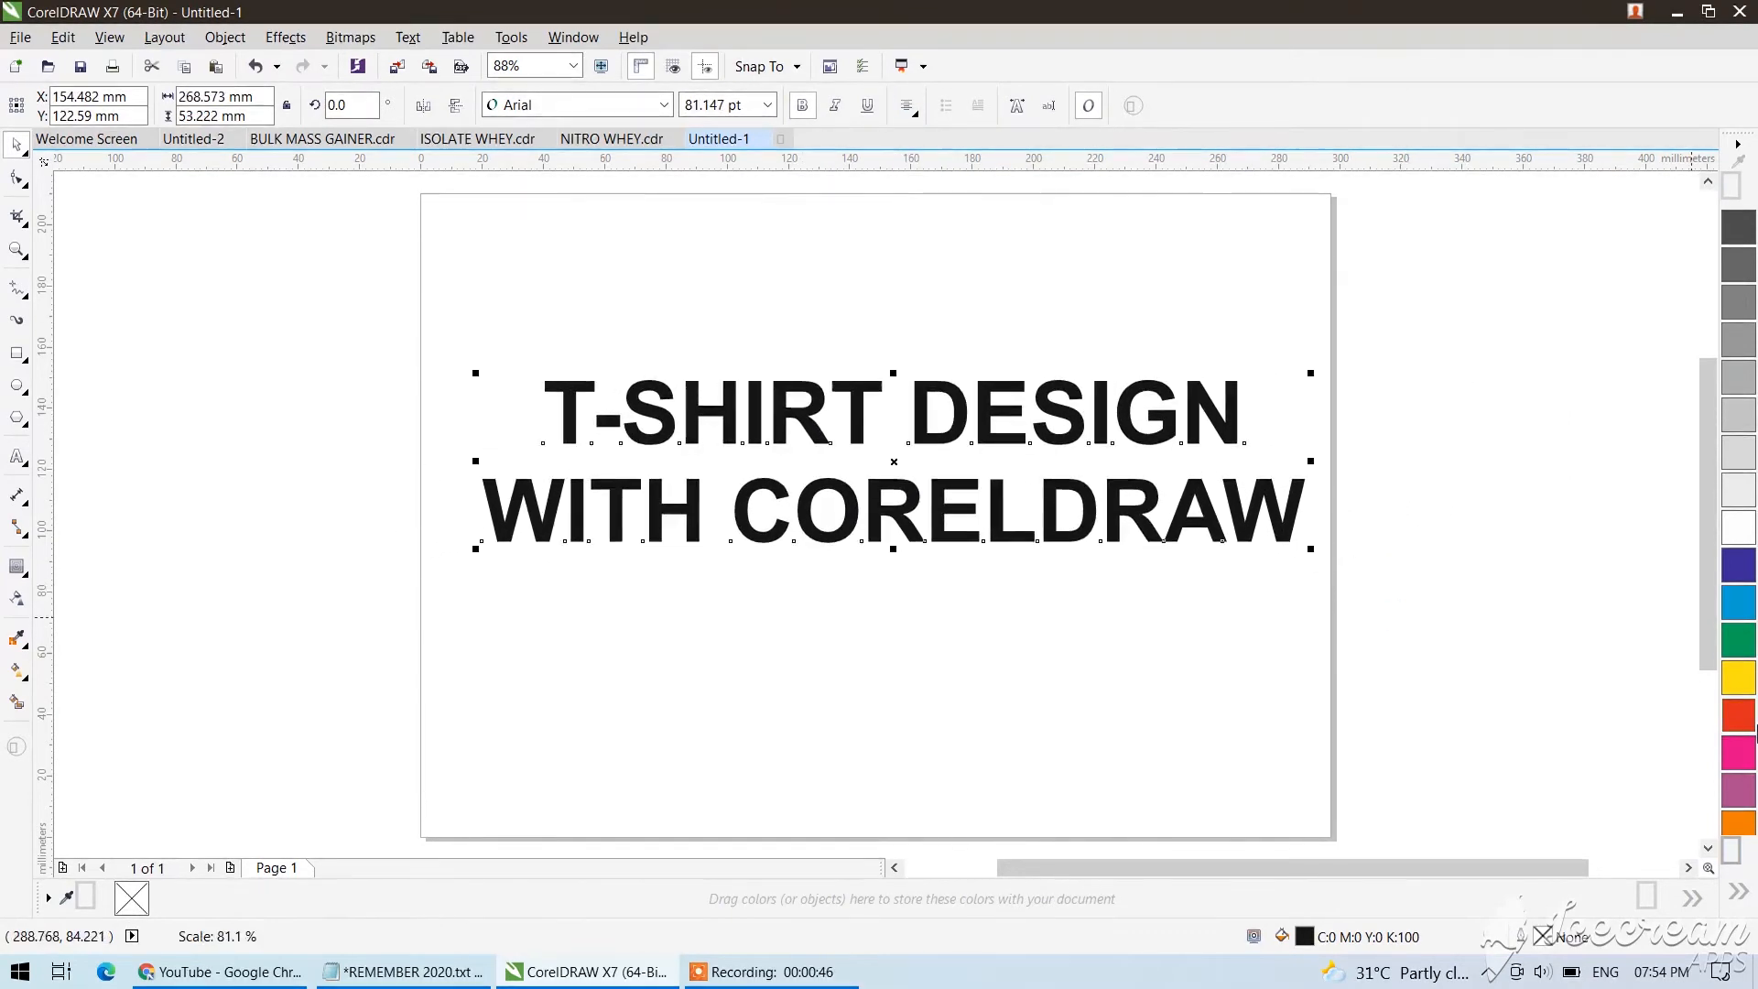
left_click(1738, 715)
left_click(663, 105)
left_click(583, 153)
left_click_drag(1343, 463, 1333, 474)
left_click_drag(1232, 542, 1141, 518)
left_click(1218, 597)
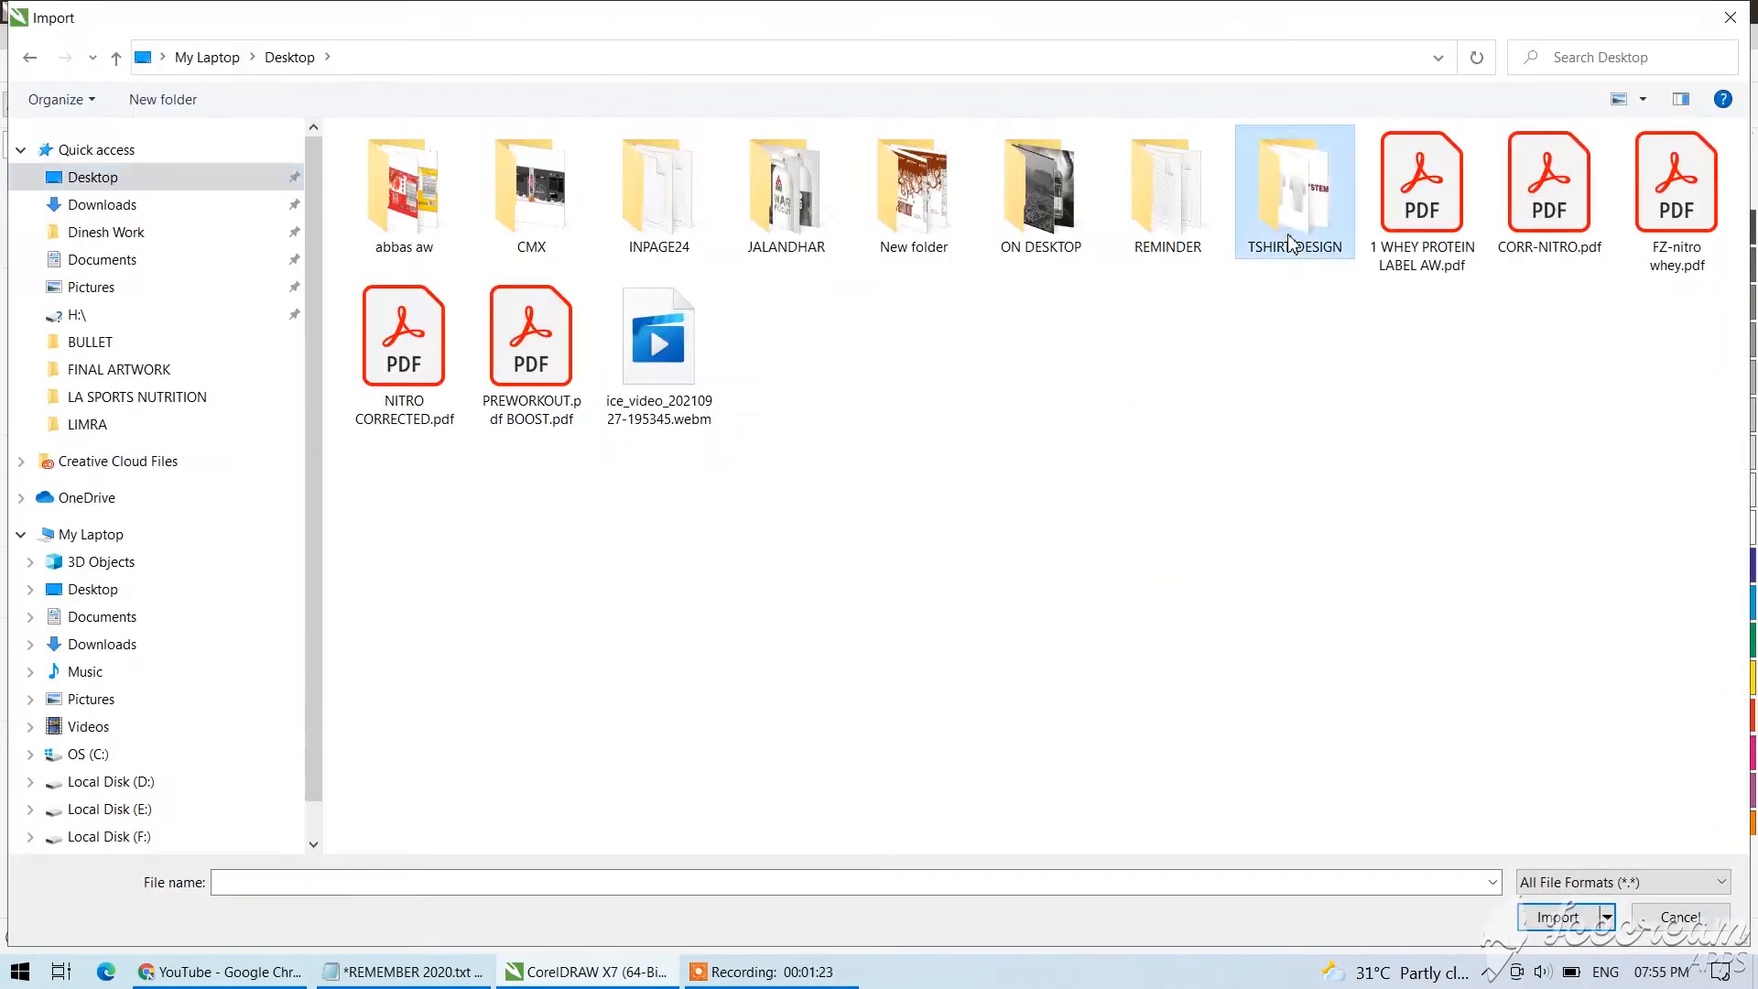
- Import TSHIRT.cmx from the TSHIRT DESIGN folder on the Desktop and place it on the page
double_click(1286, 237)
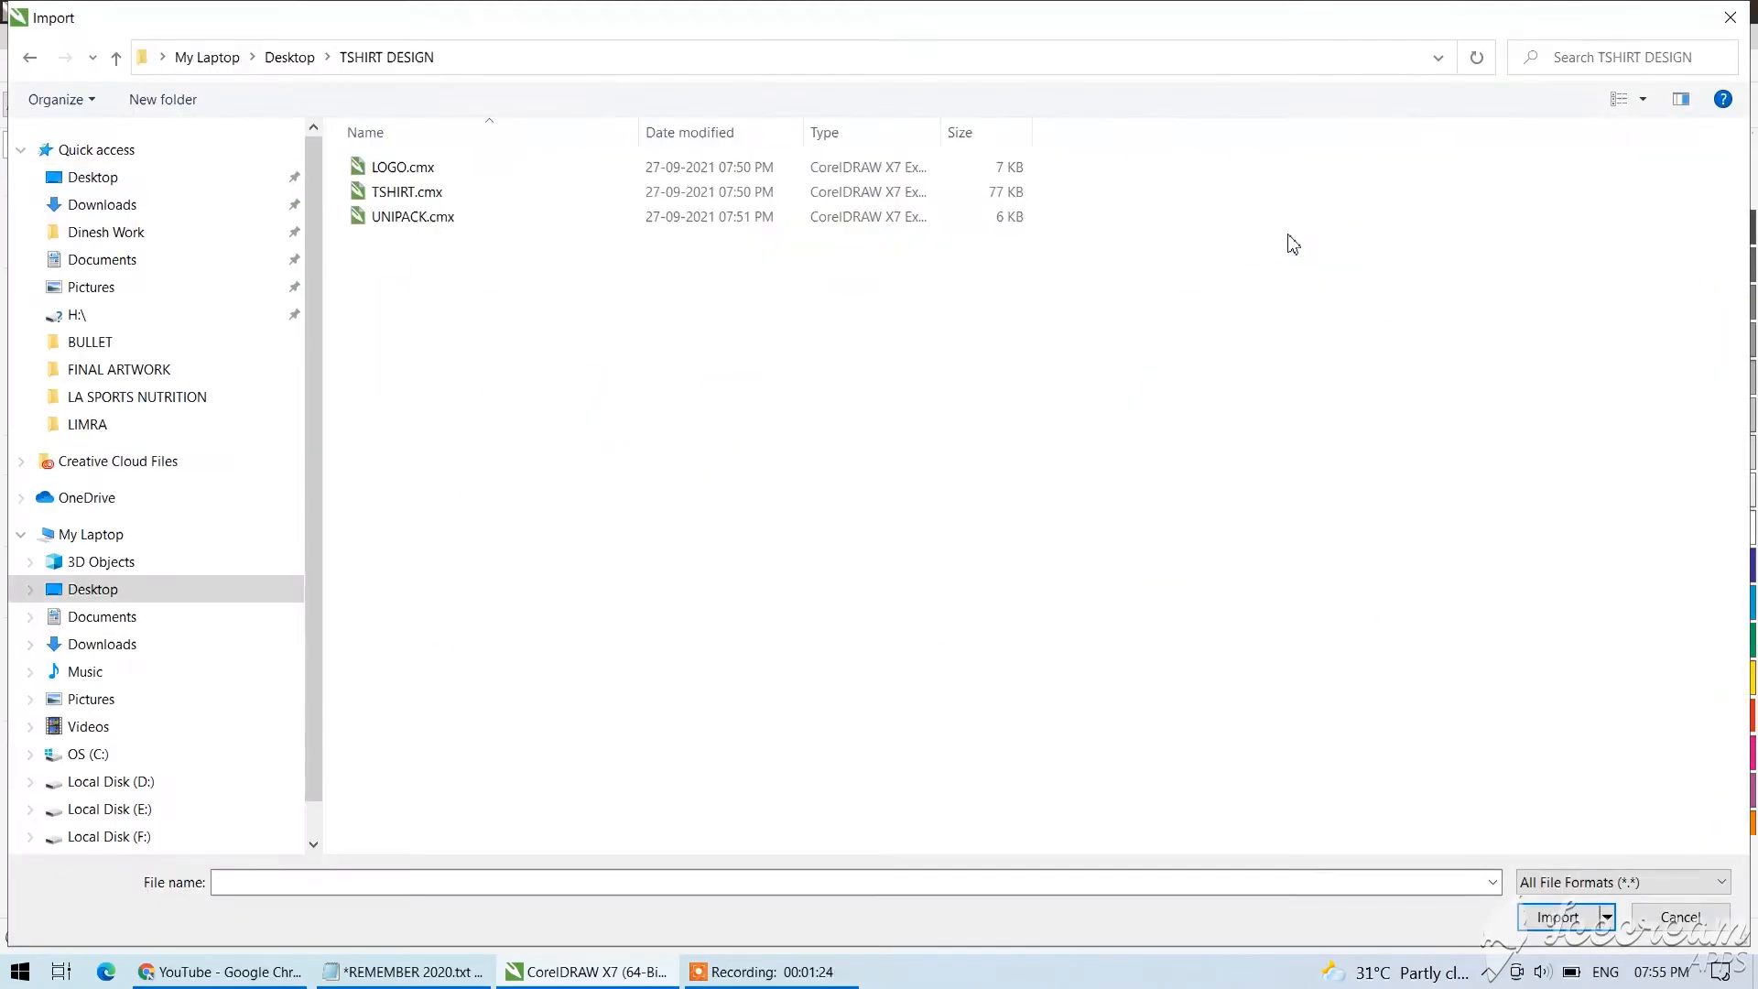
double_click(410, 192)
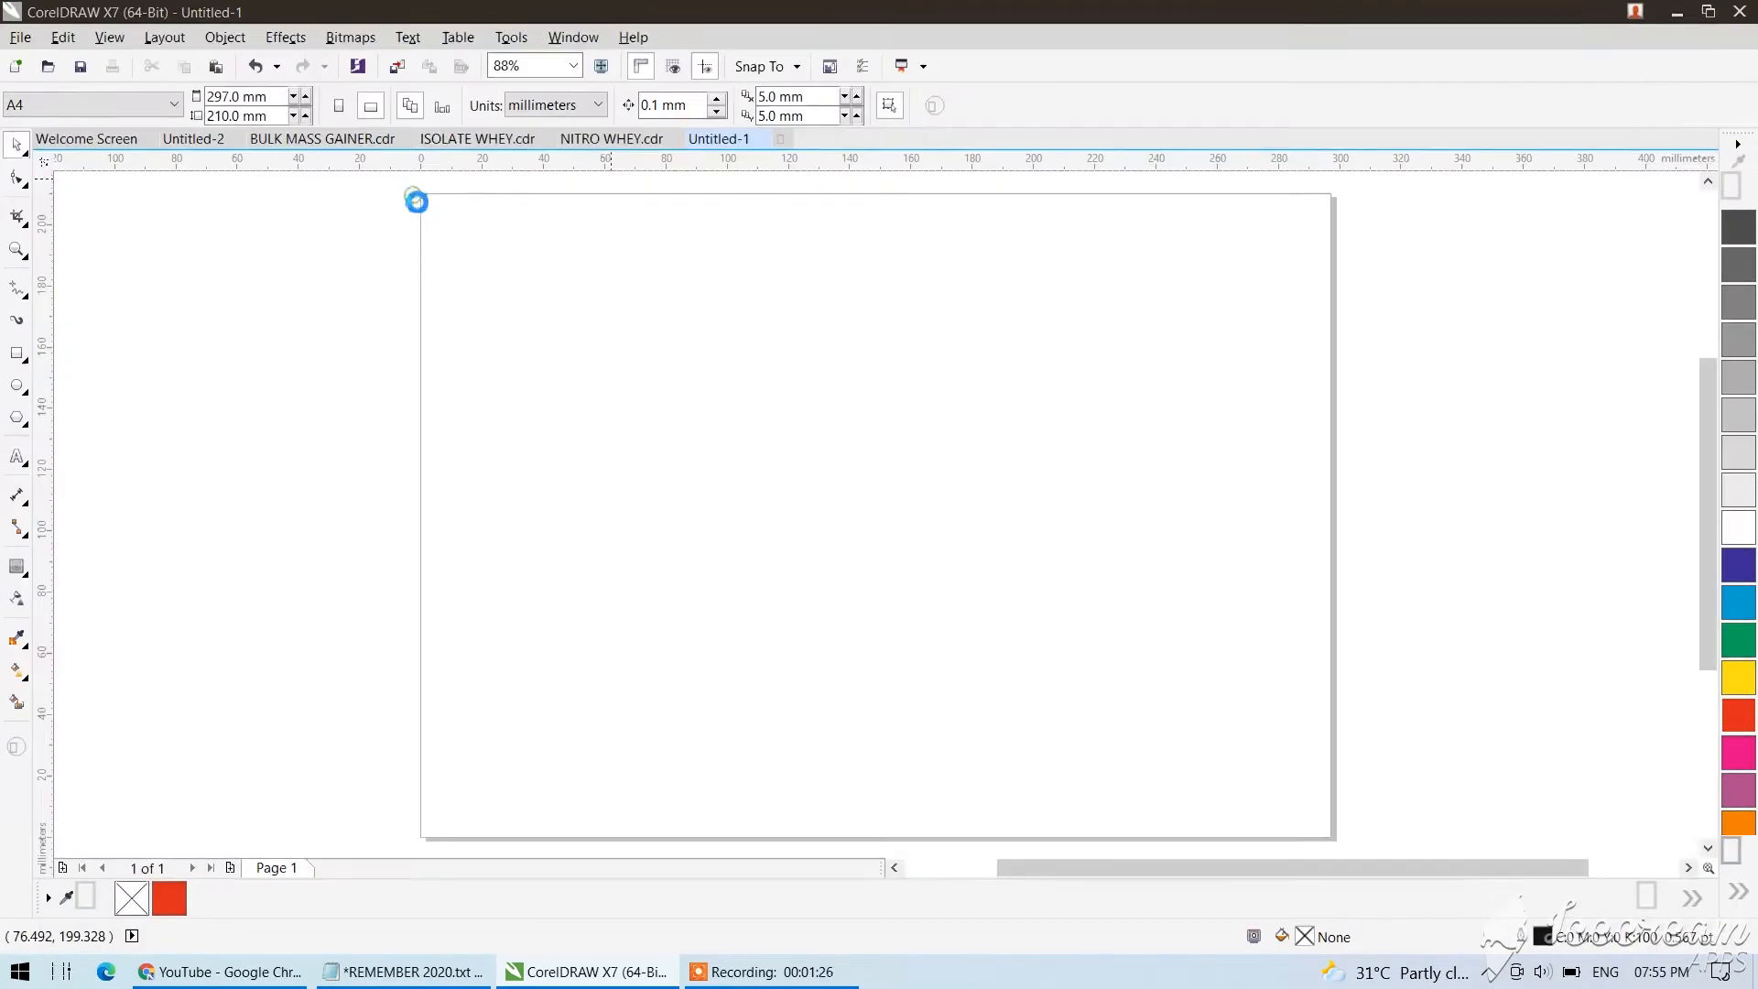
left_click(533, 237)
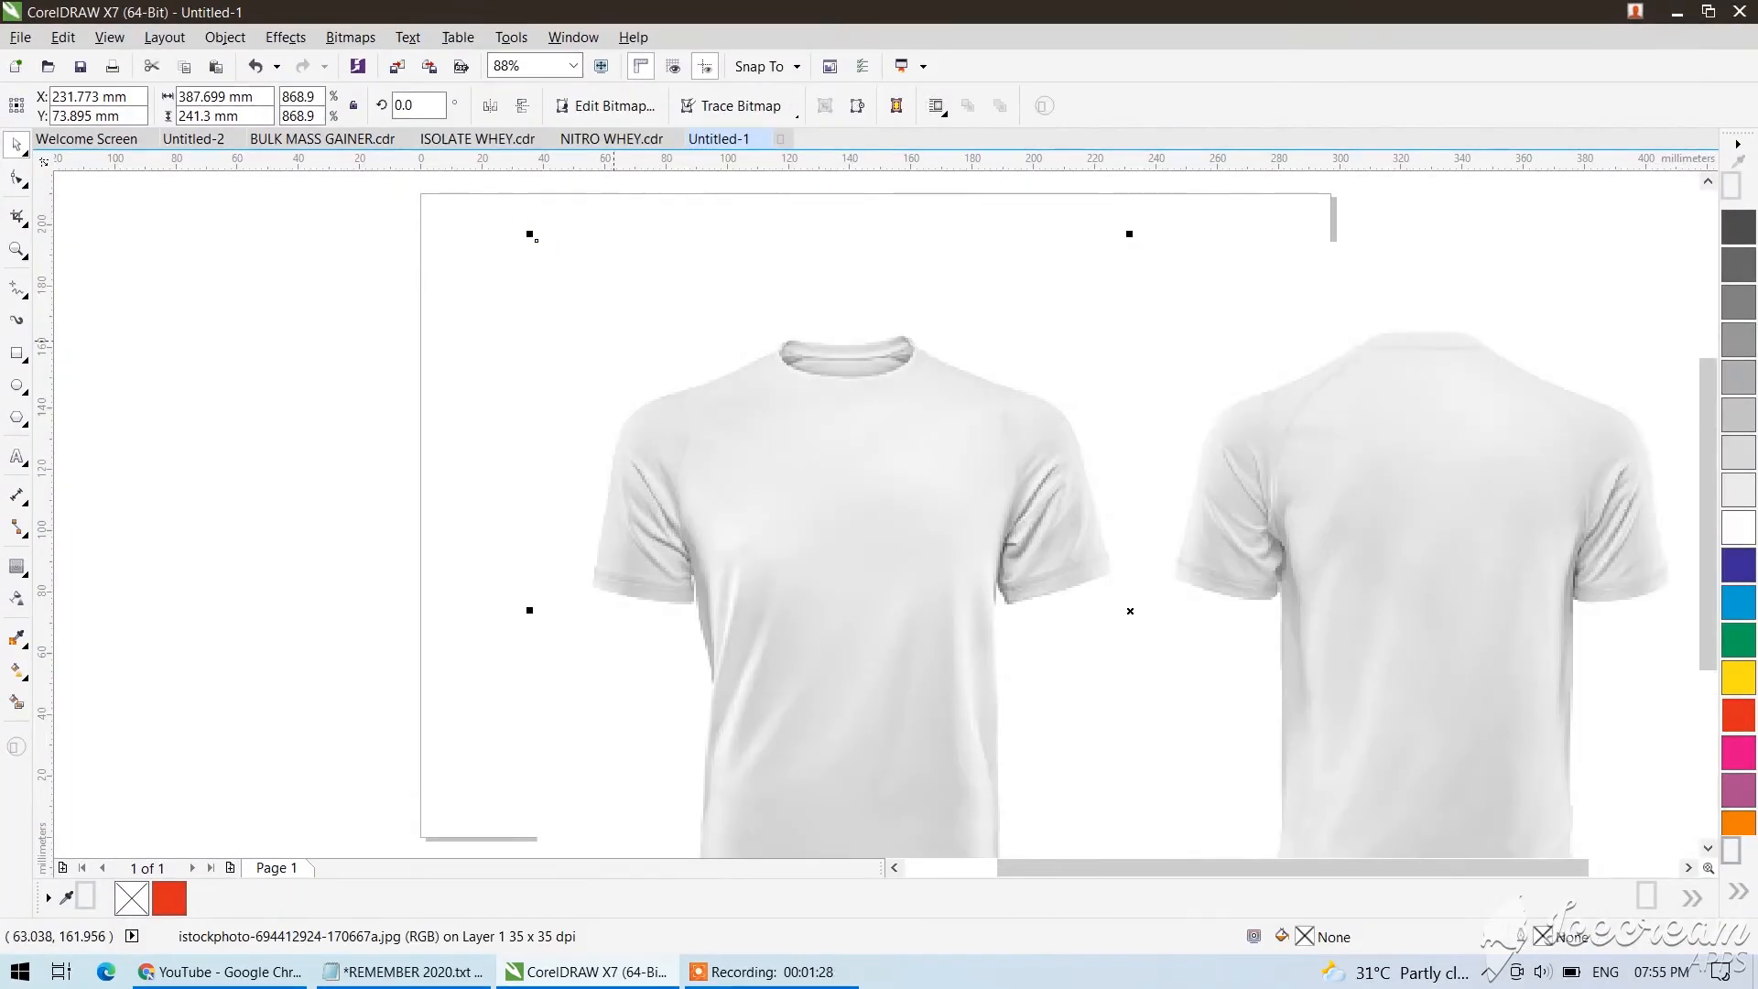
- Scale the T-shirt image down to about 252 × 157 mm and centre it on the page
left_click_drag(531, 236, 723, 359)
left_click_drag(732, 429, 539, 331)
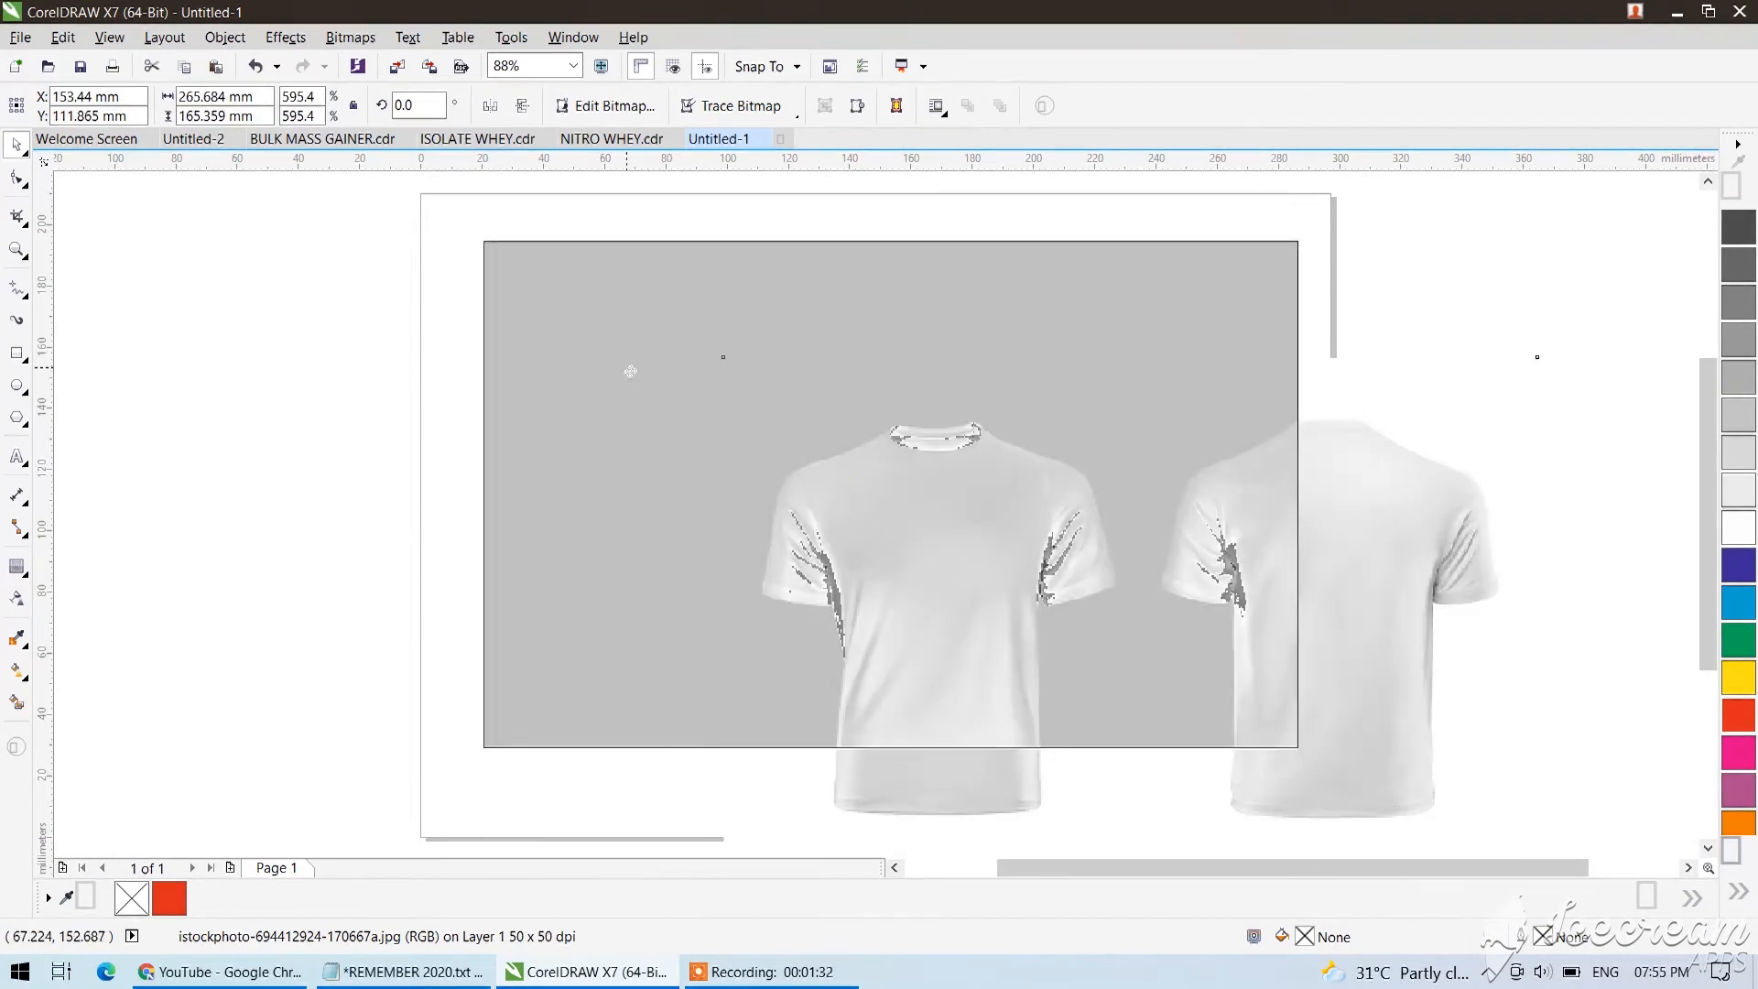
left_click_drag(1303, 235, 1279, 252)
left_click_drag(1183, 405, 1164, 404)
key("Escape")
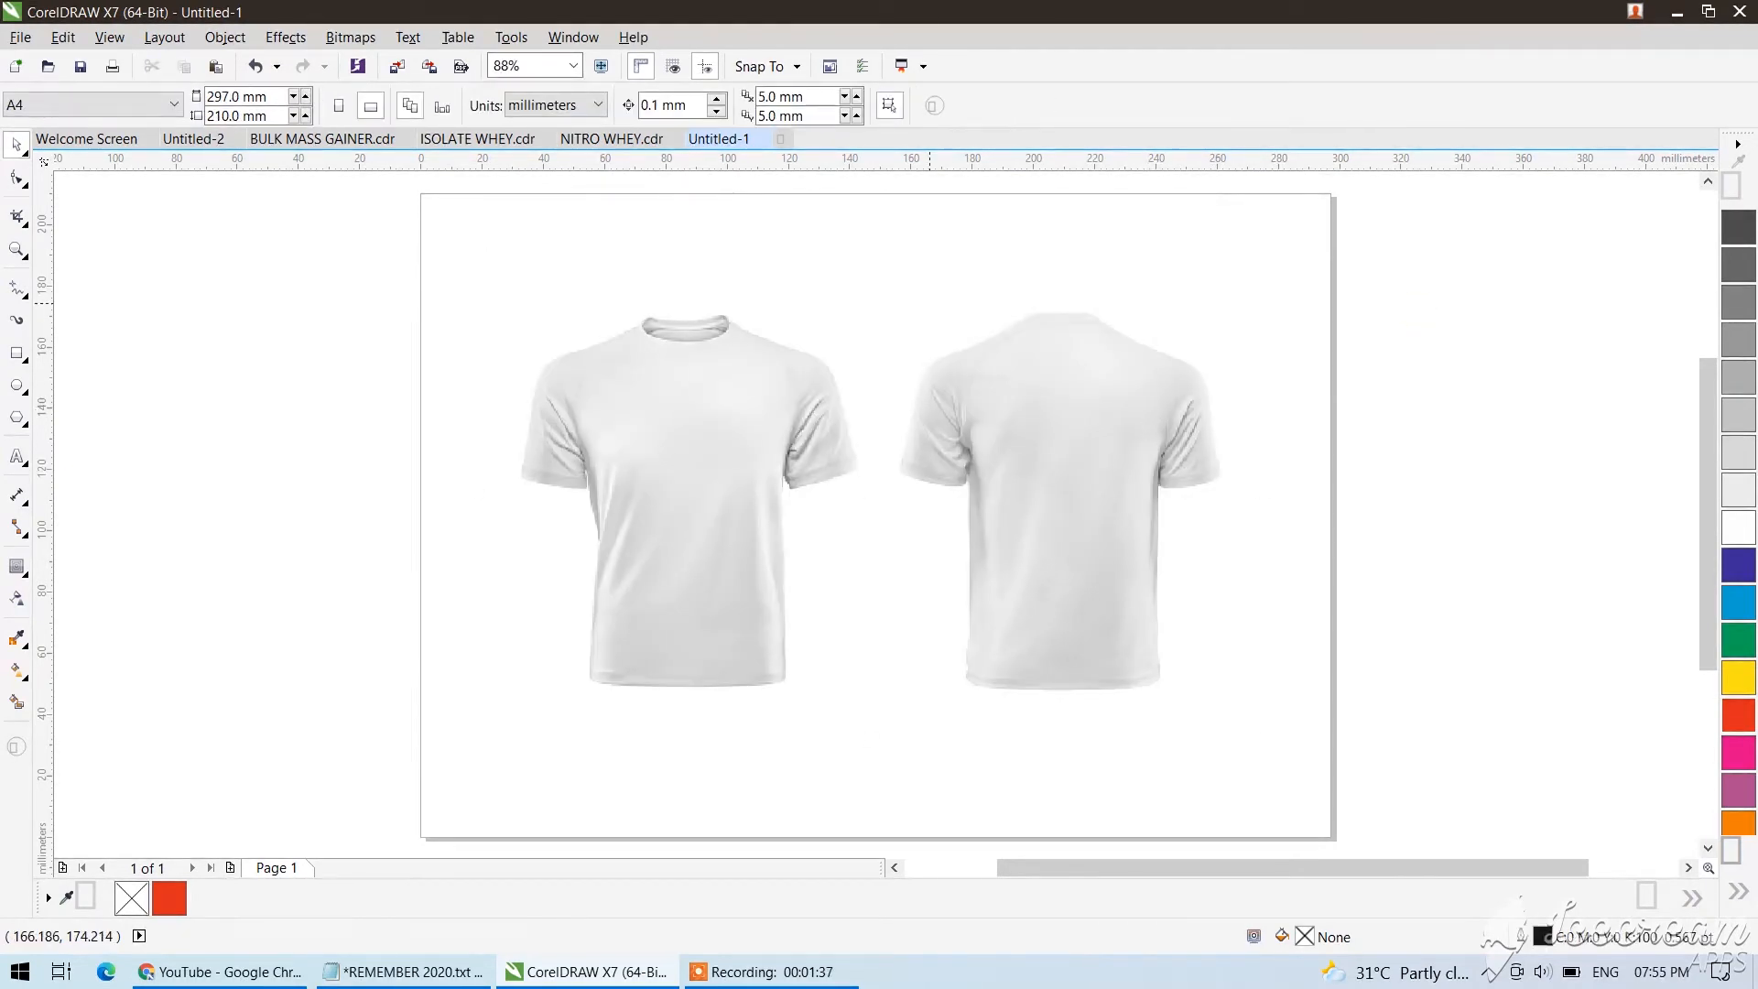
- Import LOGO.cmx and place it about 89 mm wide in the page's upper-left corner above the front shirt
left_click(392, 68)
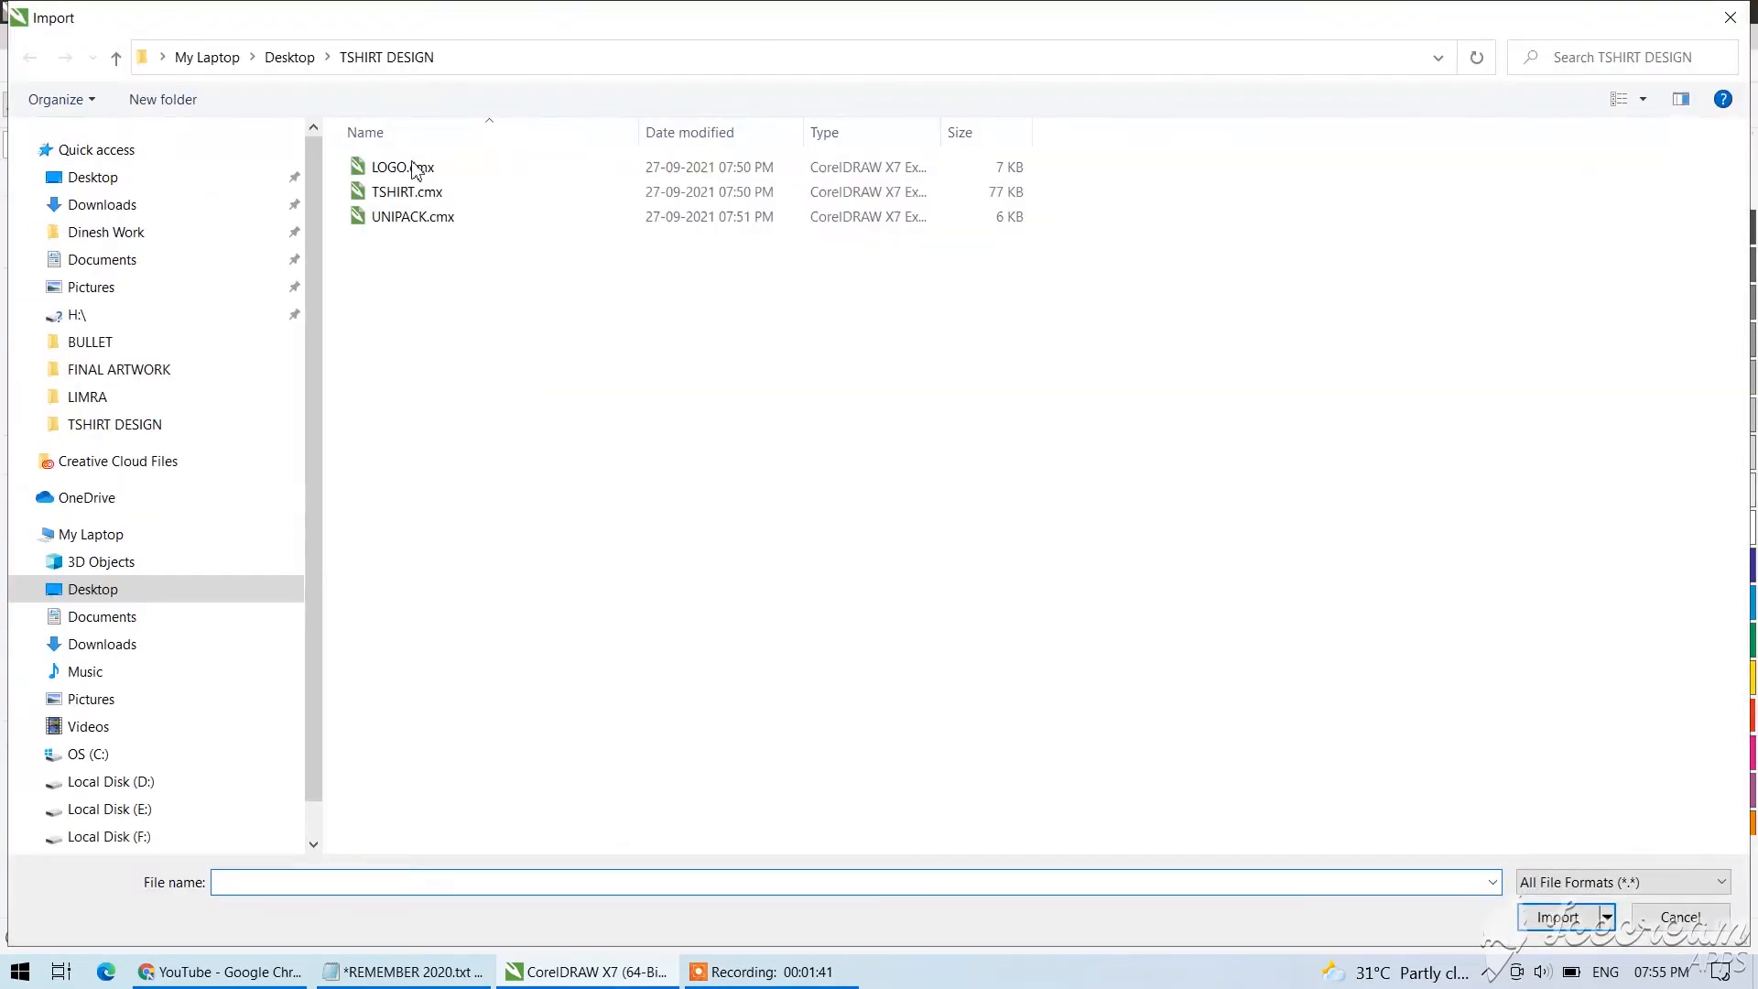
left_click(419, 169)
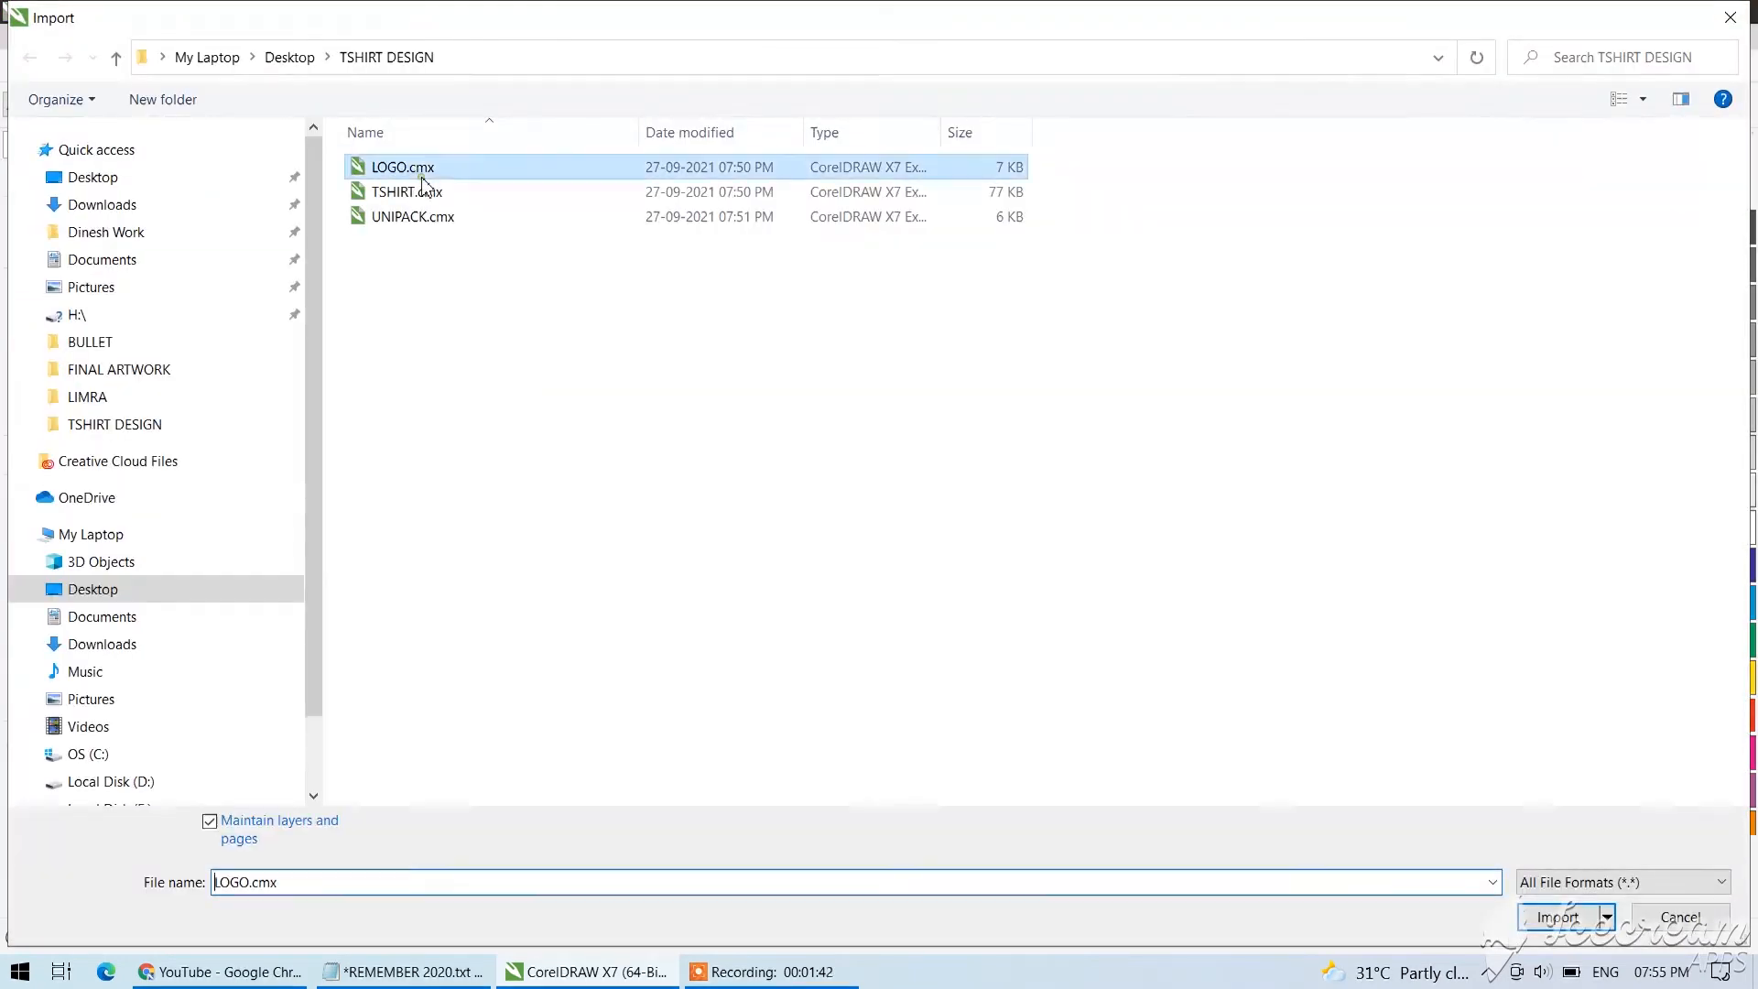
left_click(407, 191)
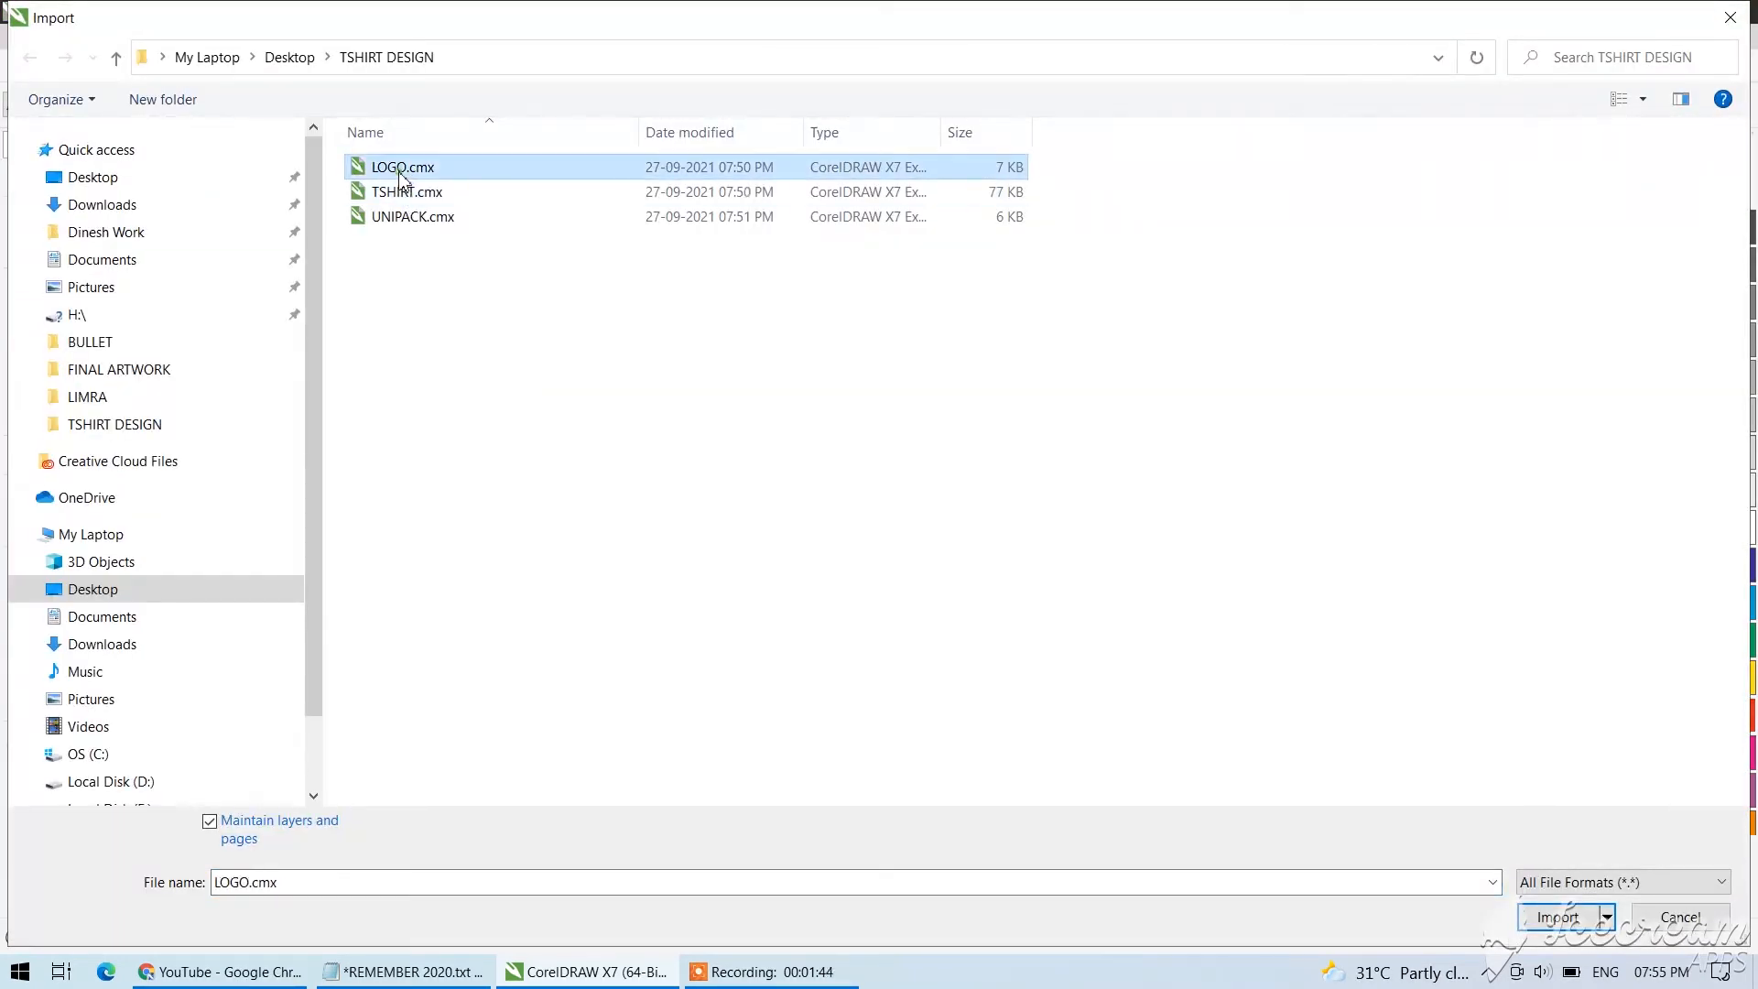
double_click(403, 168)
left_click_drag(447, 209, 720, 334)
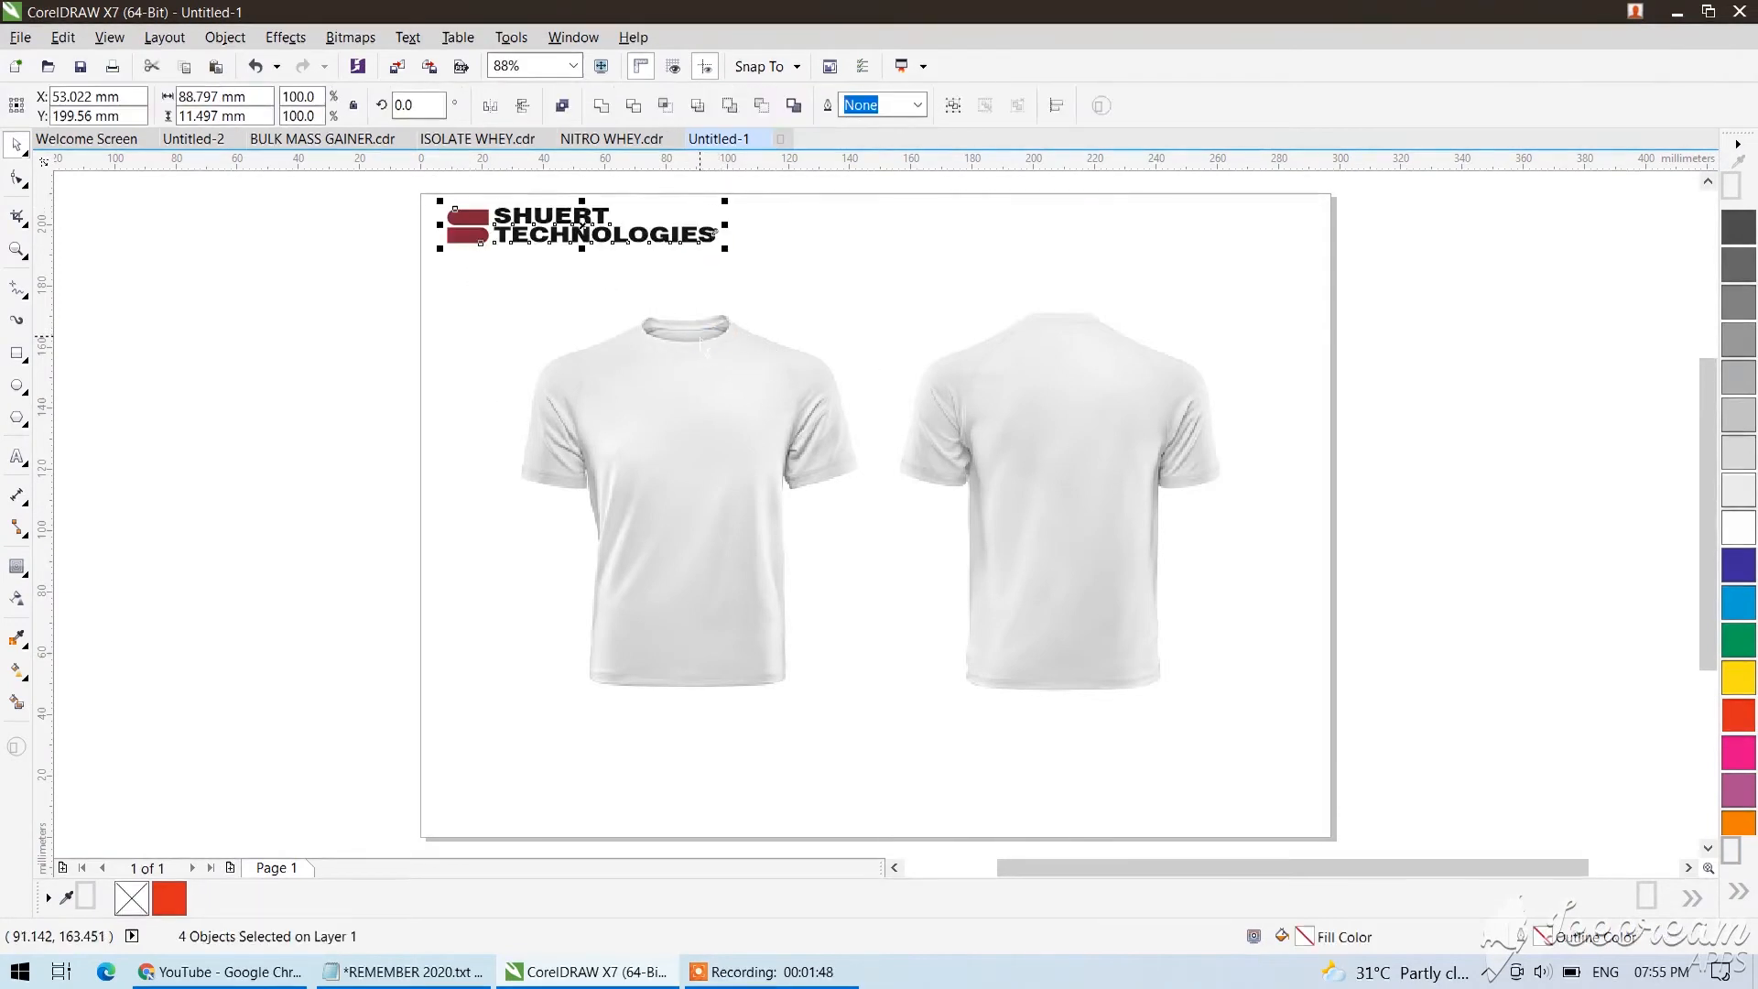
left_click(910, 263)
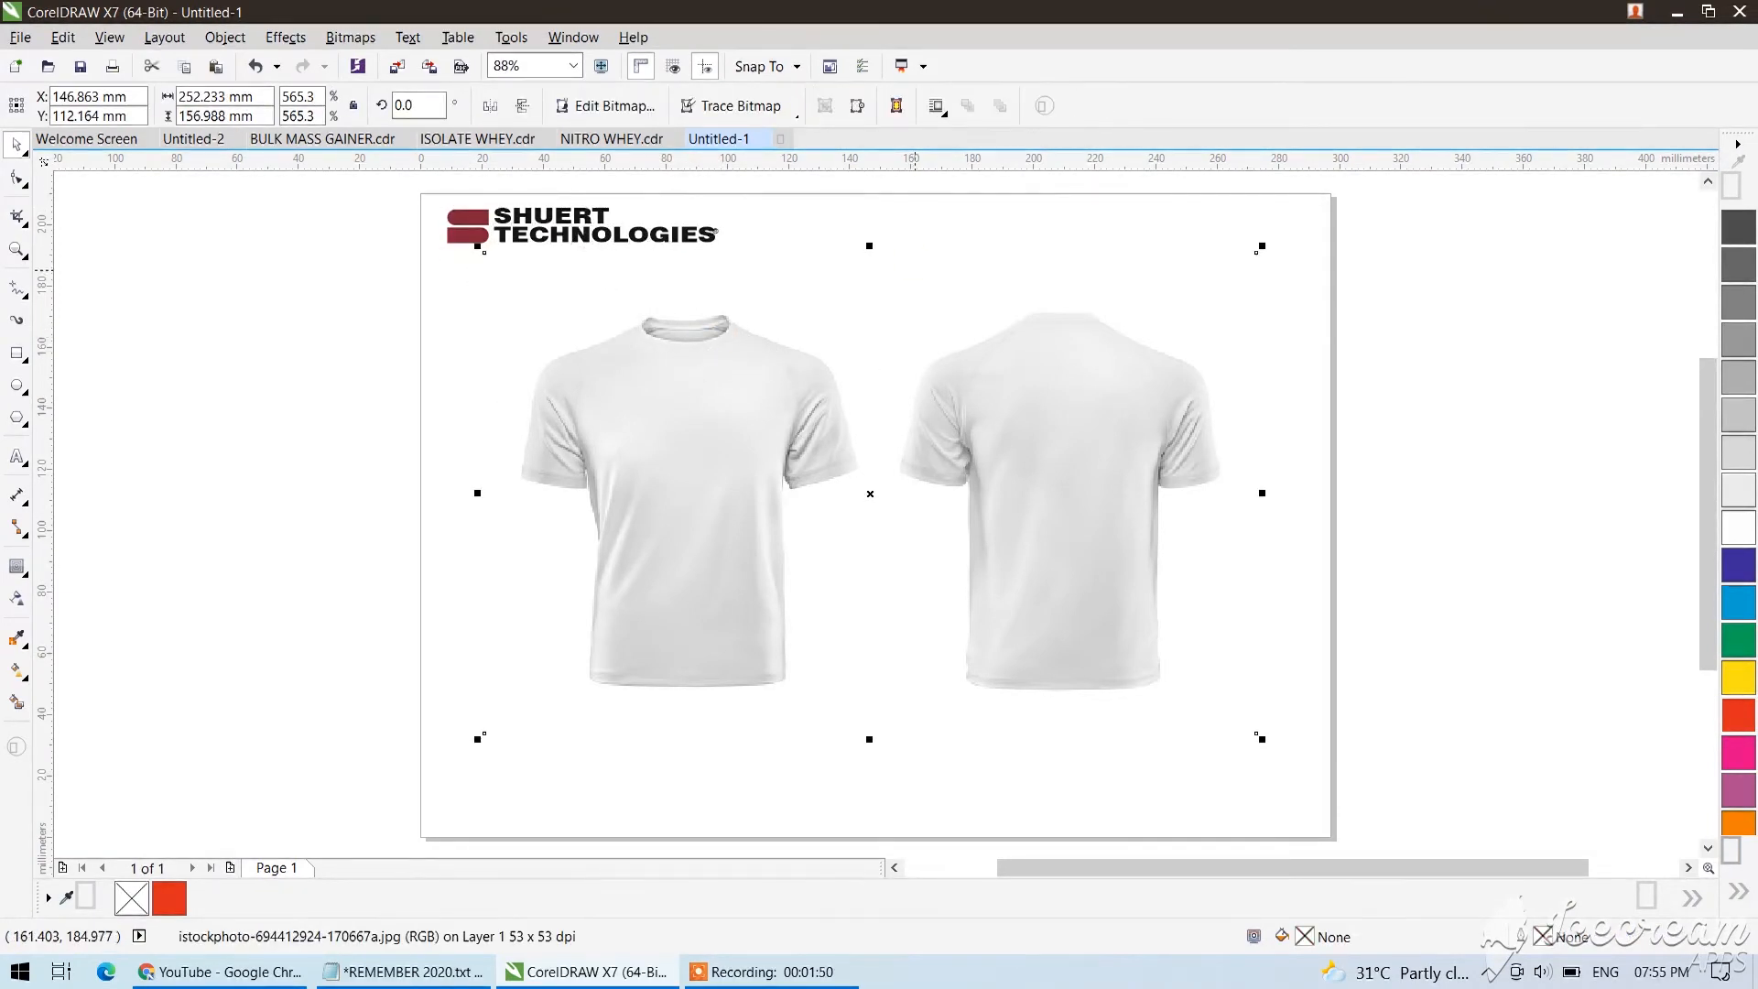
left_click(1377, 306)
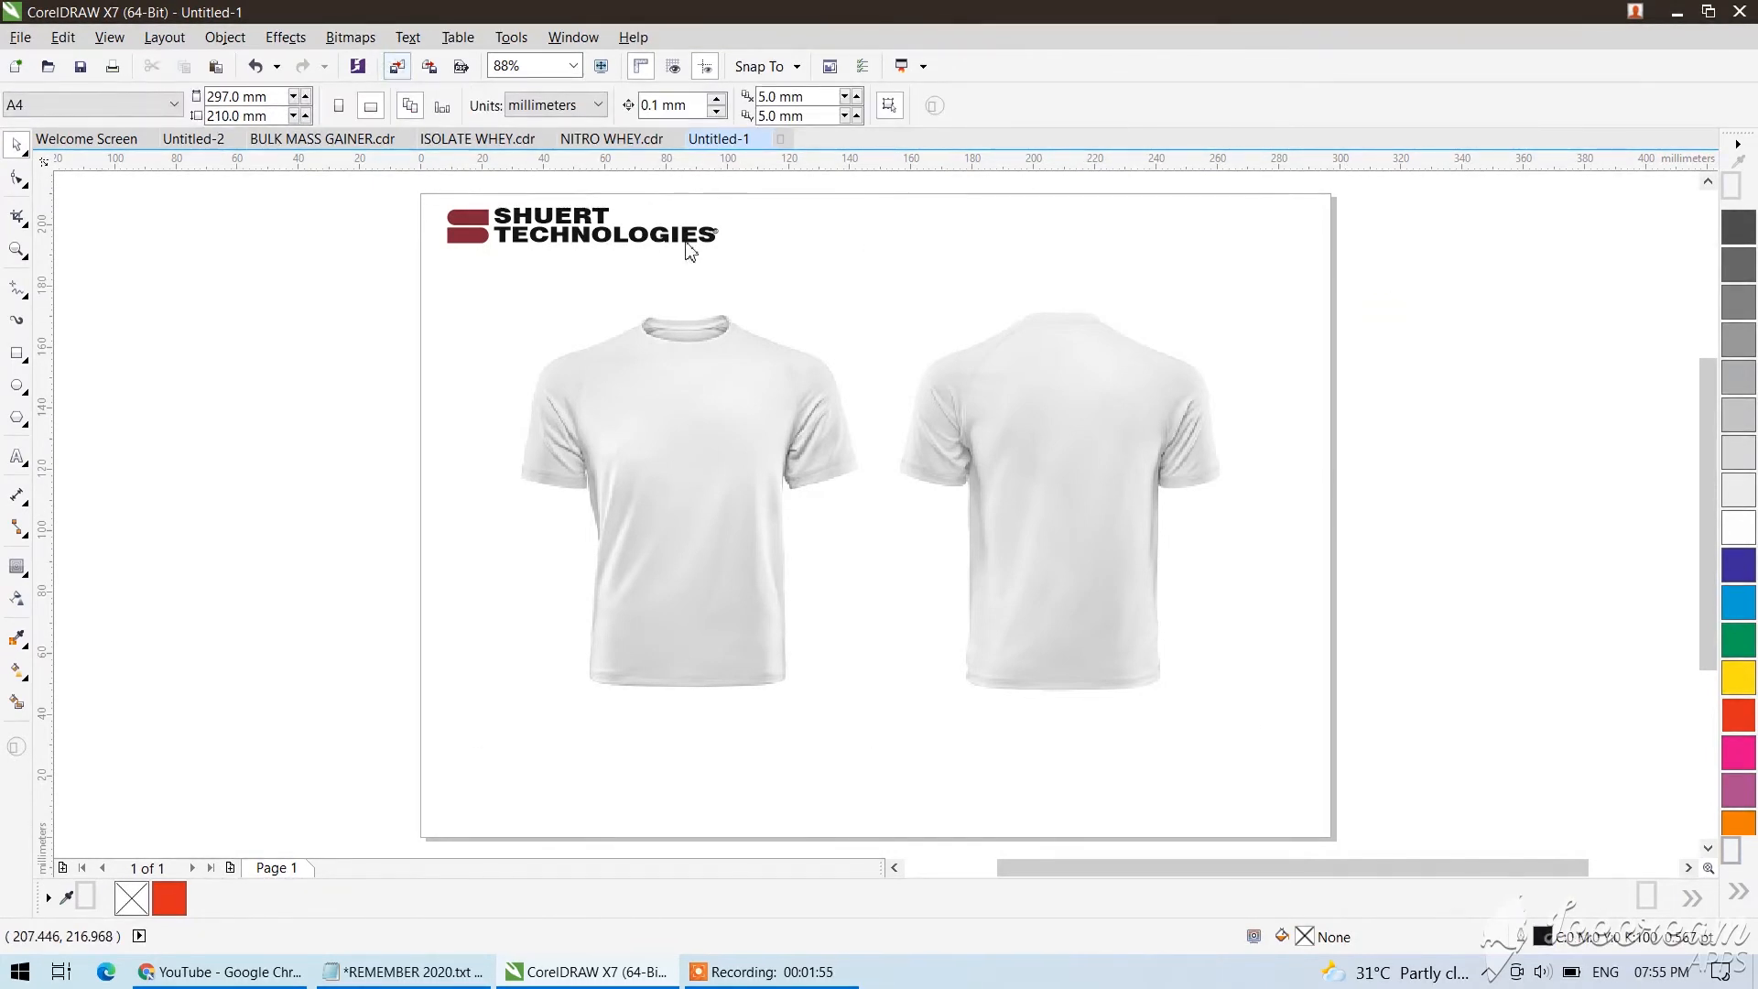
- Import UNIPACK.cmx and place its UNI-PAK SYSTEM text above the shirts near the top of the page
key("ctrl+i")
left_click(441, 220)
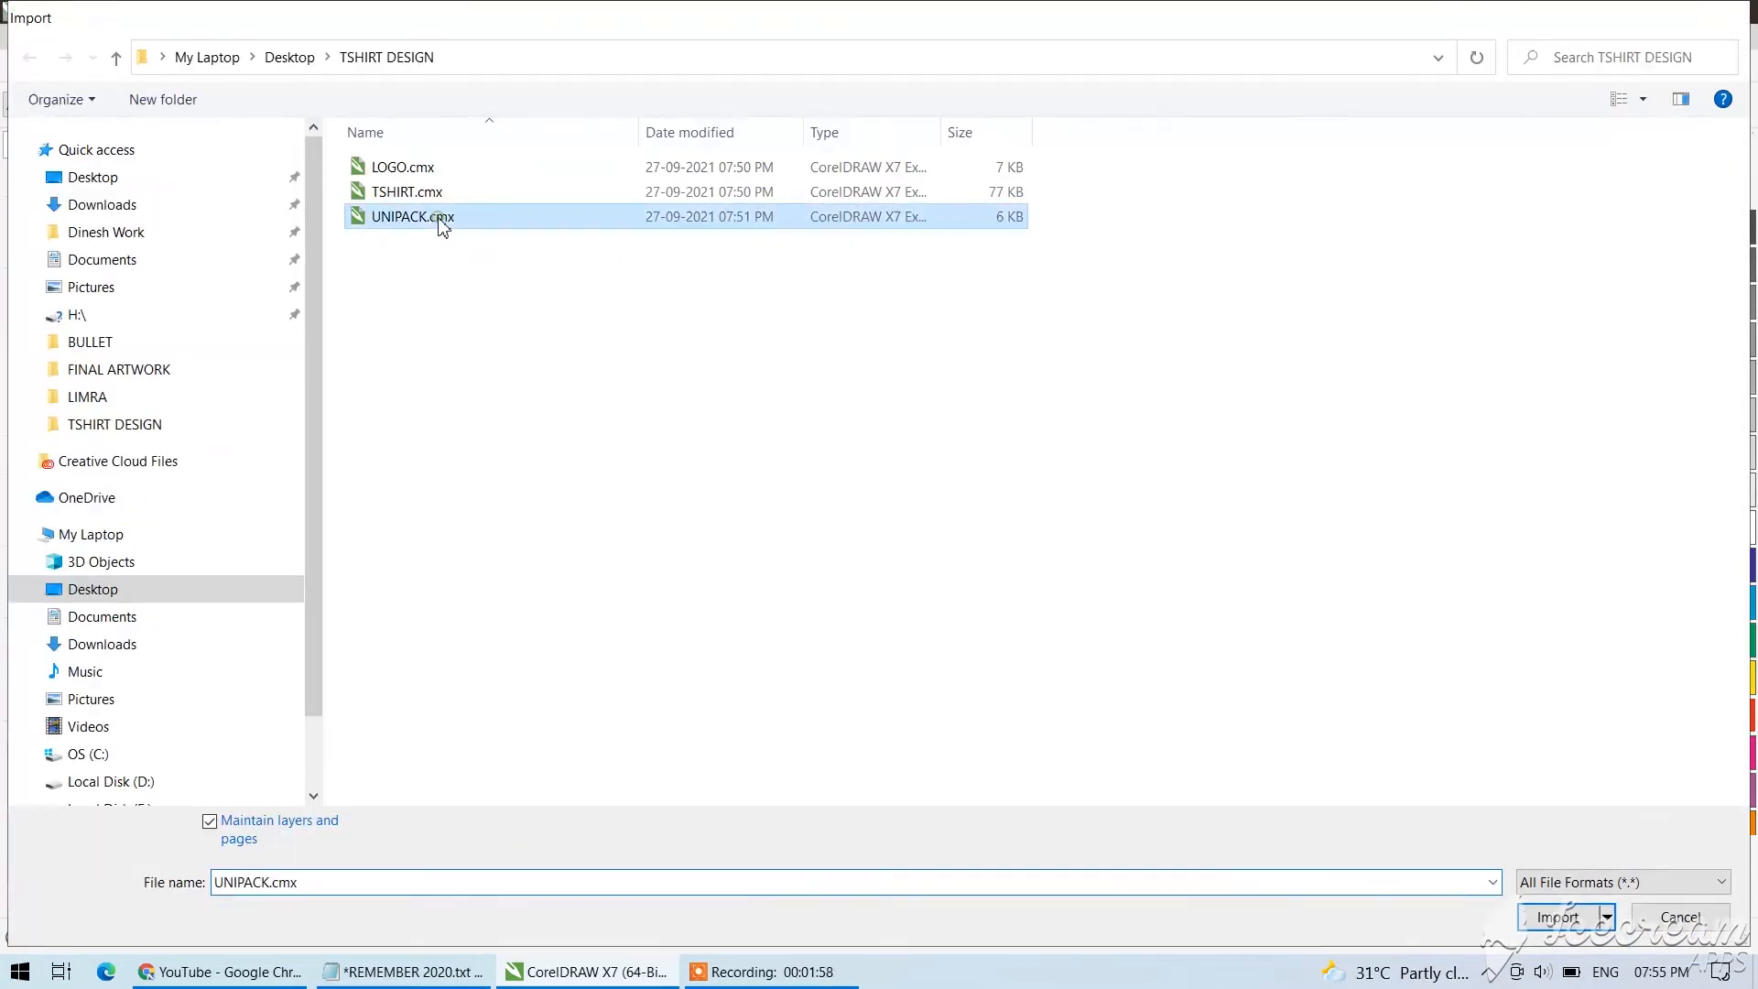
double_click(441, 220)
left_click(989, 291)
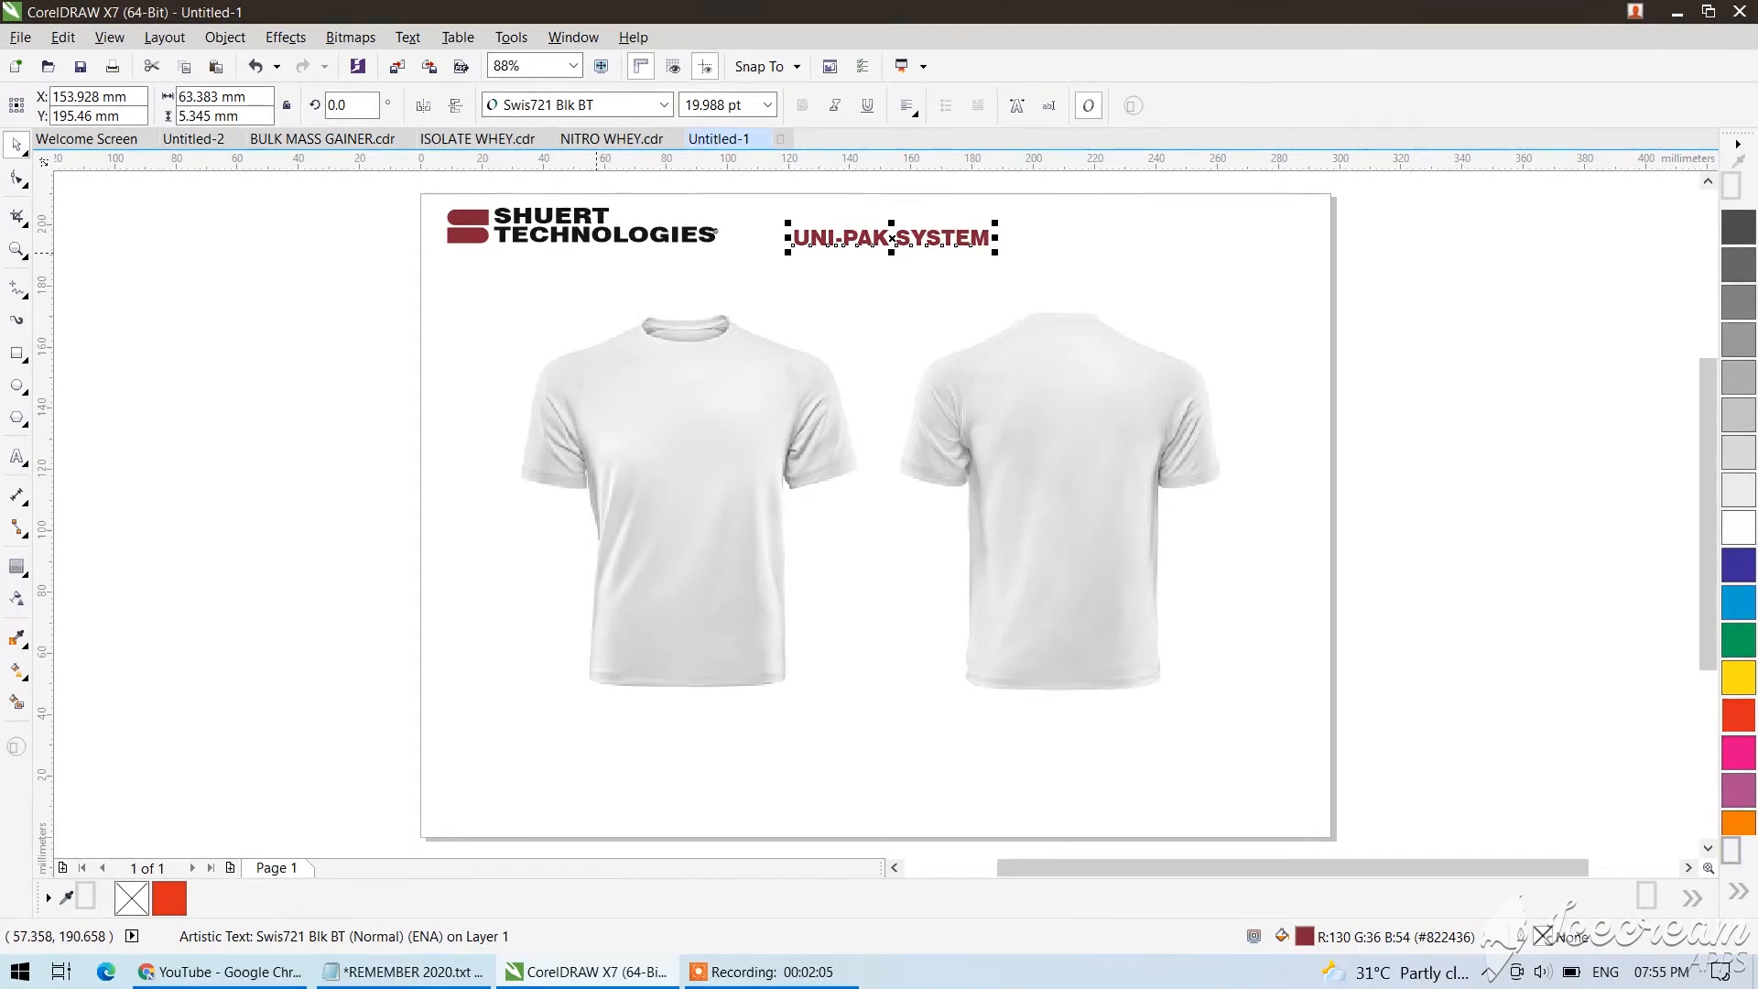
- On the front shirt, place the logo about 31 mm wide on the chest and the UNI-PAK SYSTEM text about 47 mm wide below it
left_click_drag(384, 186, 708, 417)
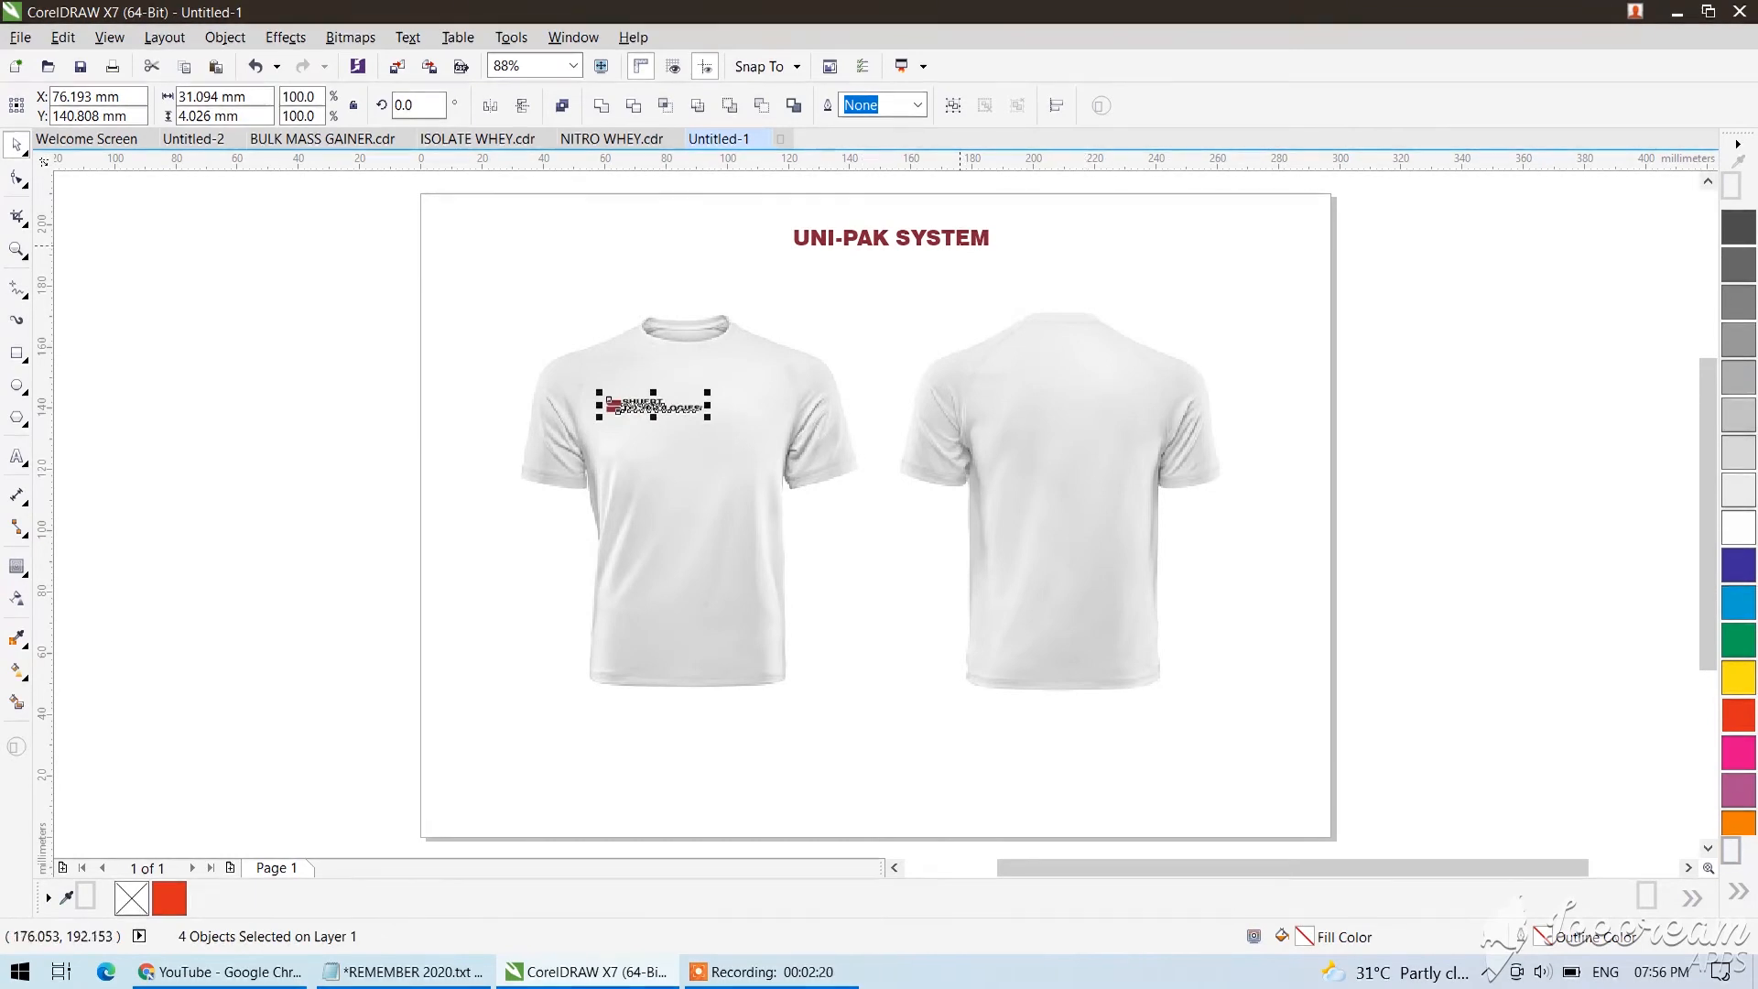
left_click(961, 240)
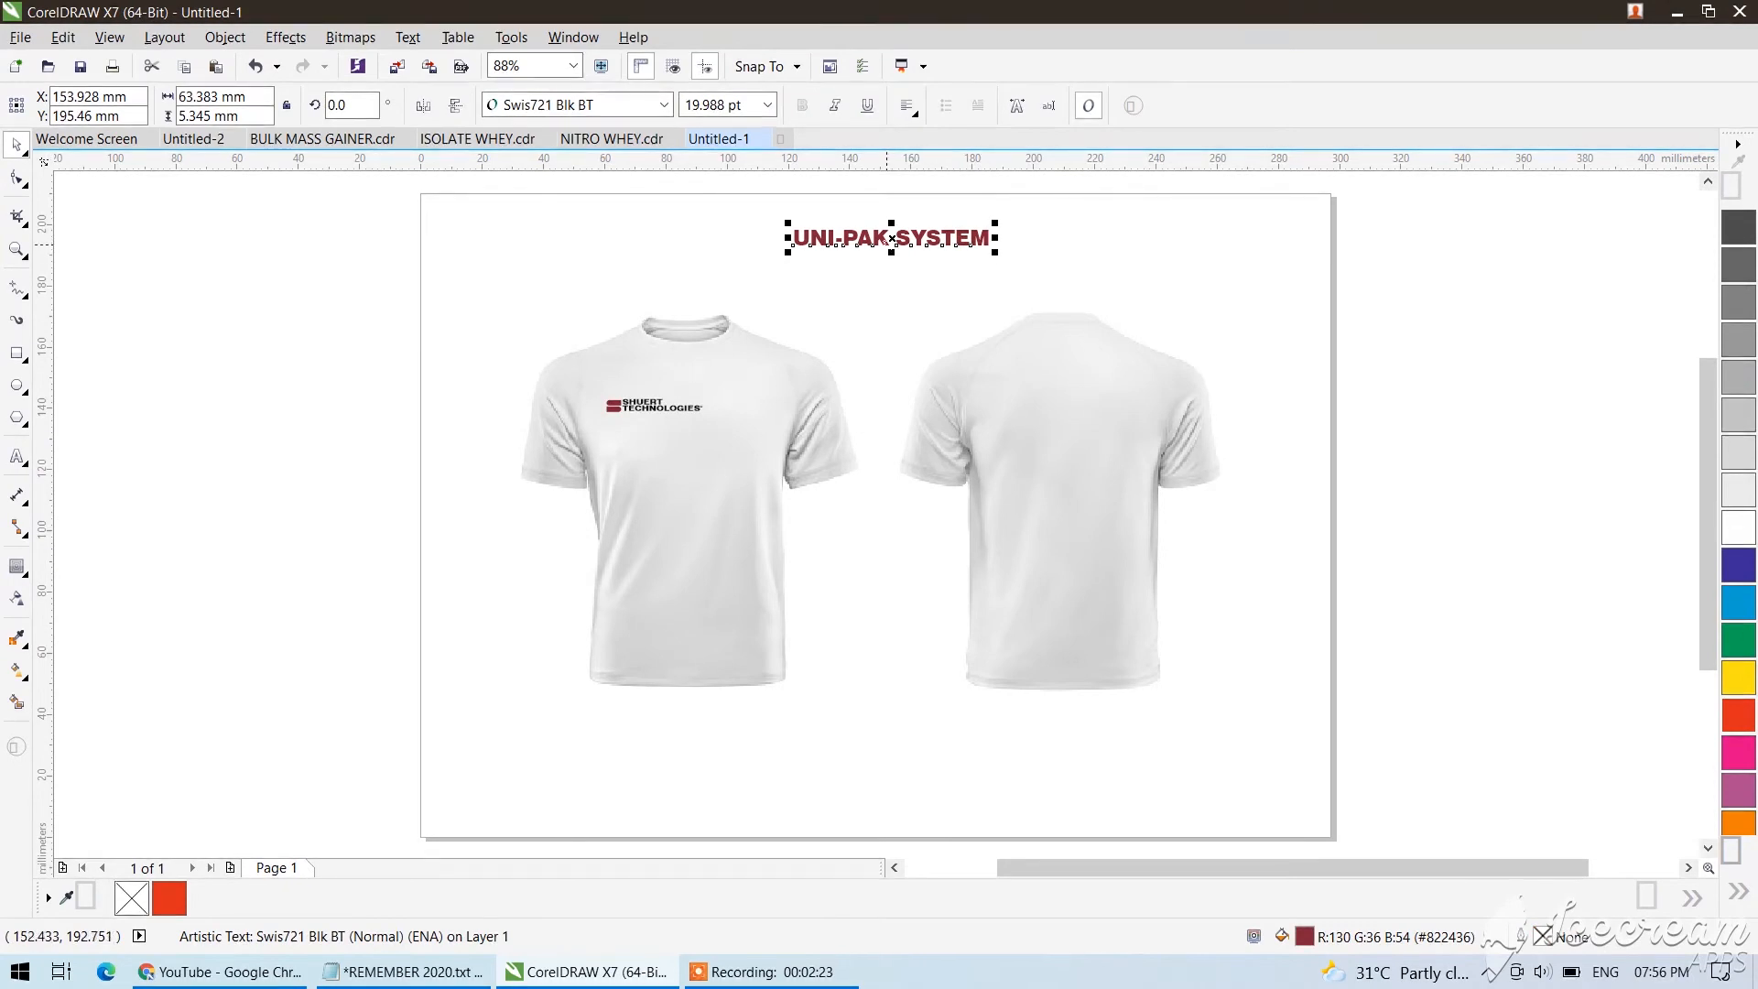
left_click_drag(891, 239, 767, 473)
key("ctrl+z")
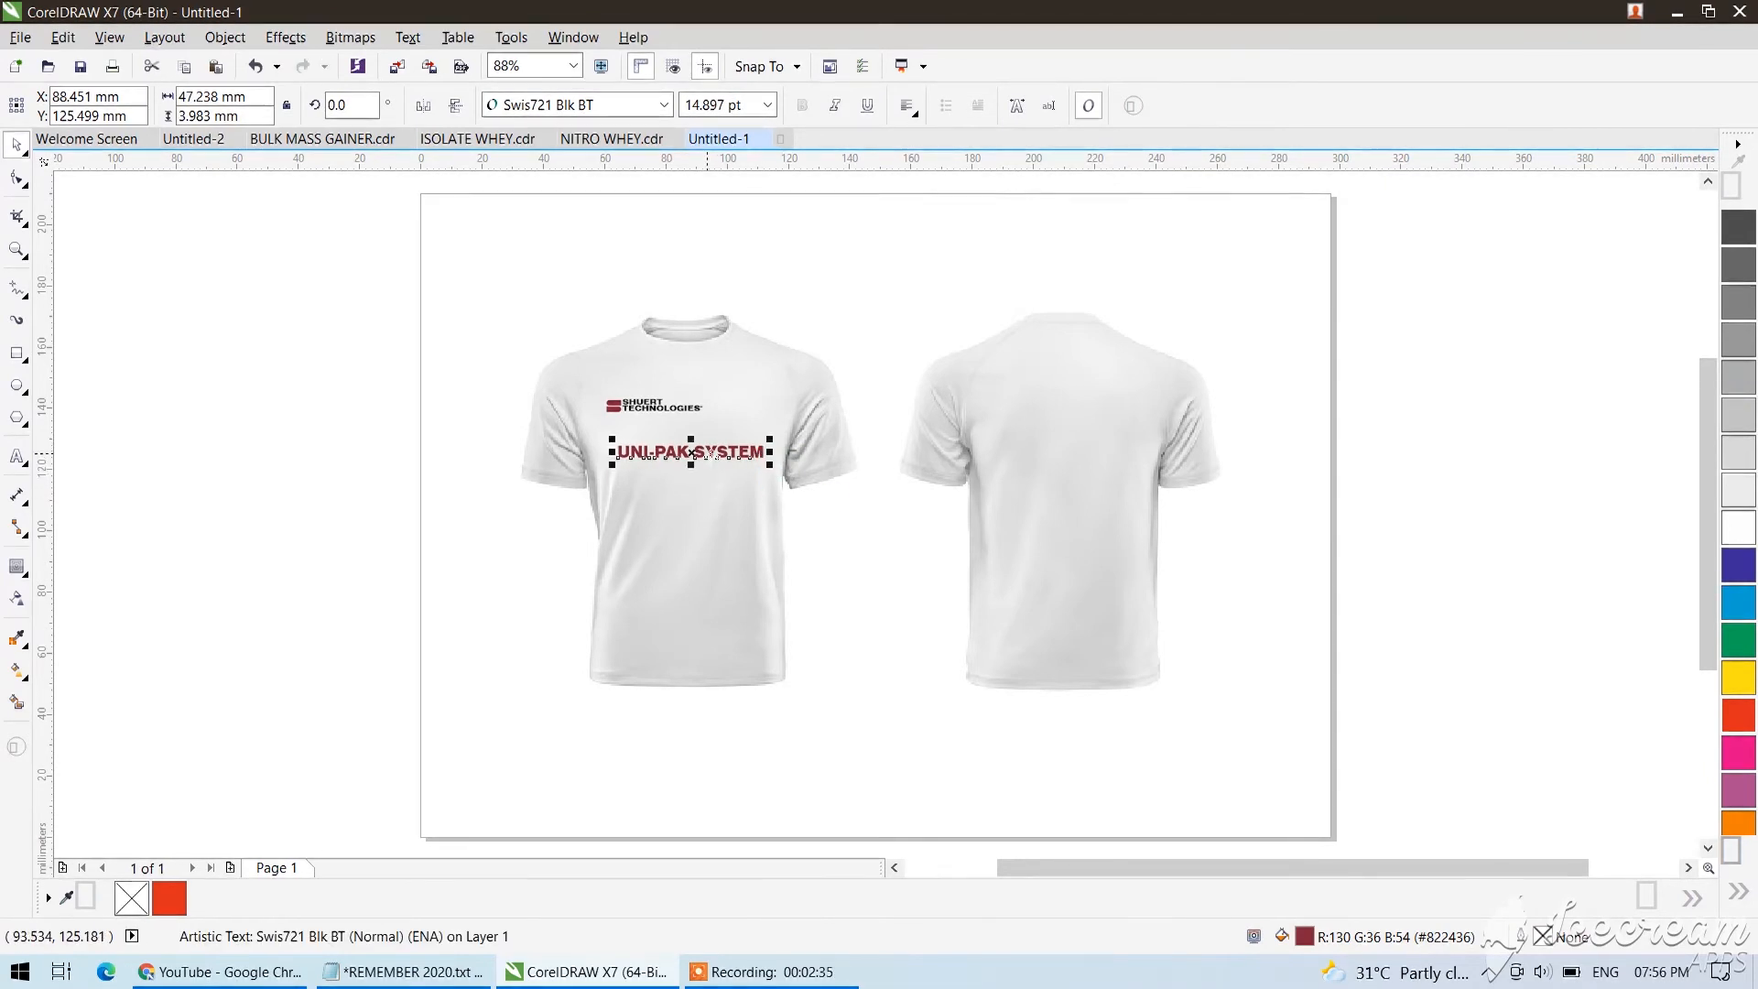
- Build a rectangular frame on the front shirt from copies of the UNI-PAK SYSTEM text, with the vertical sides rotated 90°
left_click_drag(611, 466, 706, 556)
right_click(706, 556)
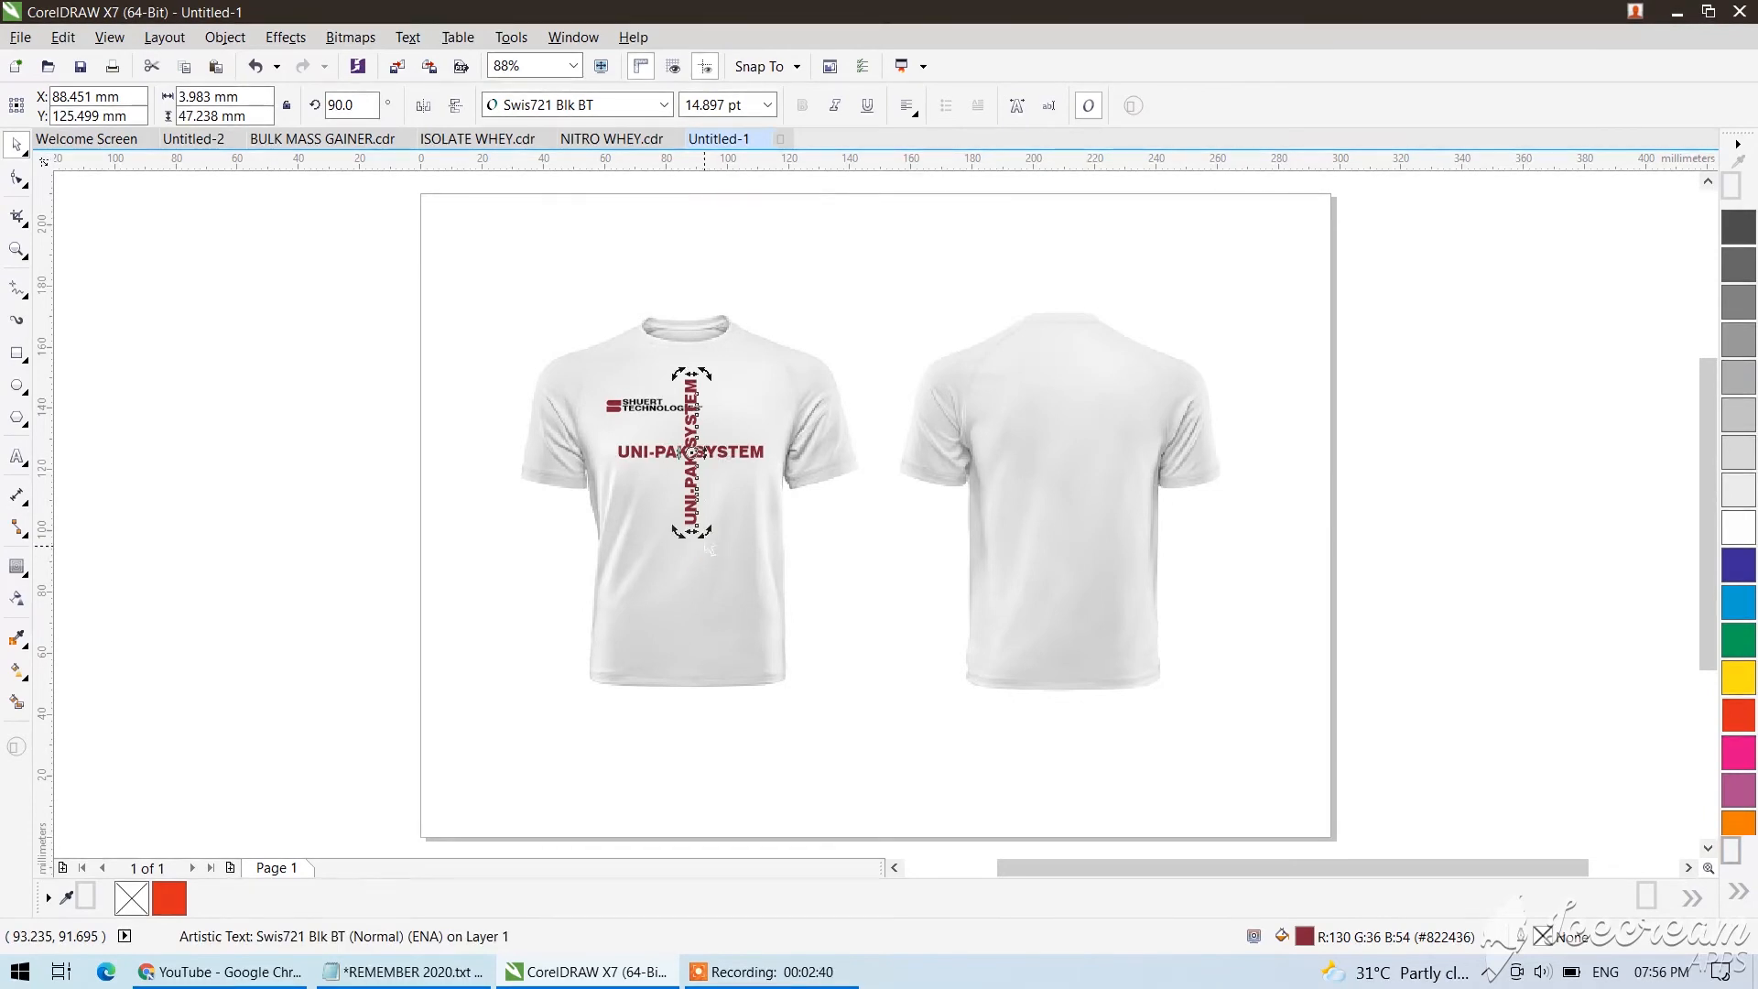
left_click_drag(691, 496, 627, 582)
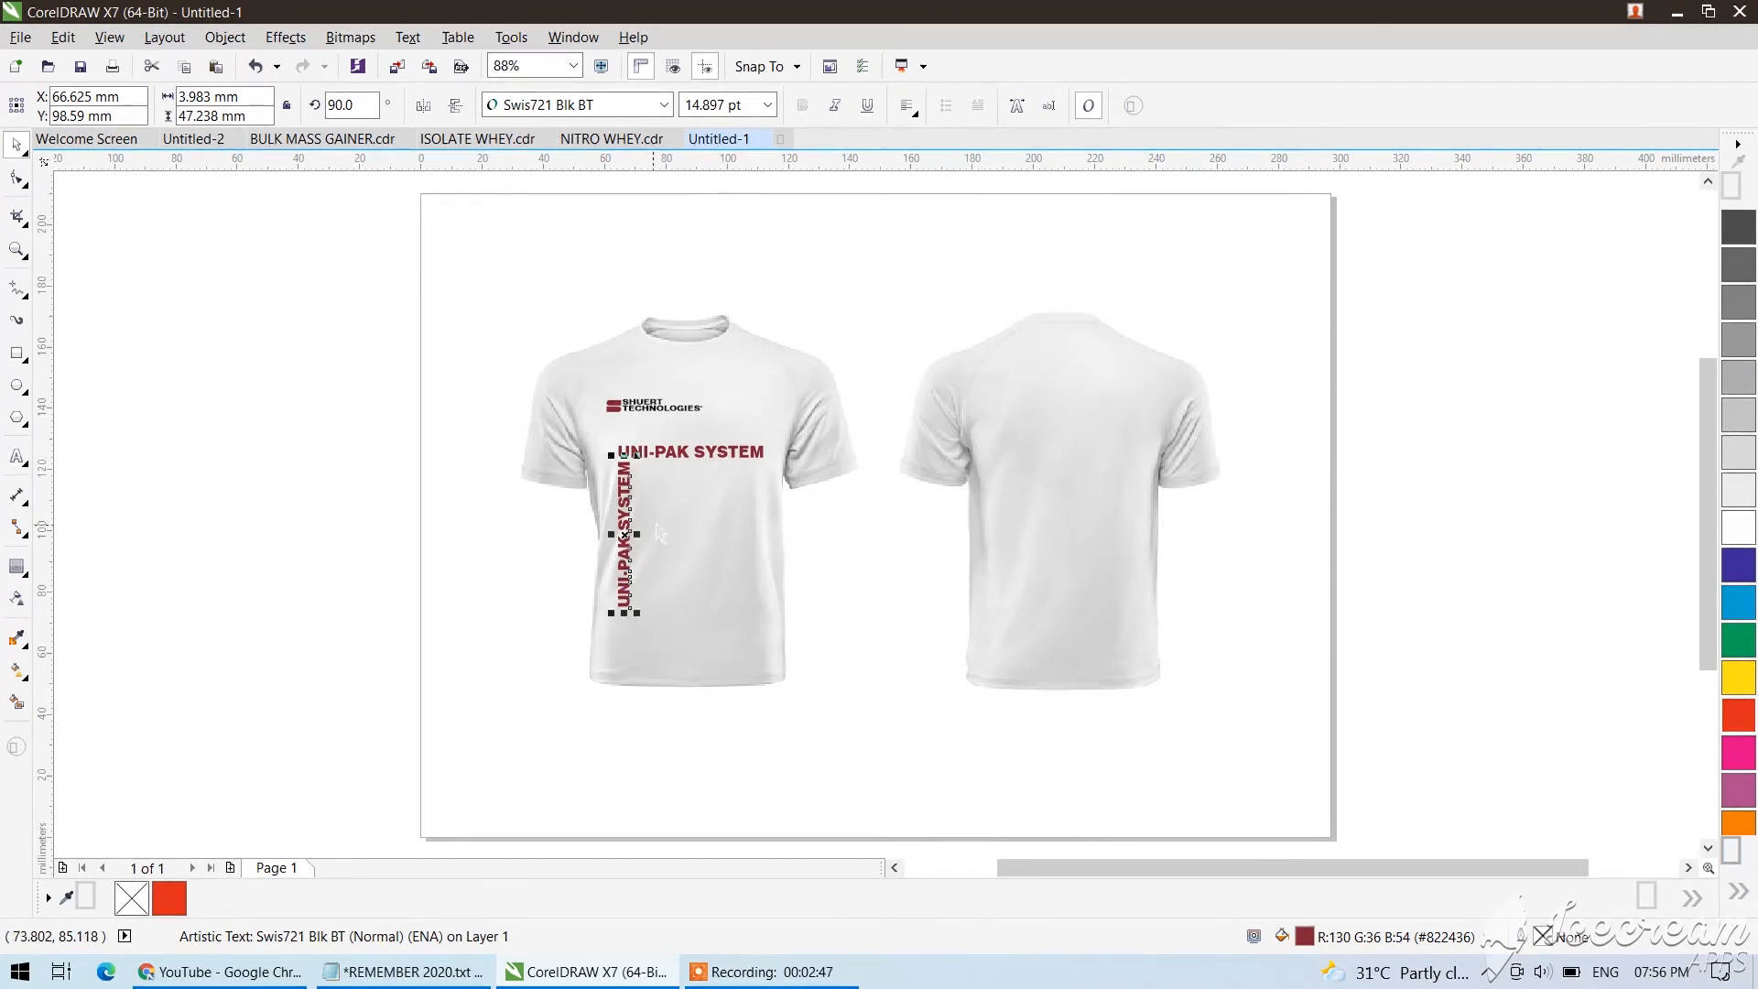
left_click_drag(681, 461, 682, 633)
left_click_drag(624, 578, 758, 586)
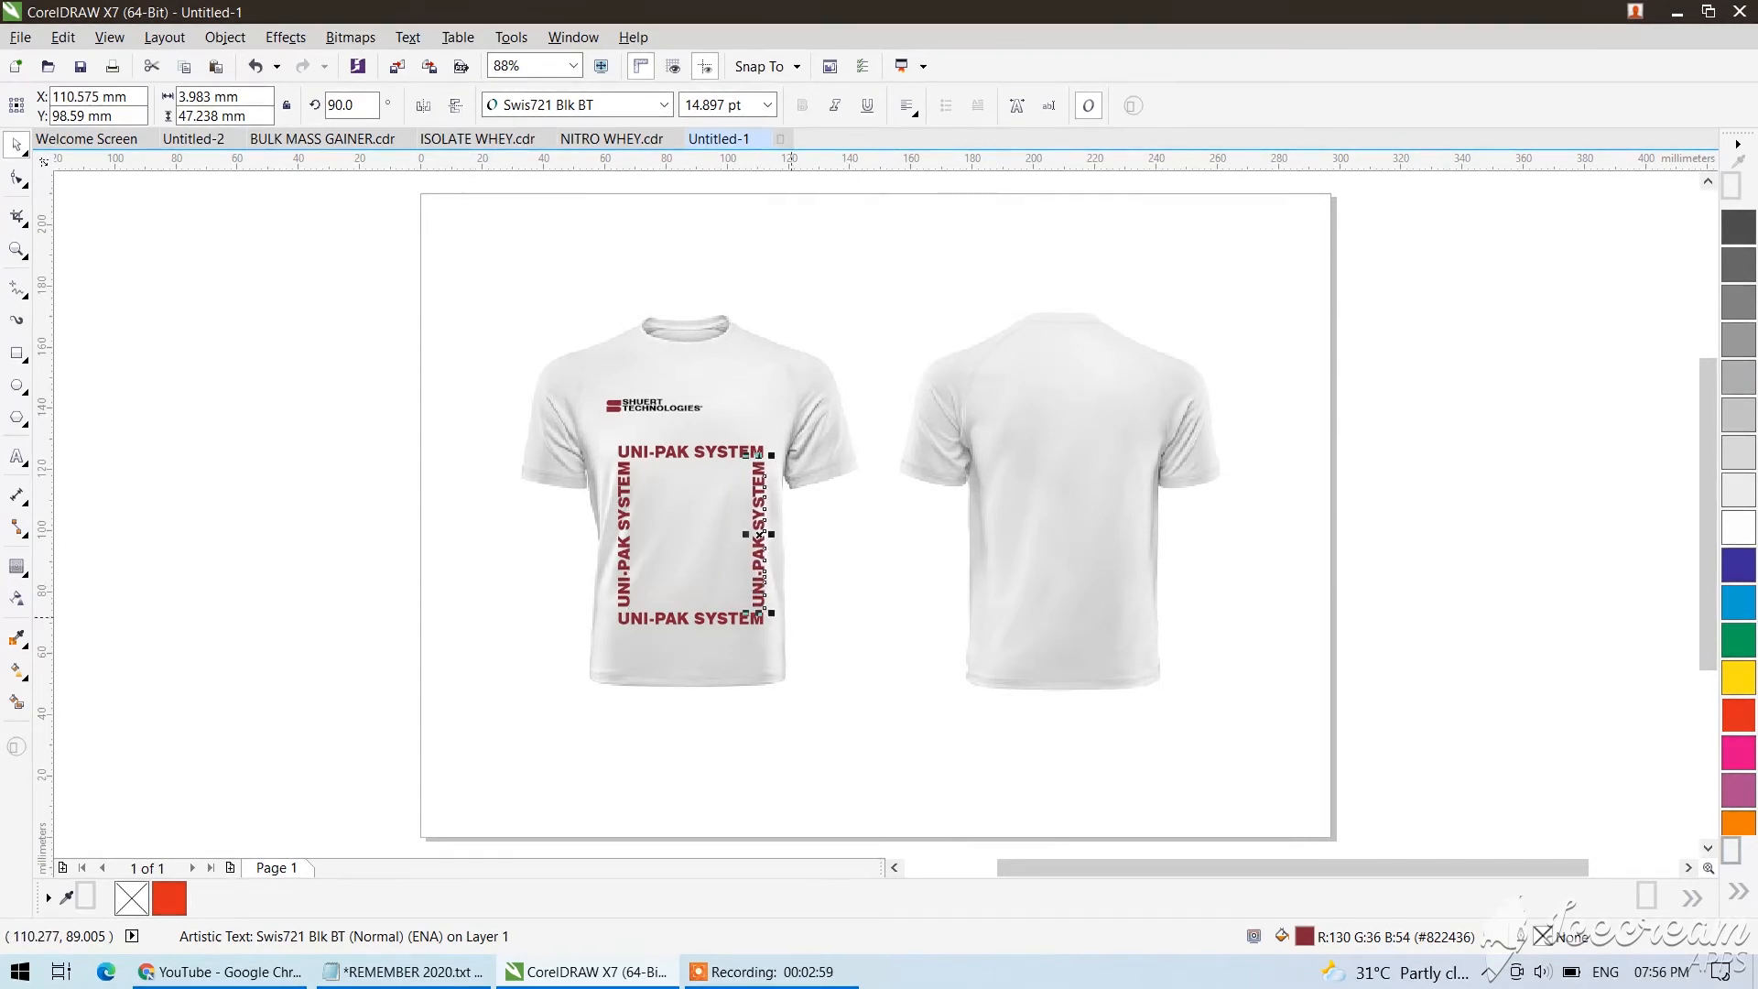
- Select all four sides of the text frame and resize it about its centre to about 43 × 49 mm
left_click(706, 626, "shift")
left_click(684, 451, "shift")
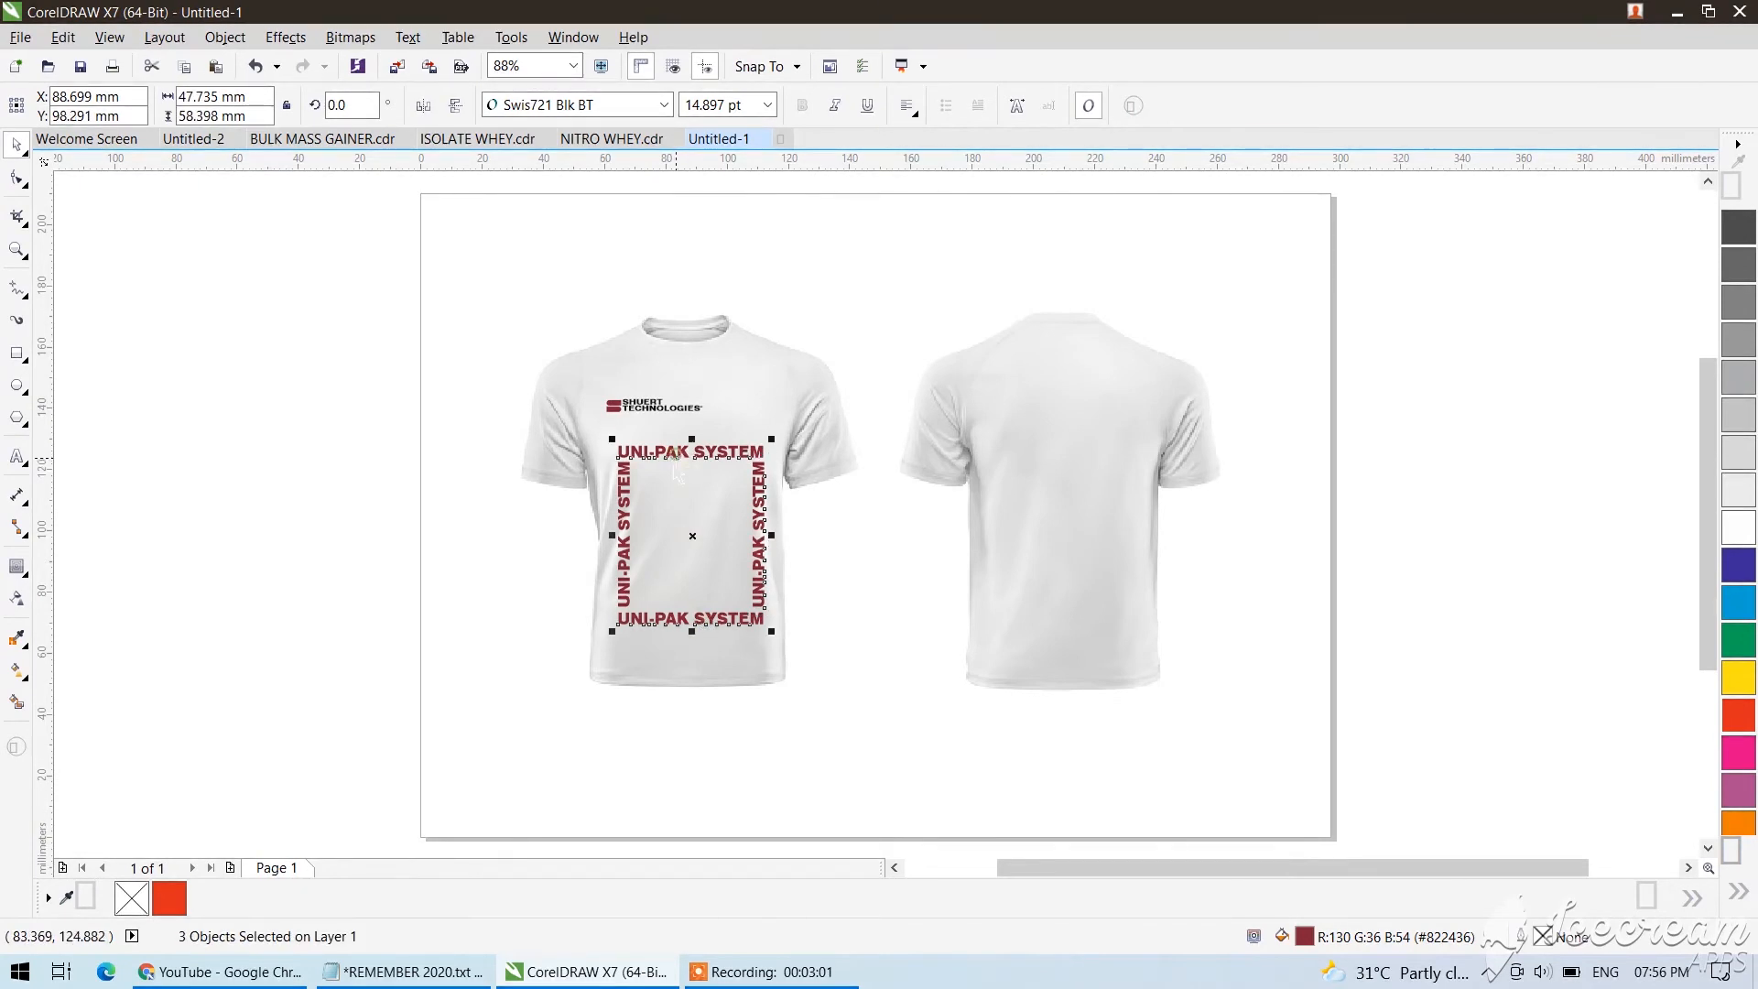
left_click(626, 471, "shift")
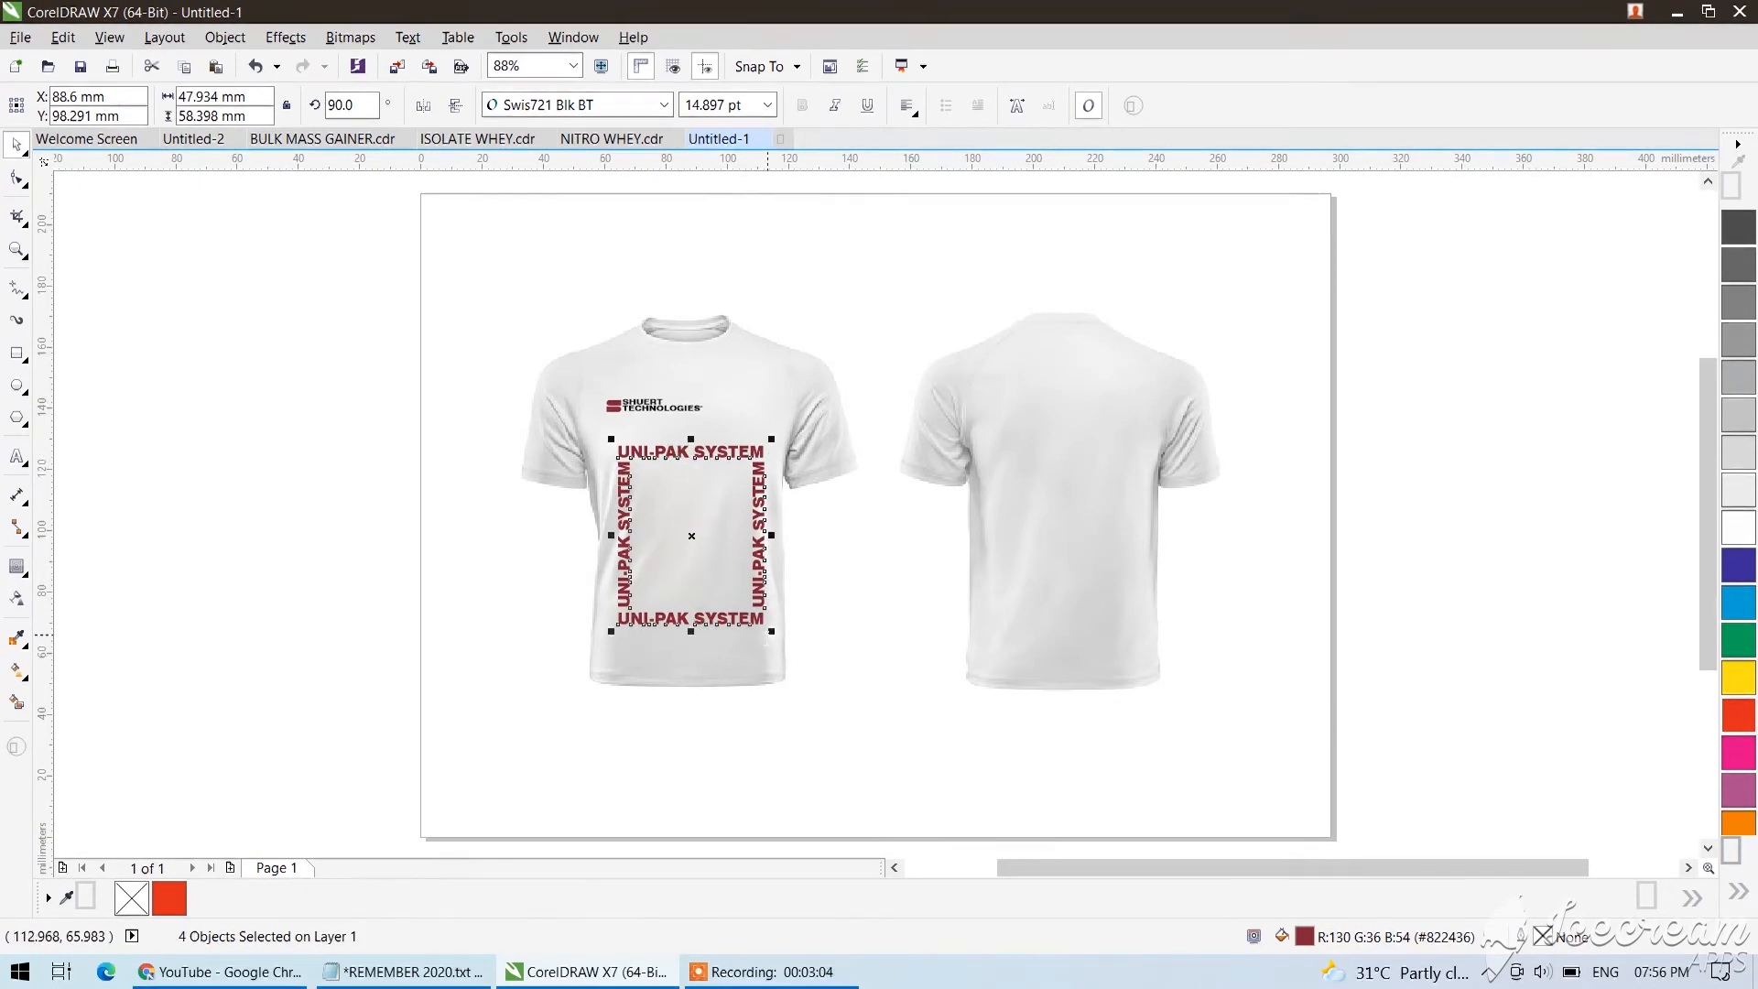
left_click_drag(769, 633, 758, 619)
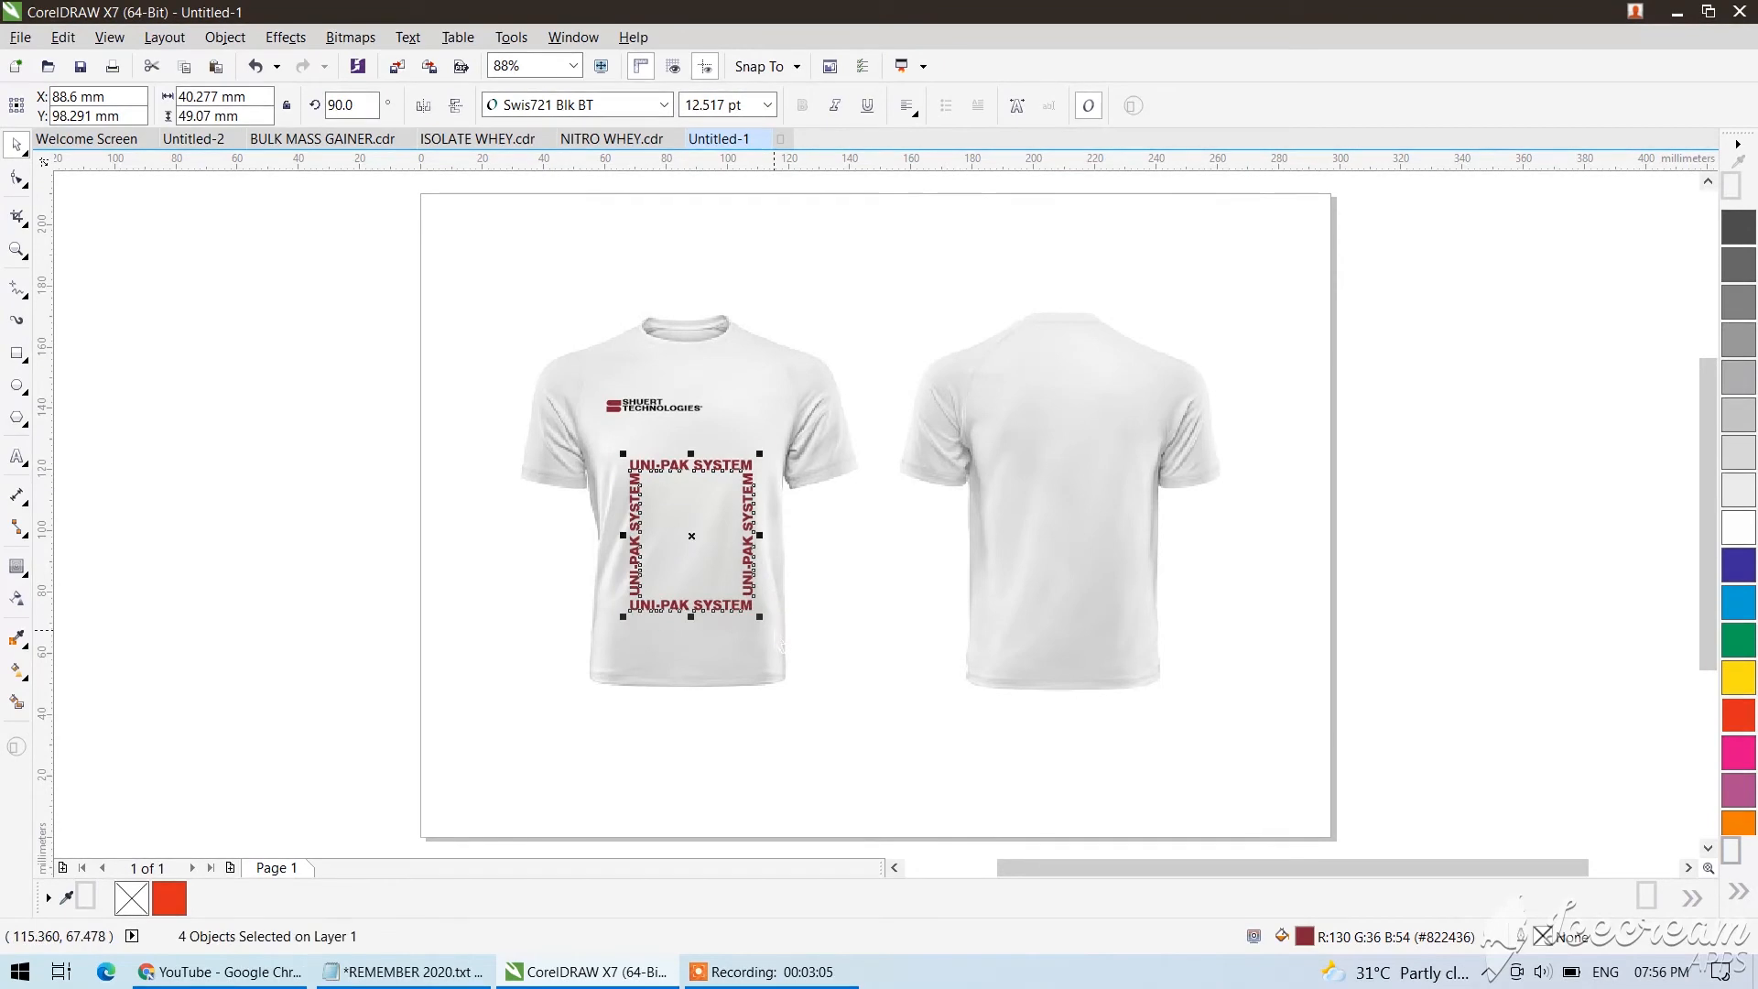
left_click_drag(758, 535, 769, 545)
- Make a concentric copy of the text frame at about 30 × 34 mm and repeat the duplication inward to form nested frames
left_click_drag(768, 620, 749, 623)
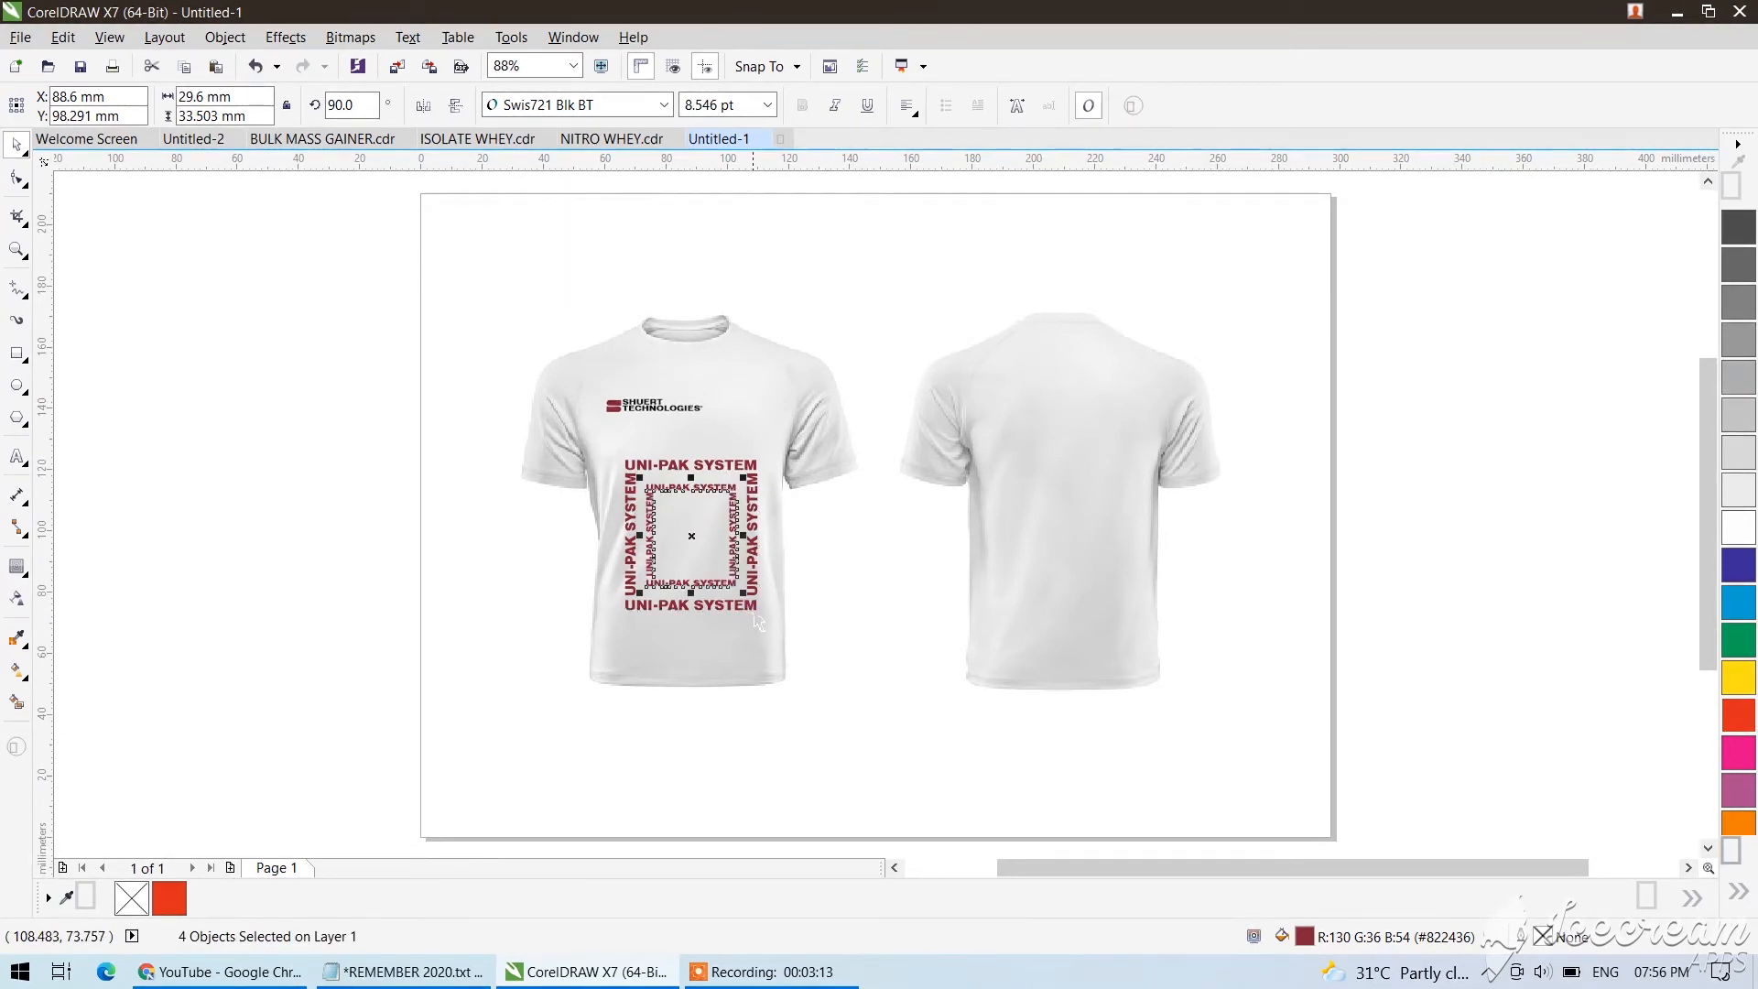
key("ctrl+r")
key("ctrl+r")
key("ctrl+r")
key("ctrl+r")
key("ctrl+r")
key("ctrl+r")
key("ctrl+r")
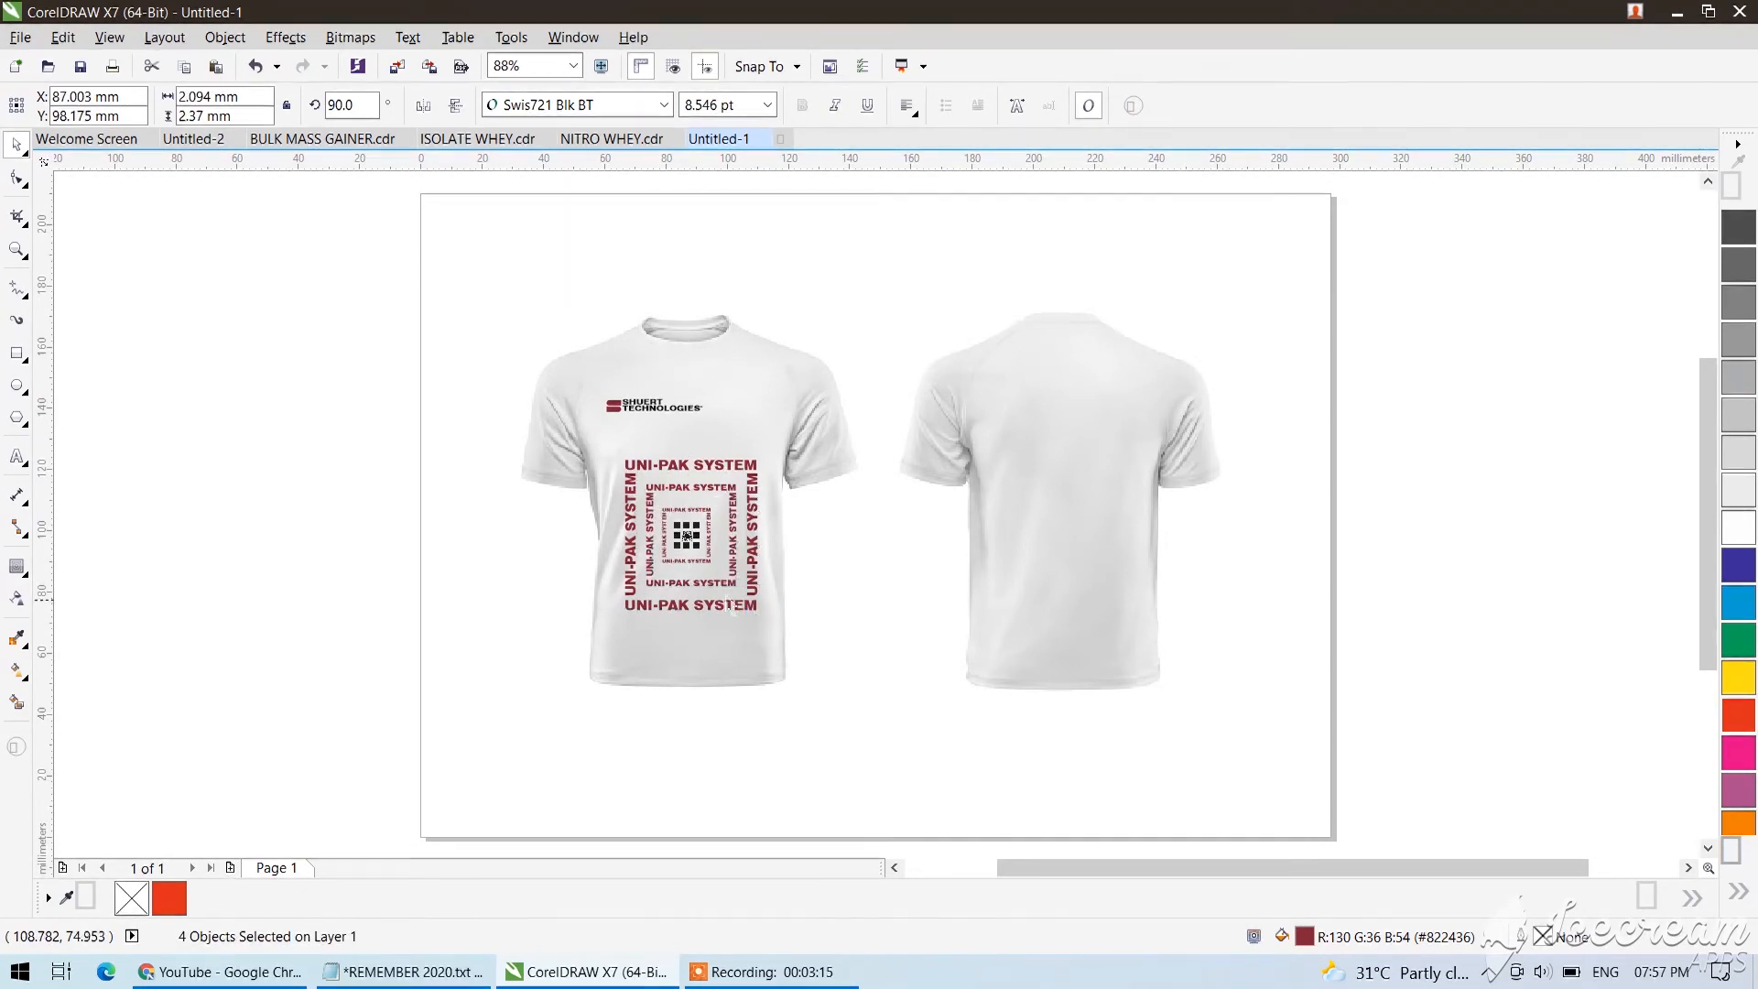
- Enlarge the innermost text frame to about 7 × 8 mm and widen the two inner frames together to about 17 × 19 mm
scroll(707, 572, "up", 3)
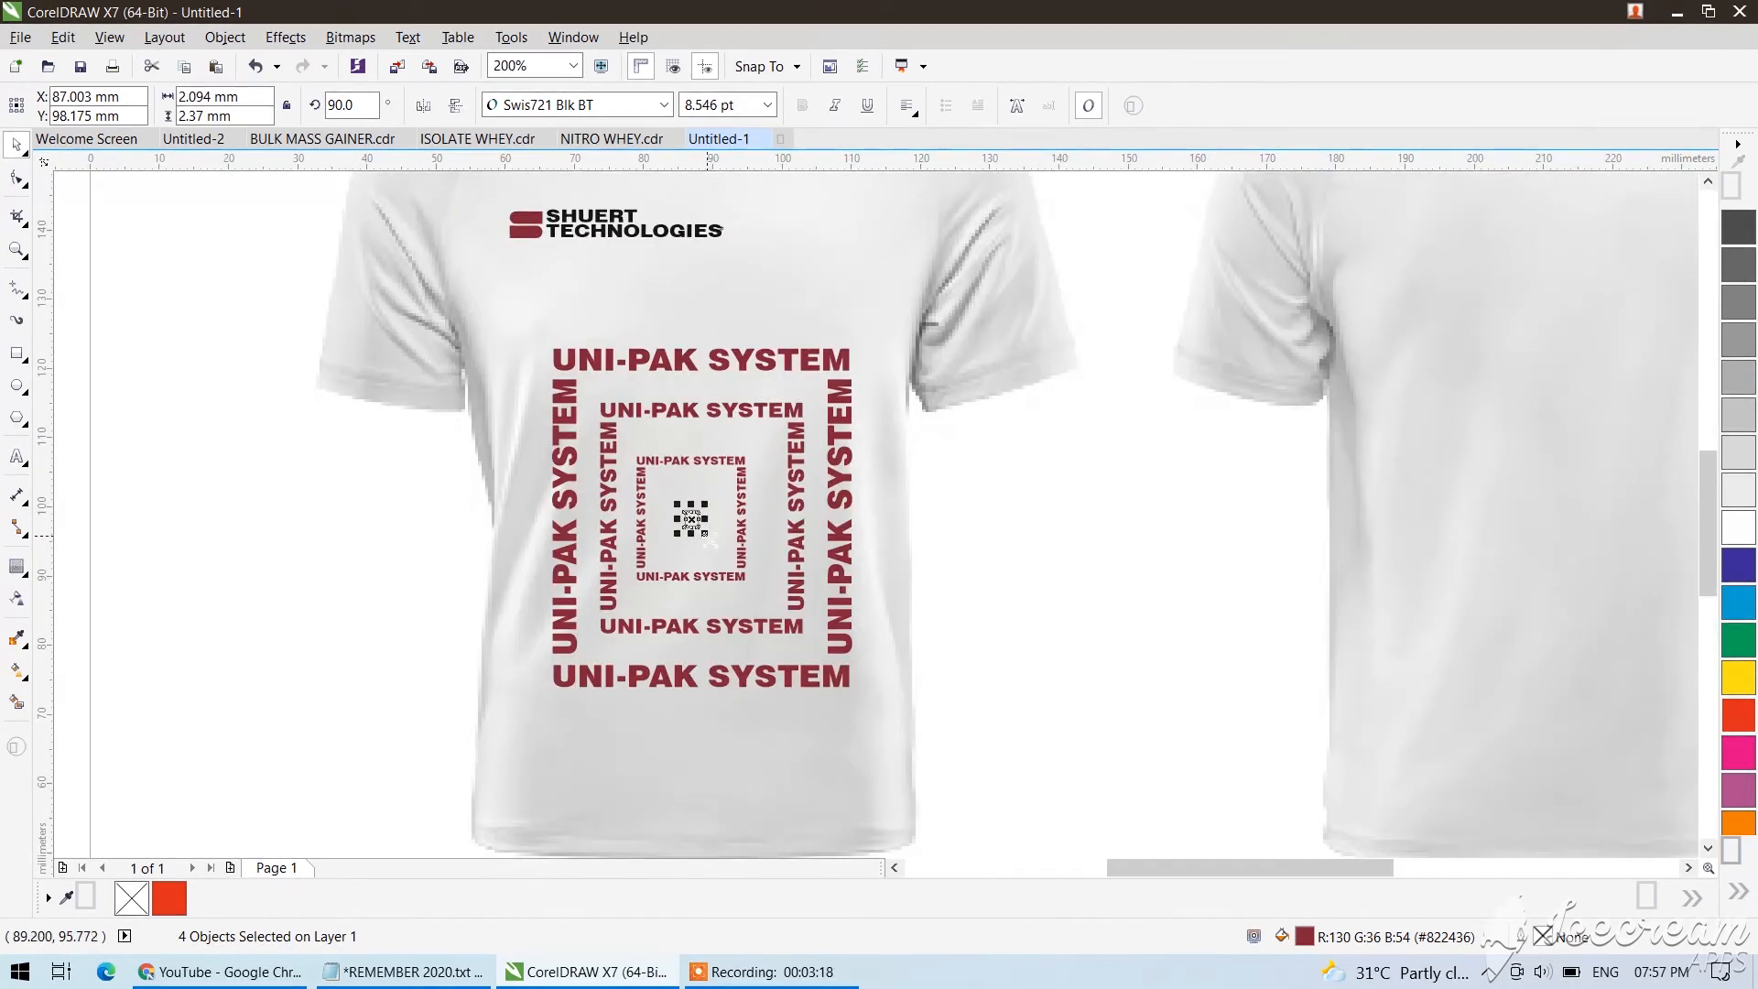
left_click_drag(710, 538, 718, 594)
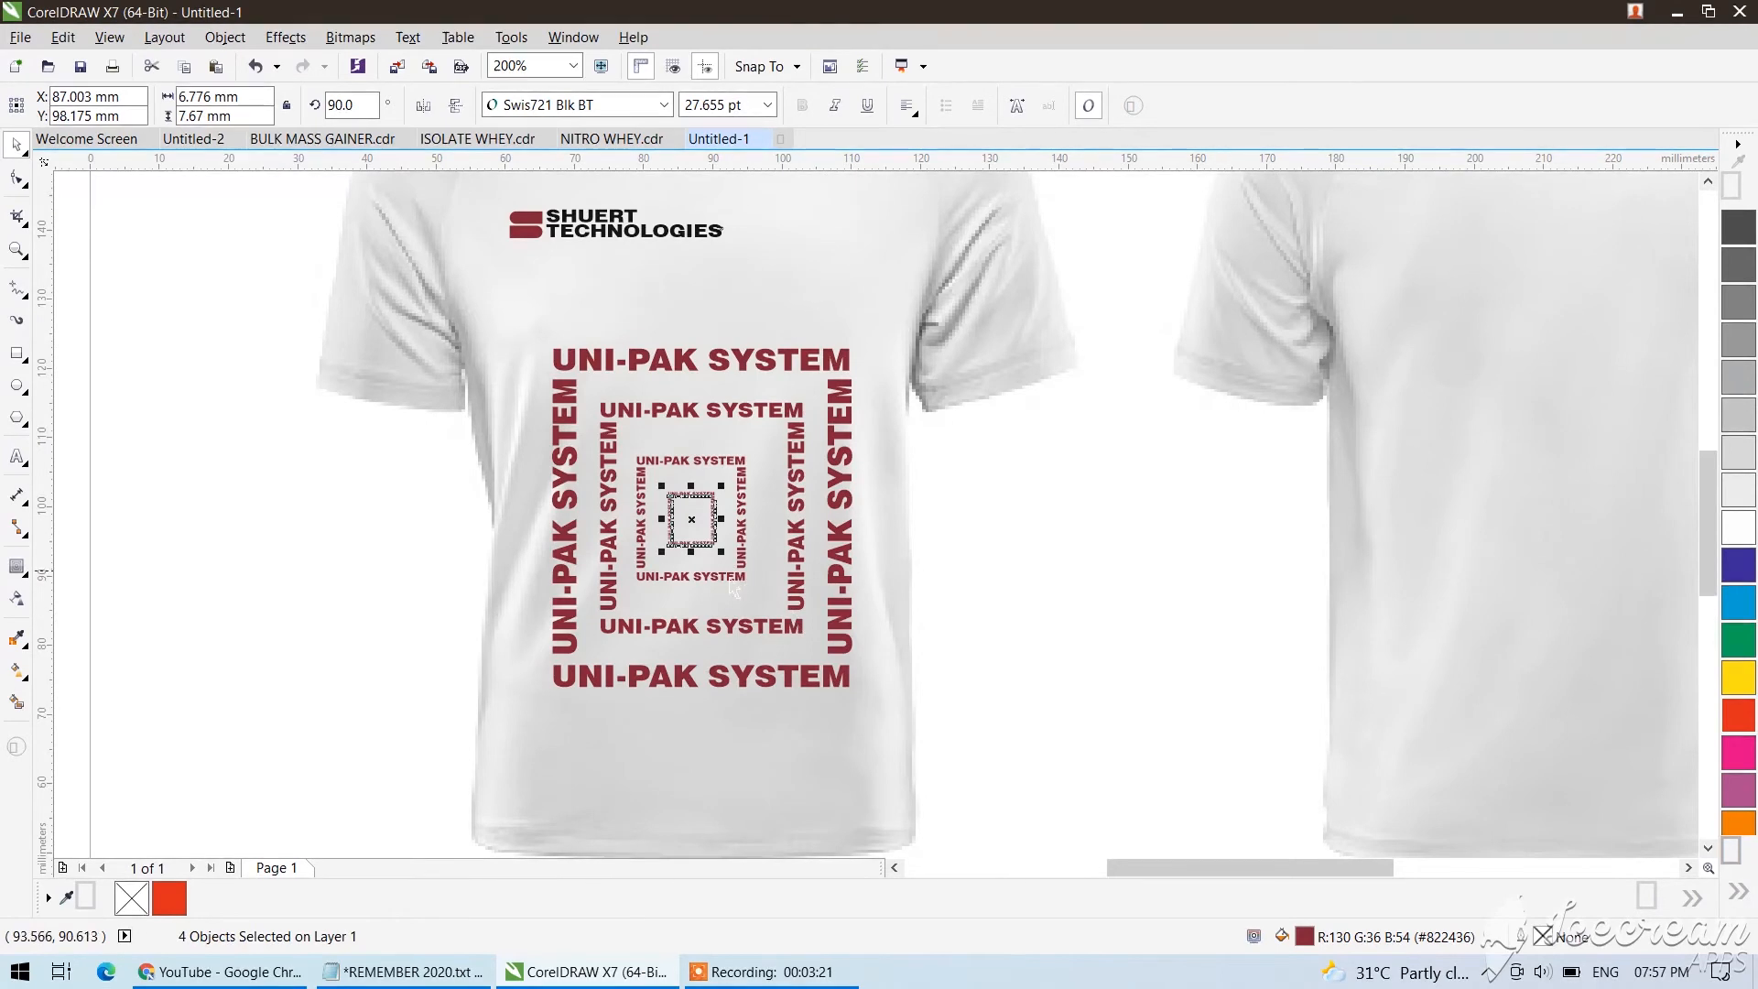
left_click(703, 461, "shift")
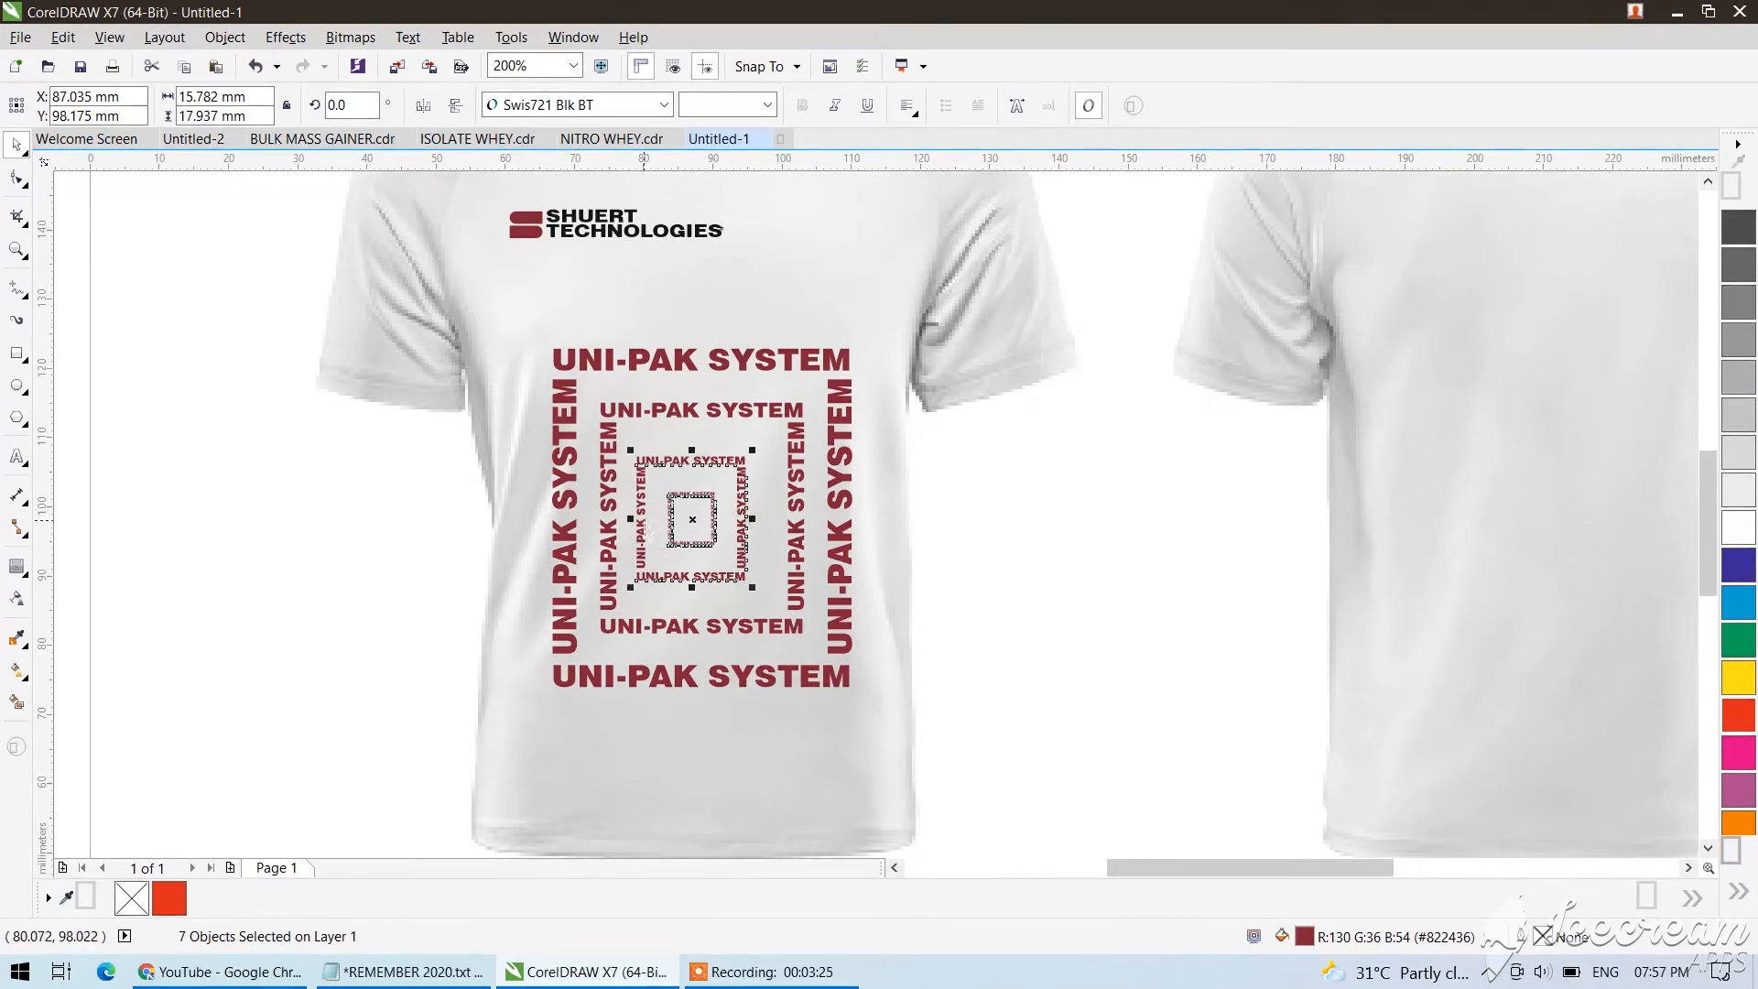
left_click(641, 518, "shift")
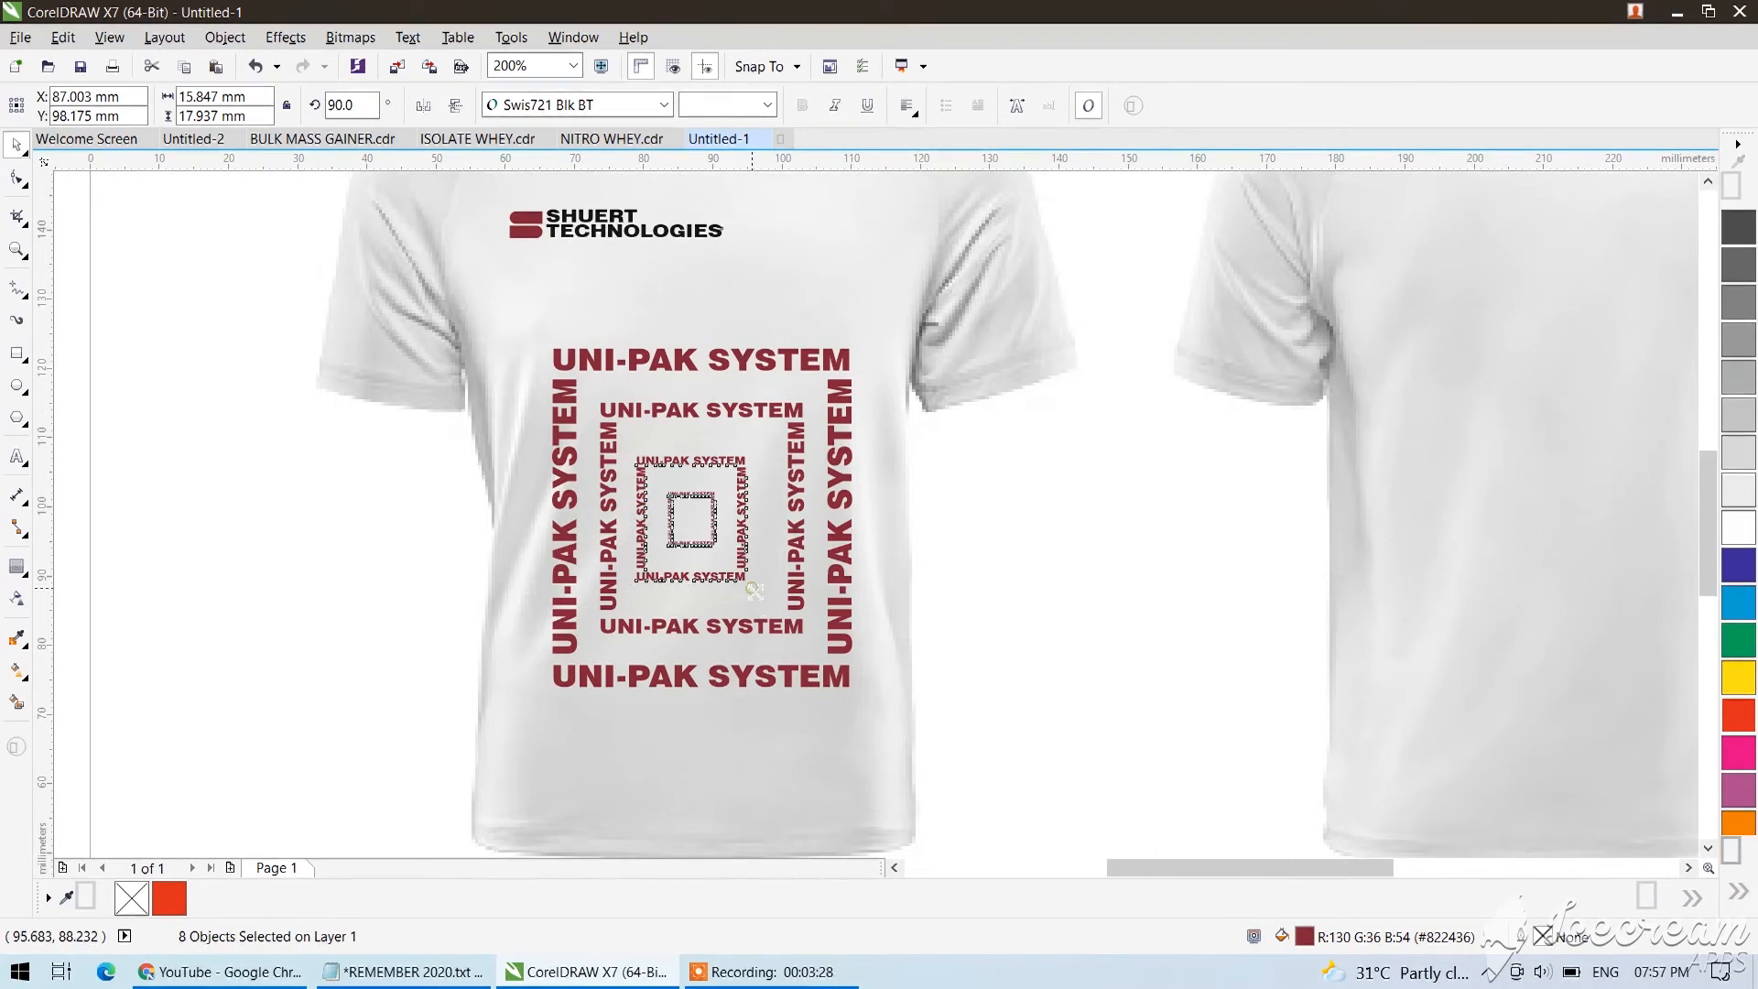
left_click_drag(751, 587, 746, 544)
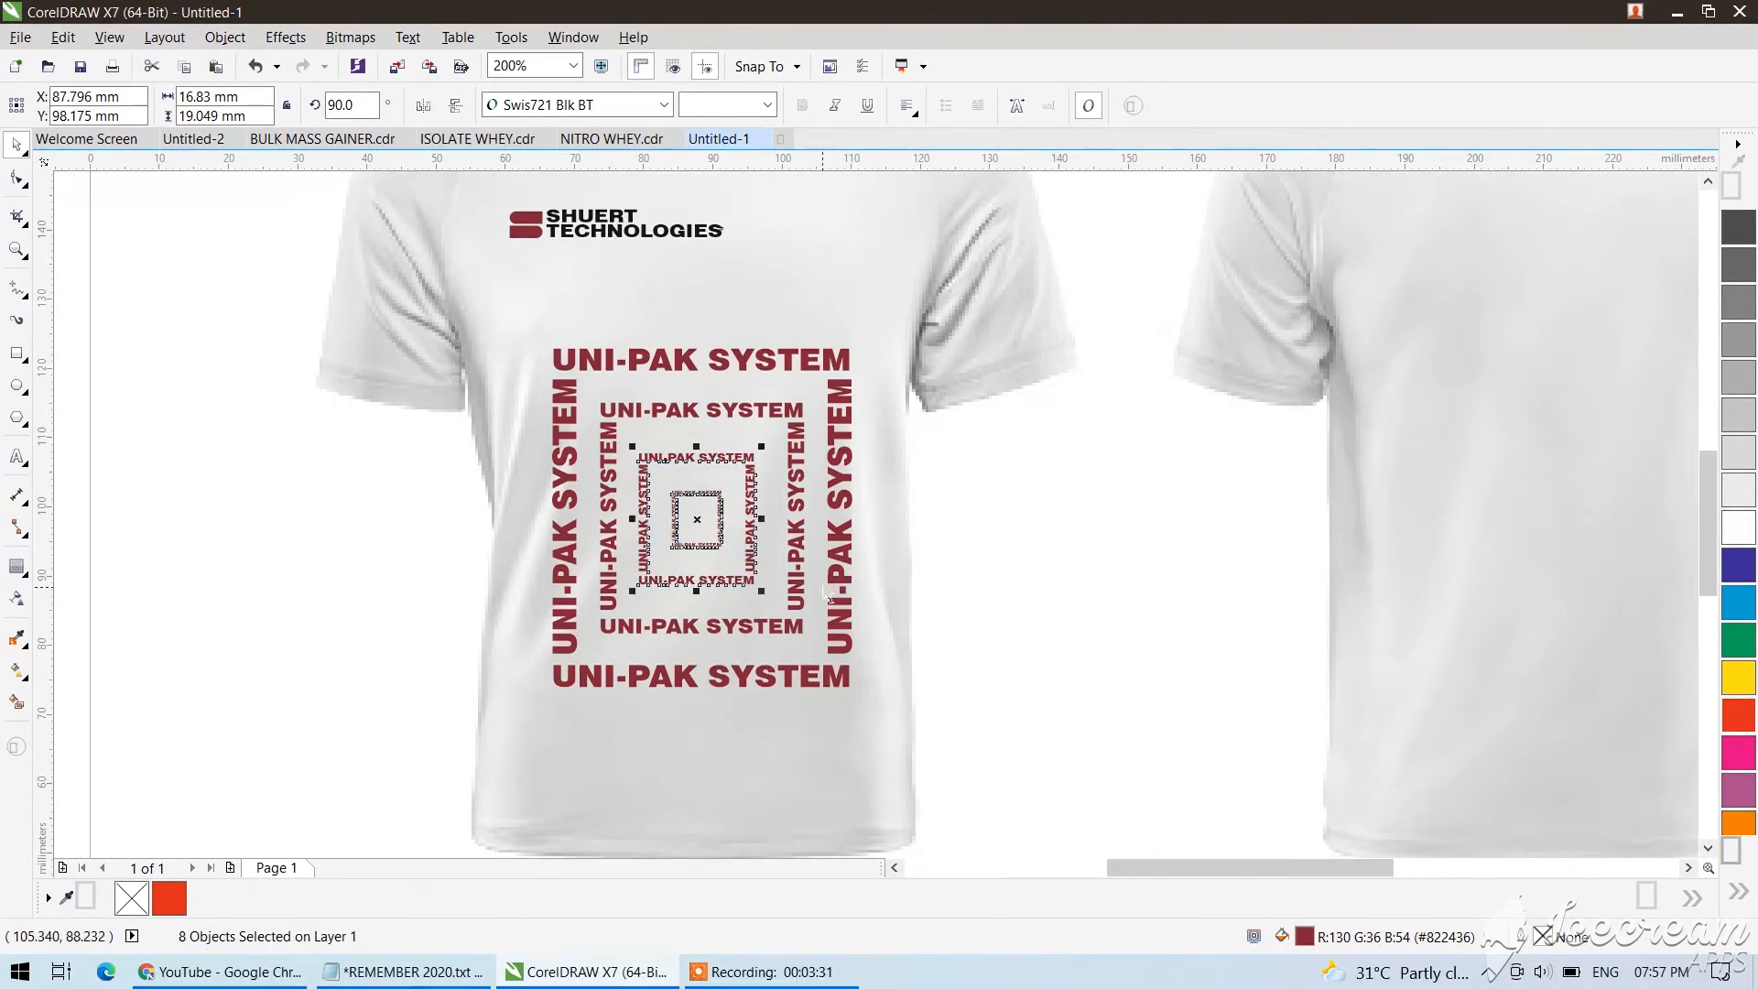
scroll(711, 481, "down", 2)
left_click(463, 381)
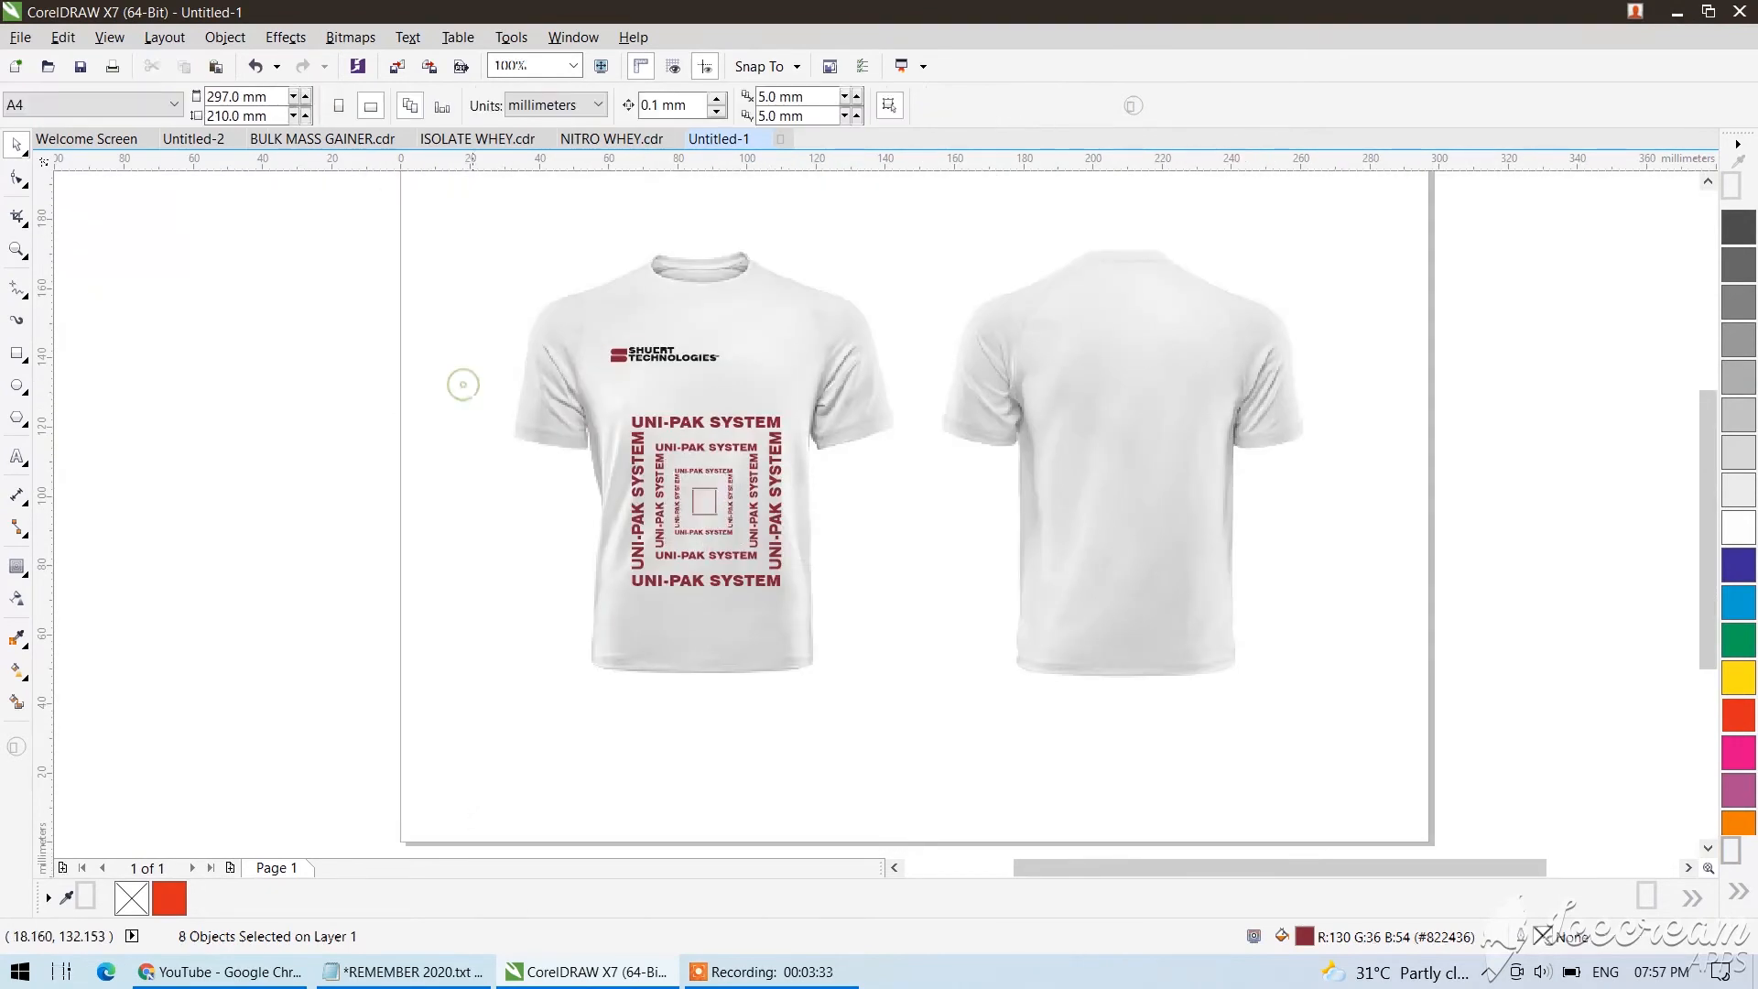
- Copy all the nested text frames onto the back shirt and enlarge the copy to about 45 × 51 mm
left_click_drag(422, 378, 813, 650)
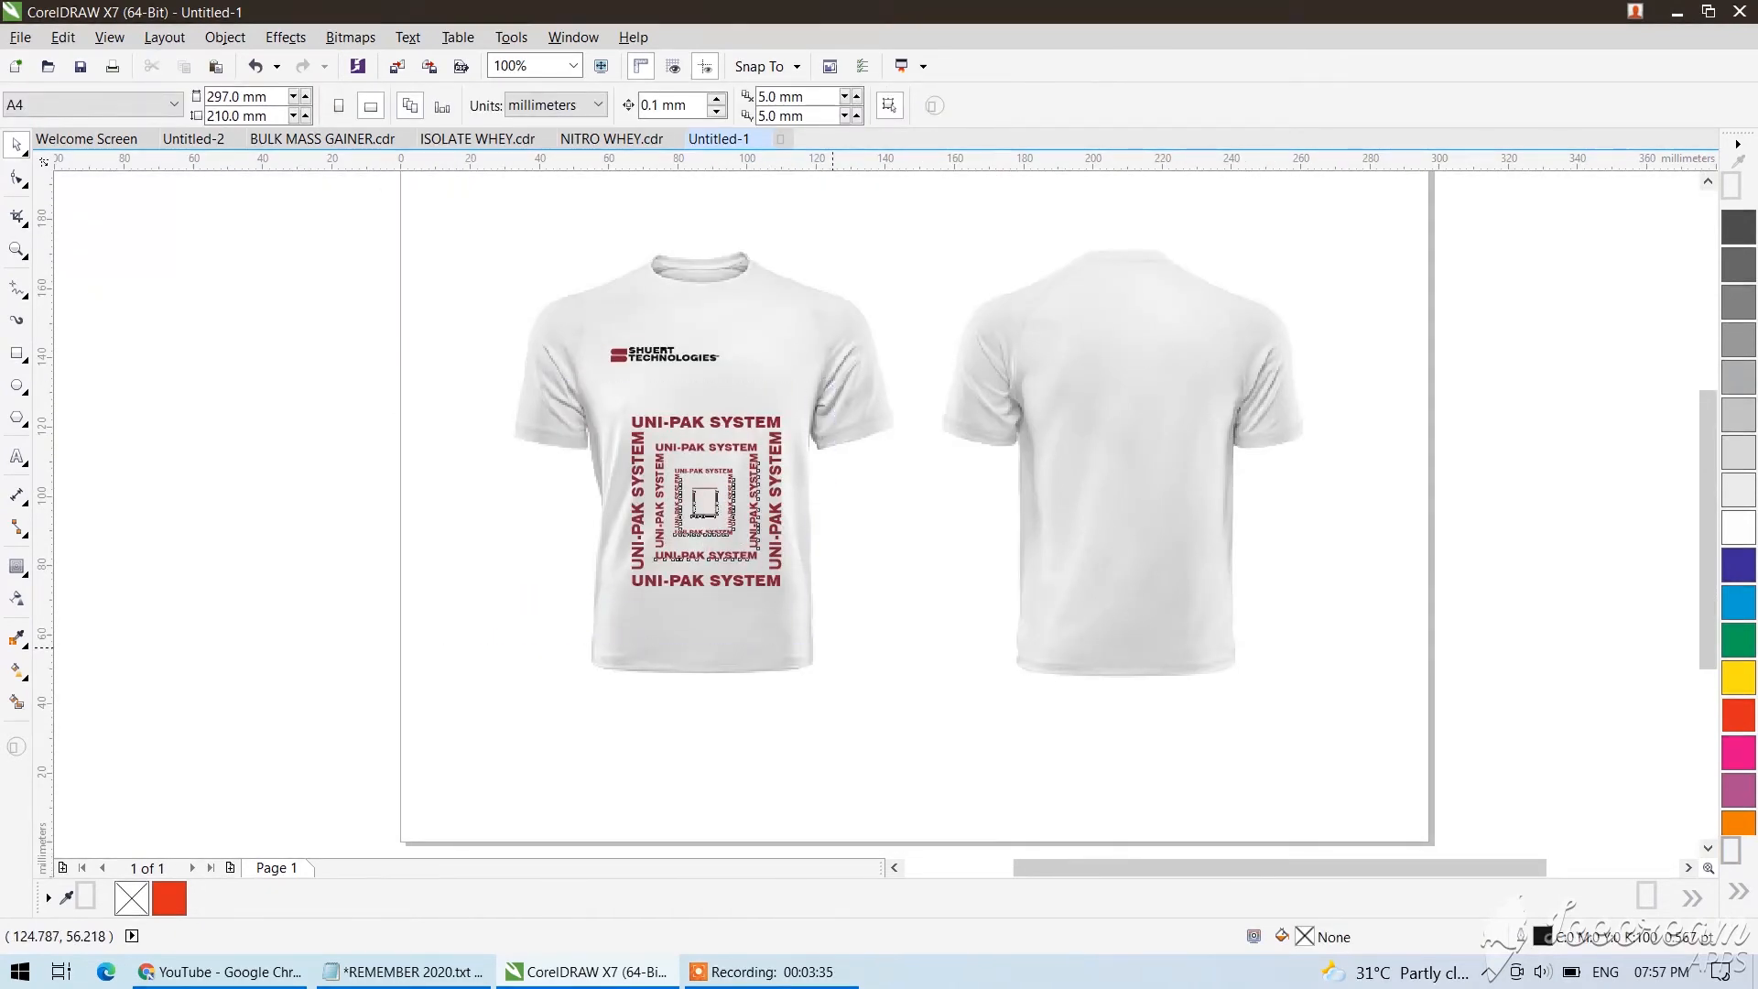
left_click_drag(1052, 469, 1150, 480)
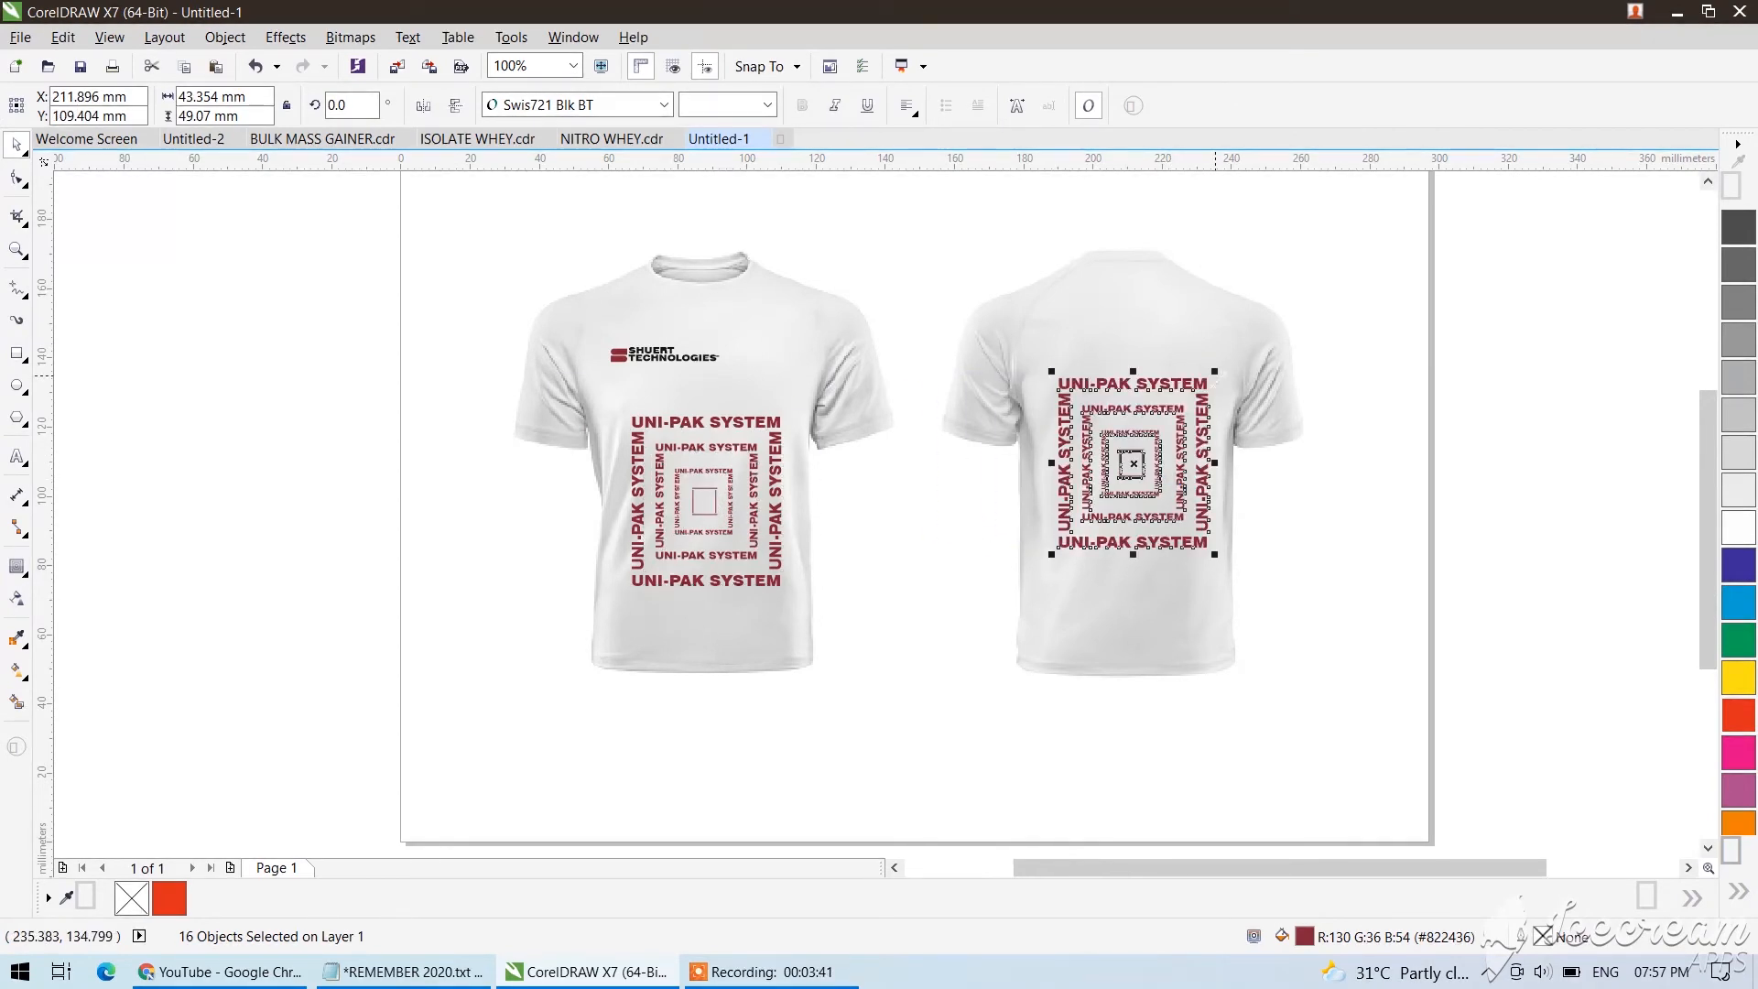
left_click_drag(1220, 378, 1222, 368)
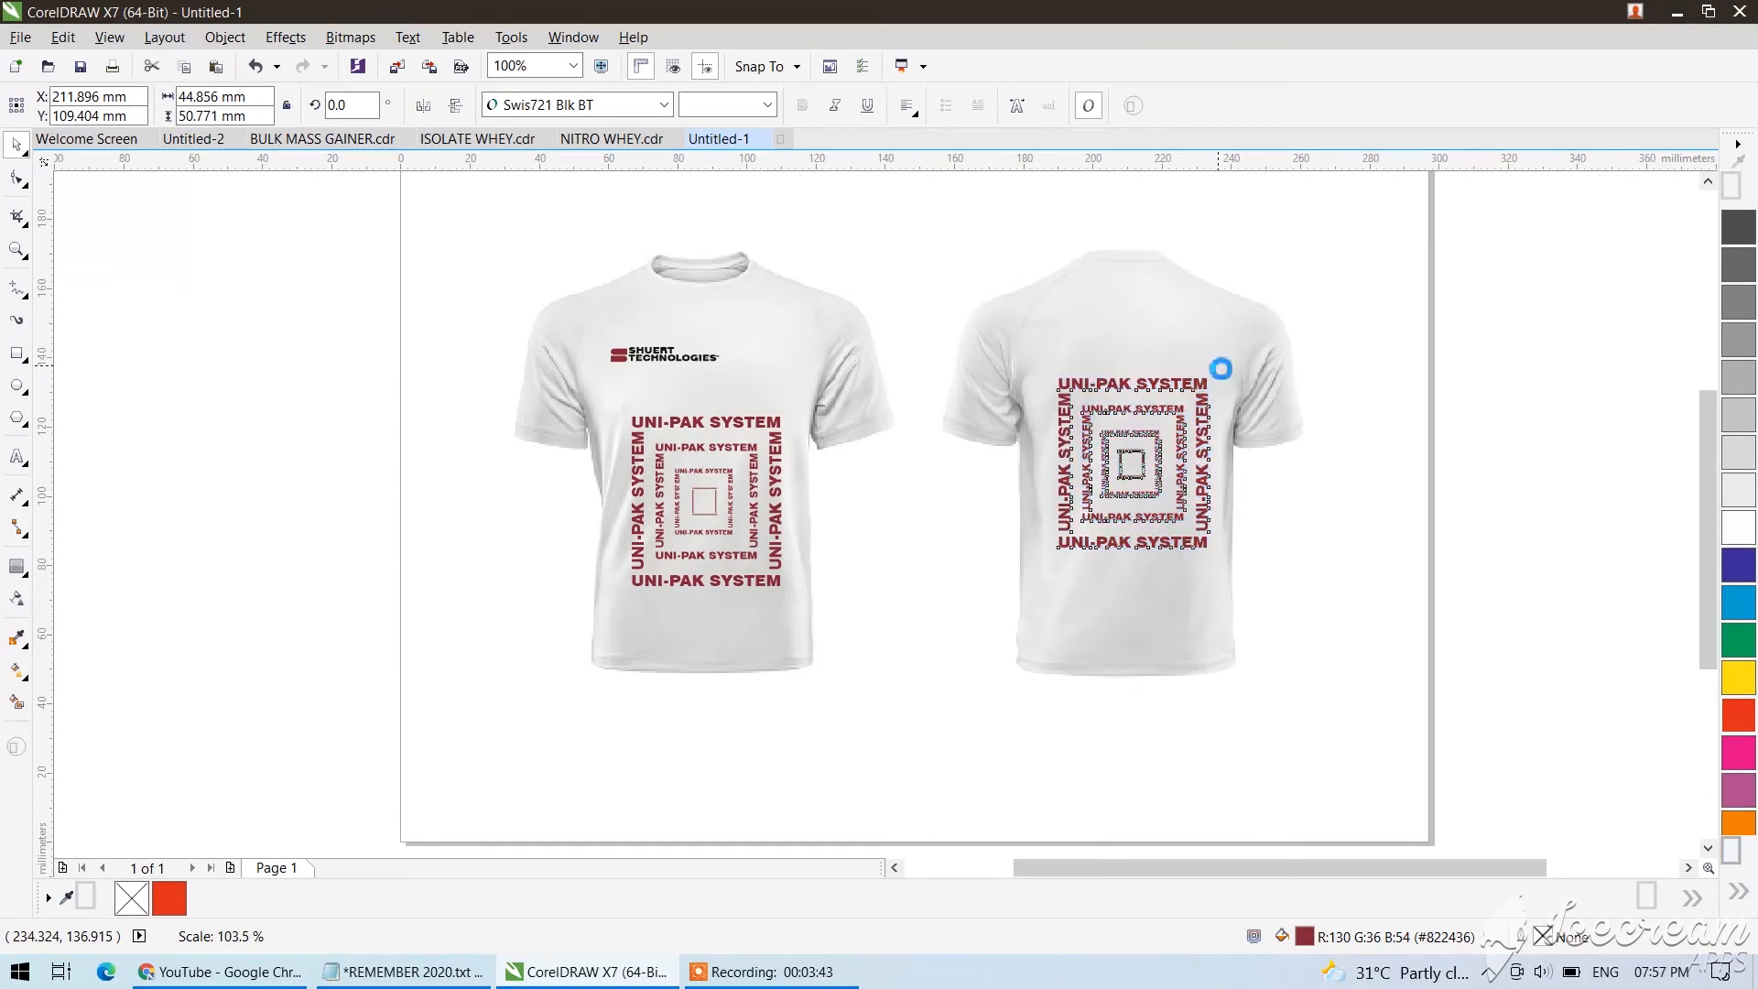
- Preview the front and back shirt design full screen, framed around both shirts
left_click(1428, 403)
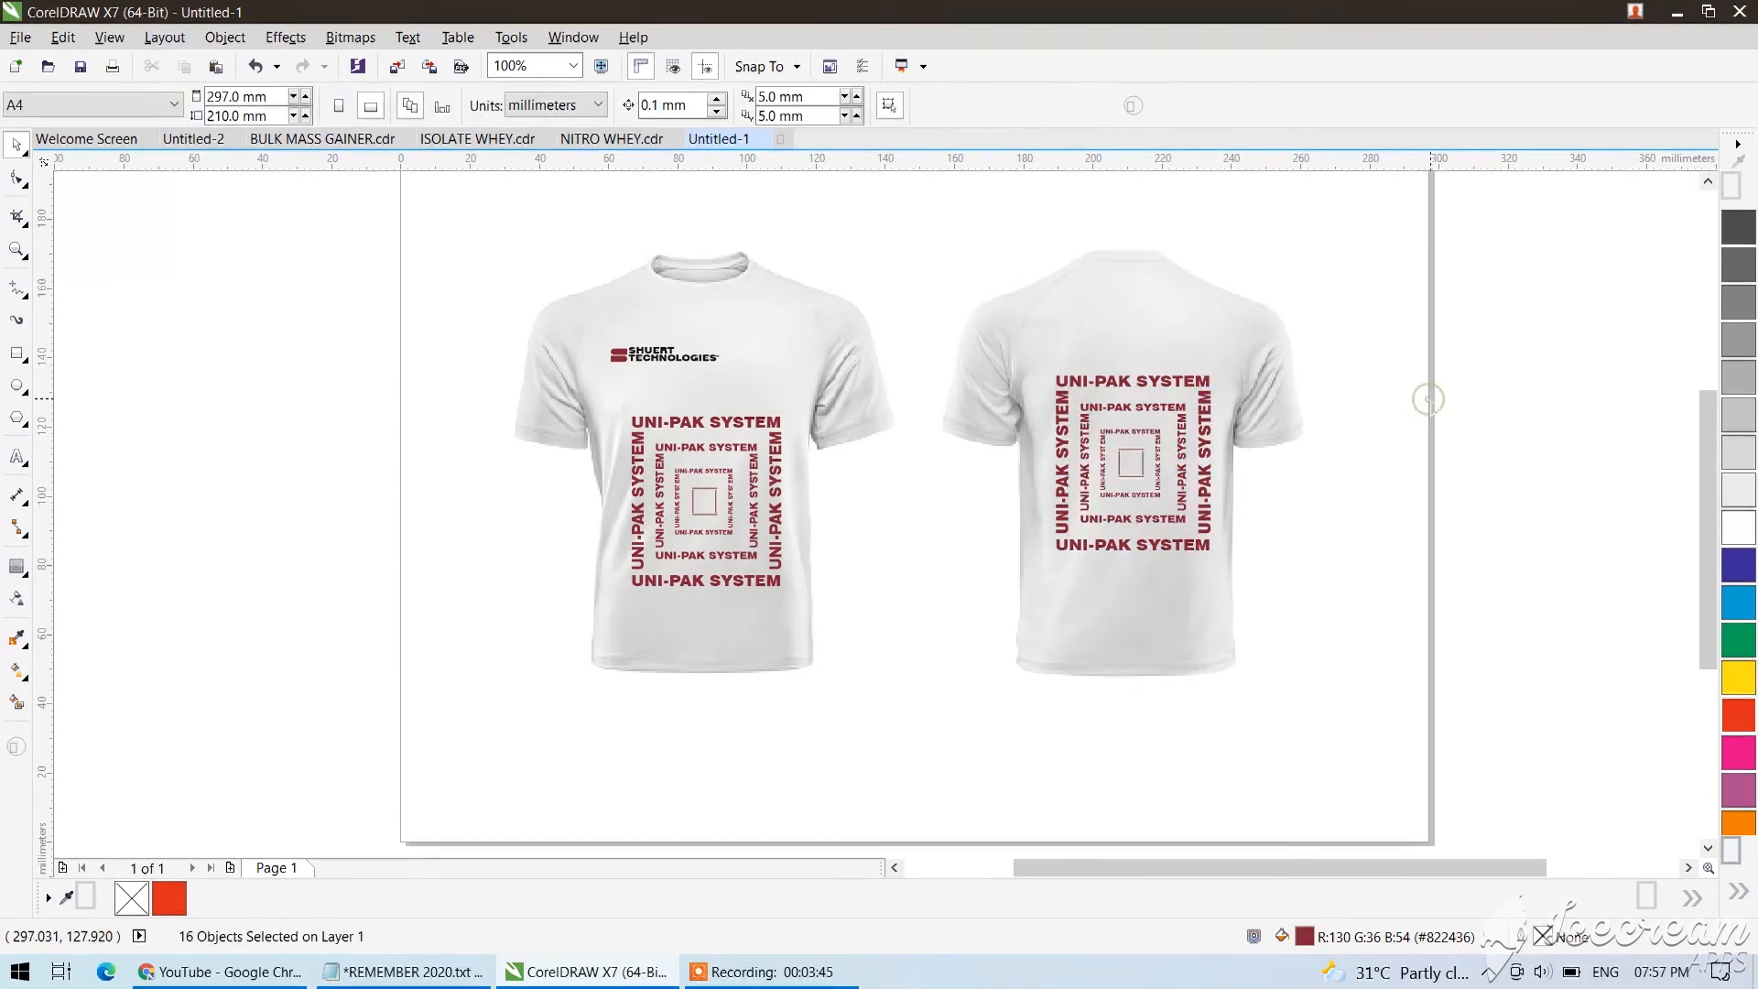
left_click(17, 249)
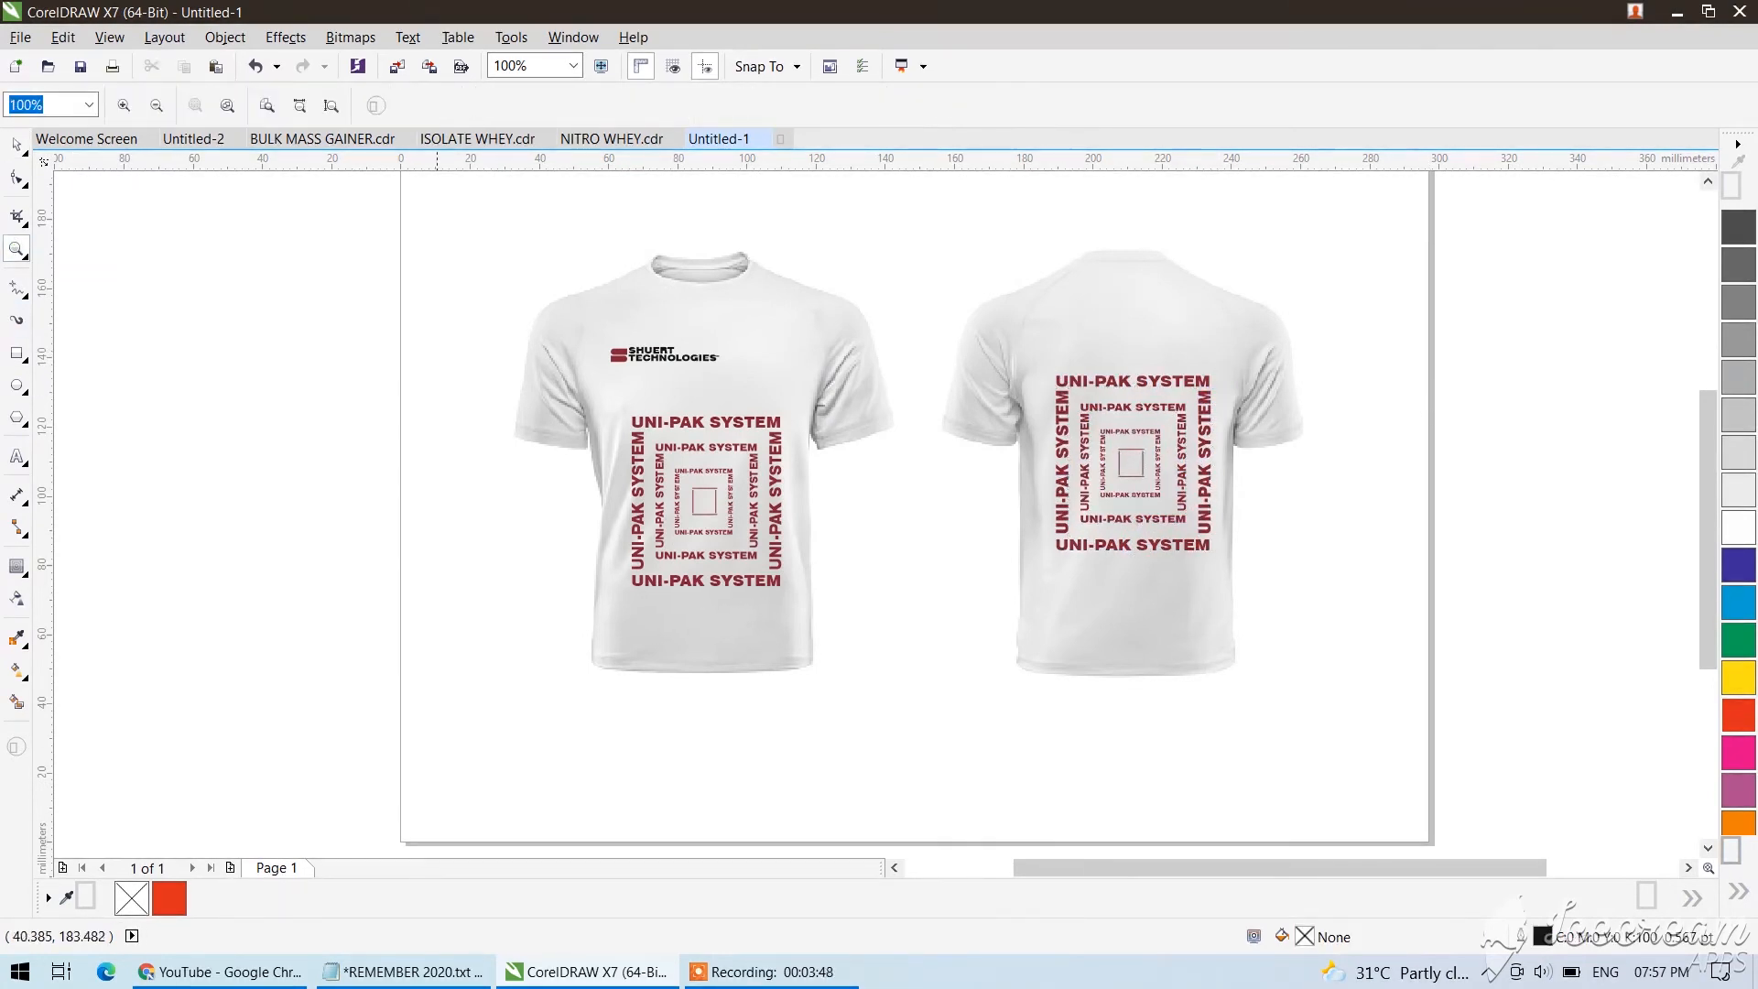
left_click_drag(603, 330, 1406, 753)
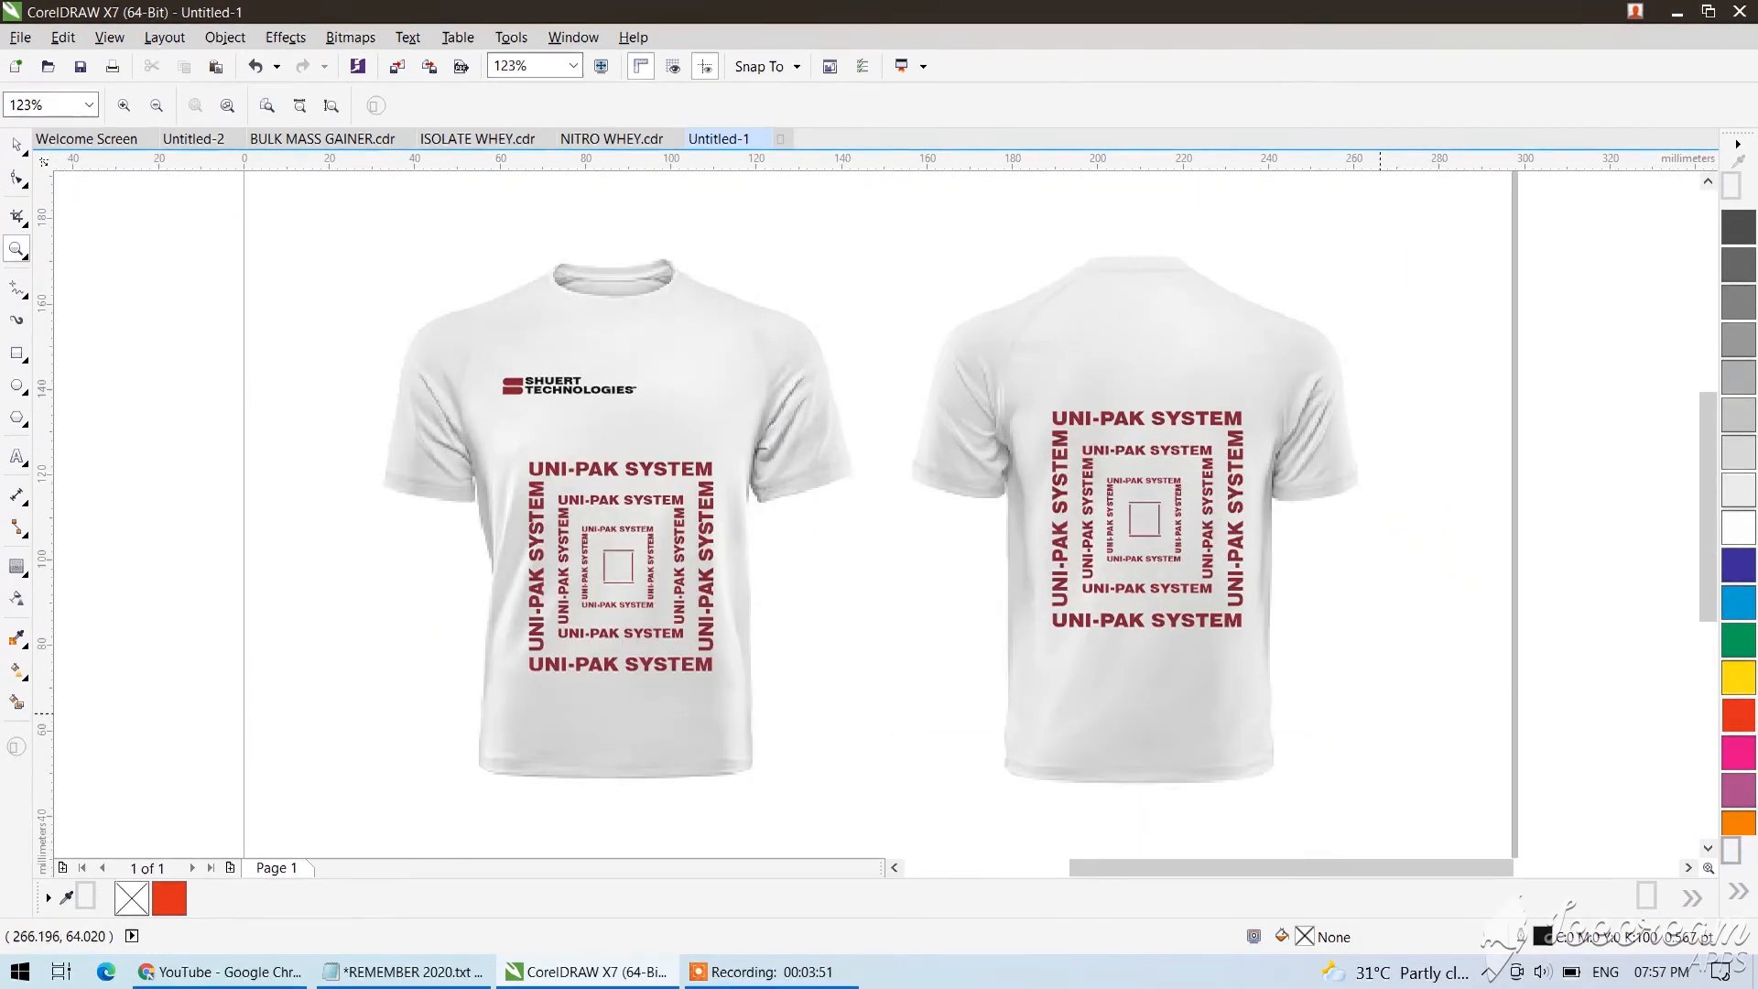
key("F9")
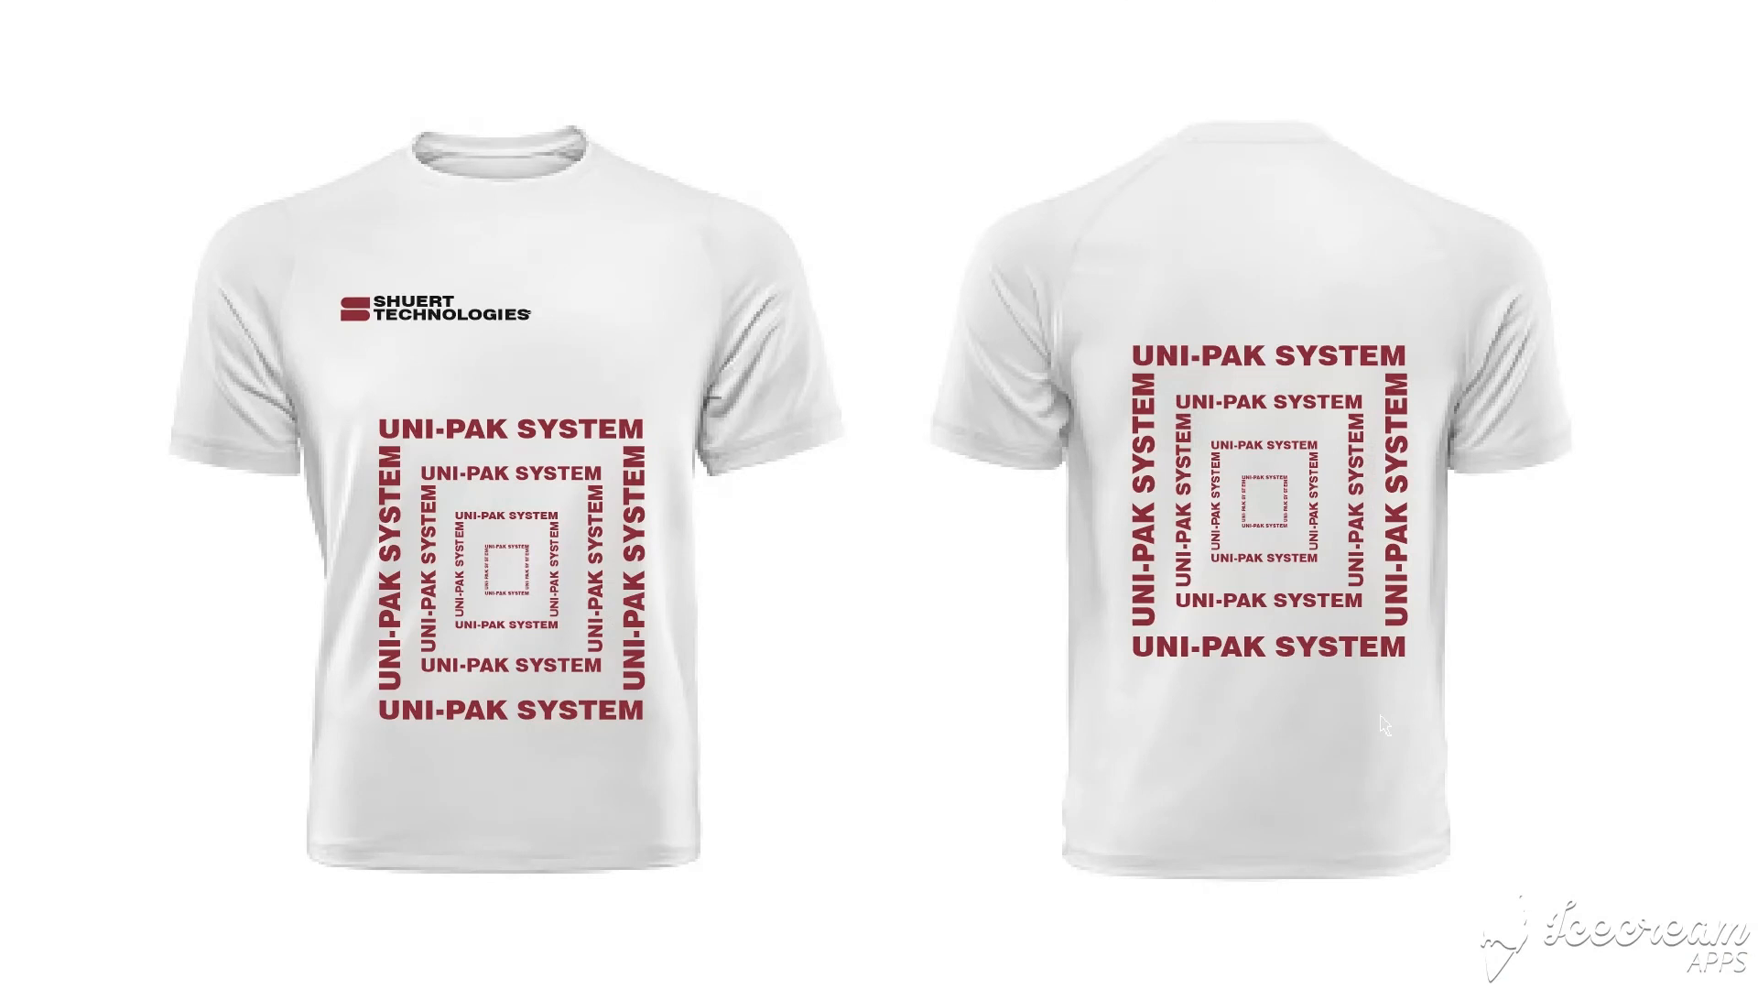
key("Escape")
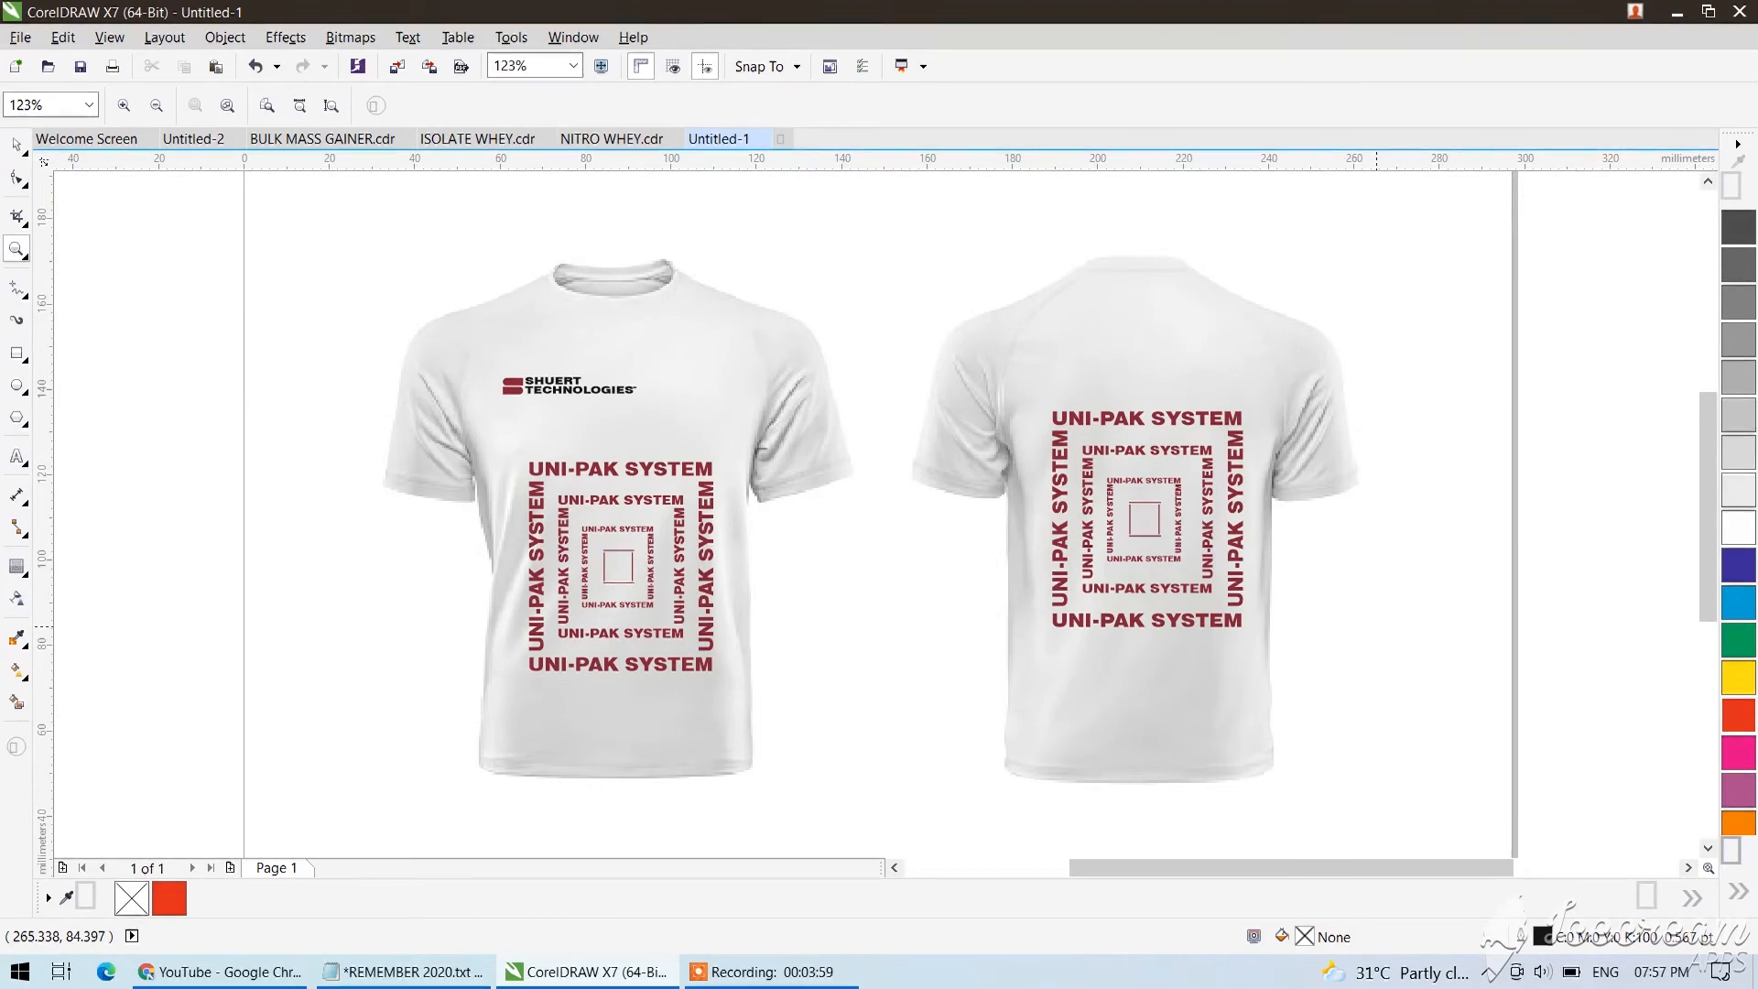
- Move the Shuert Technologies logo off the shirt to the page's upper-left corner and delete the nested text frames from both shirts
scroll(1378, 627, "down", 1)
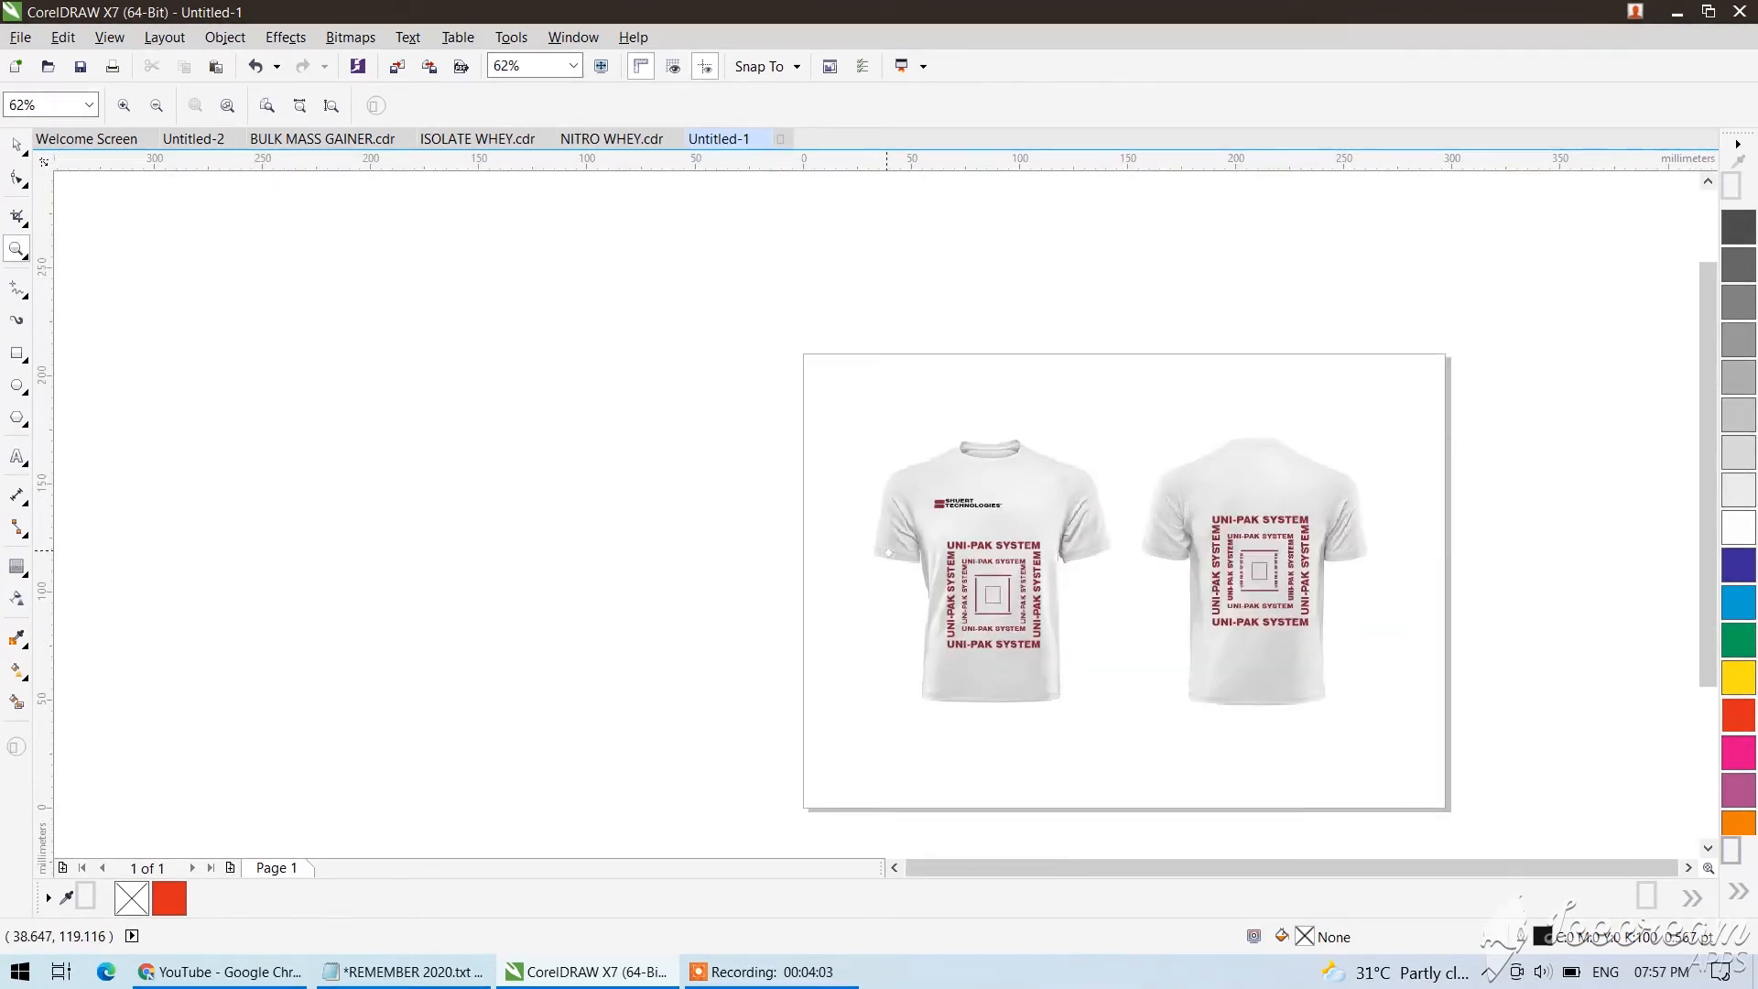
left_click(16, 460)
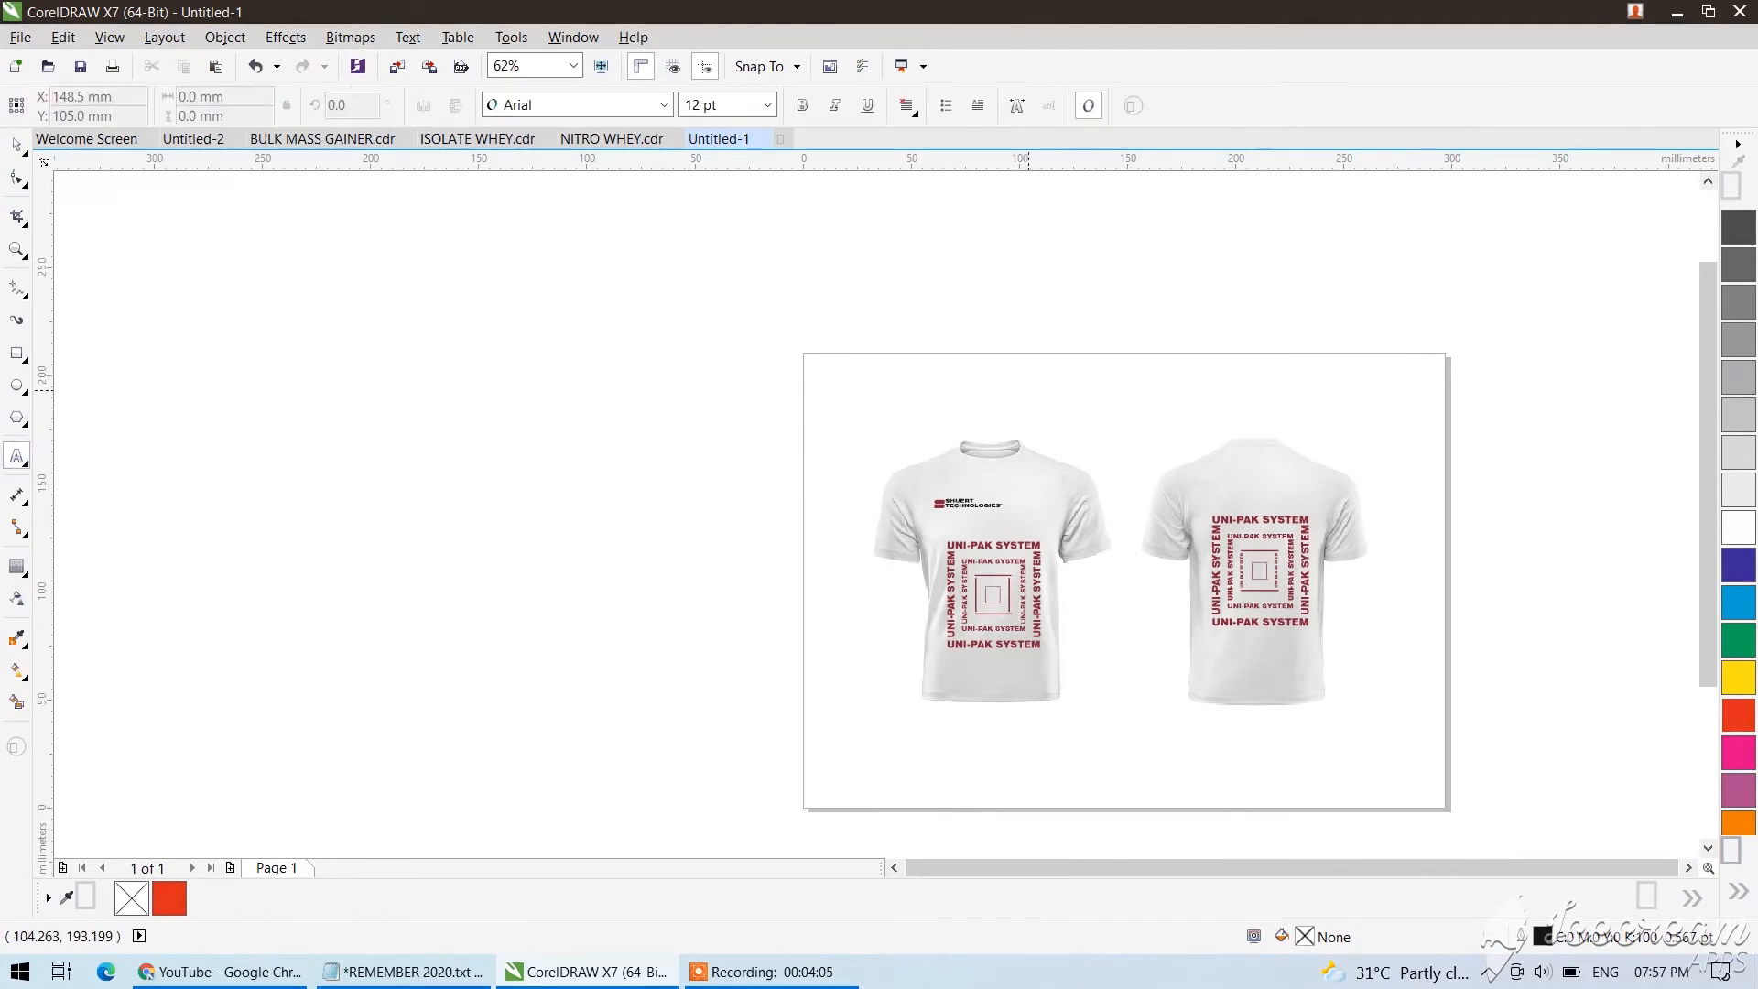
key("space")
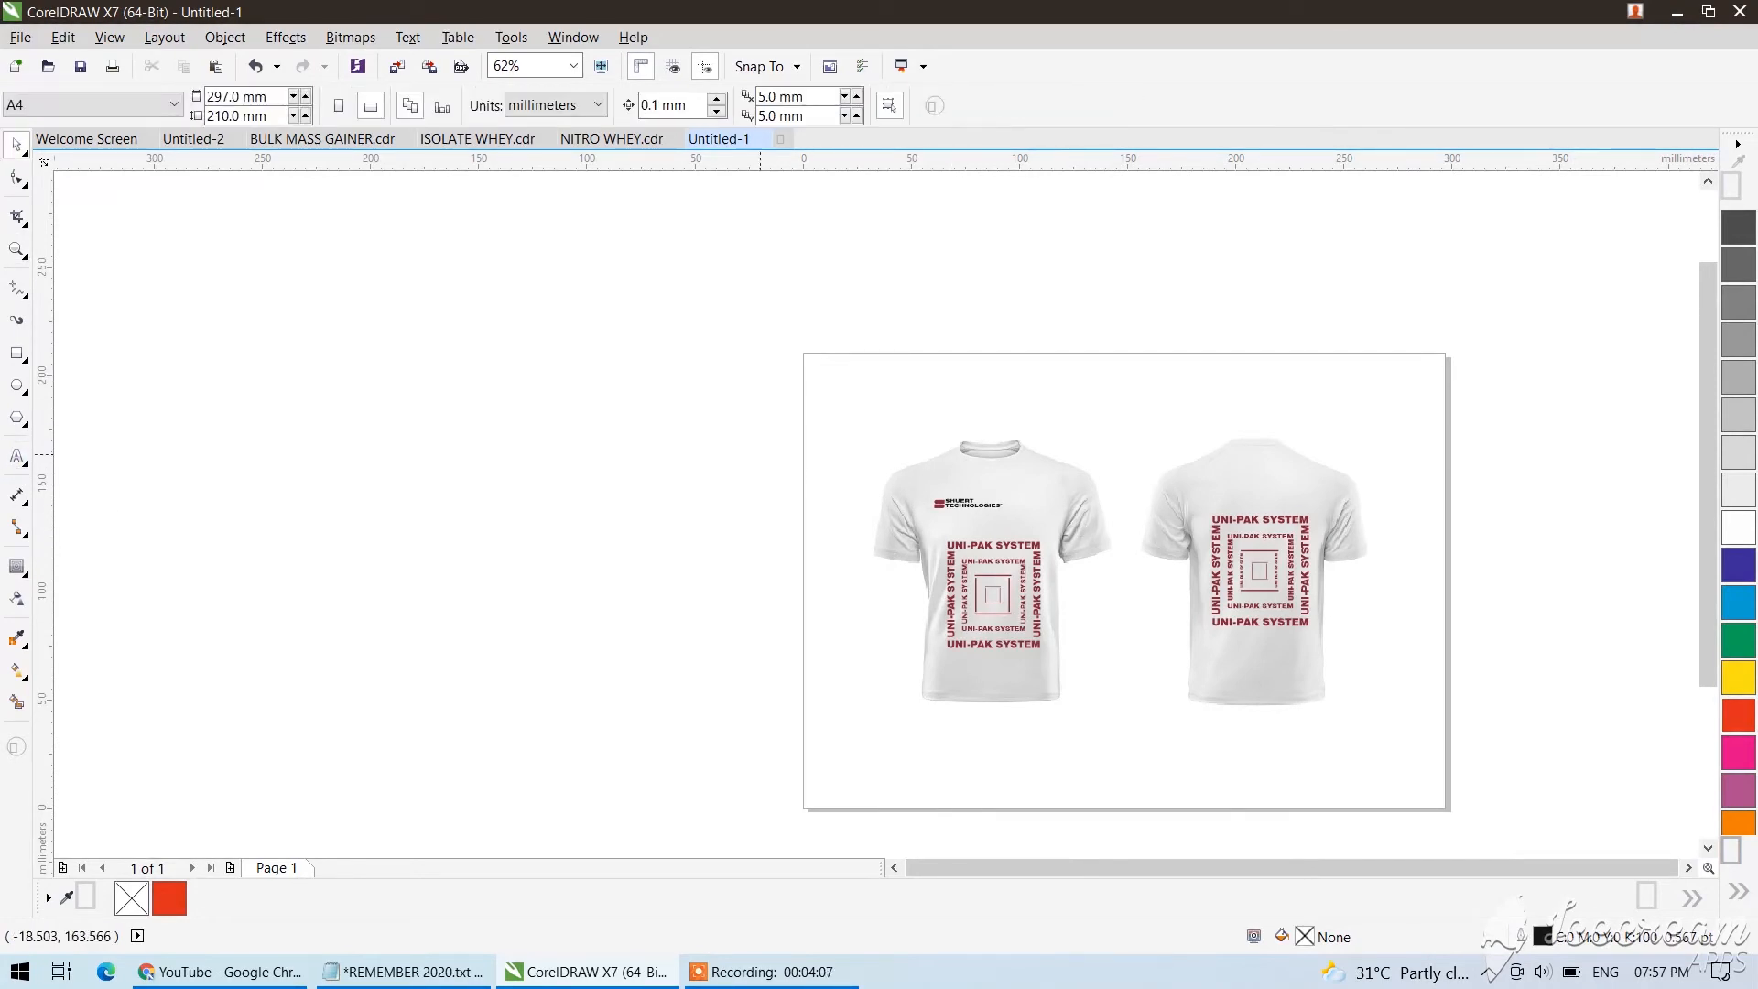
left_click_drag(864, 478, 861, 380)
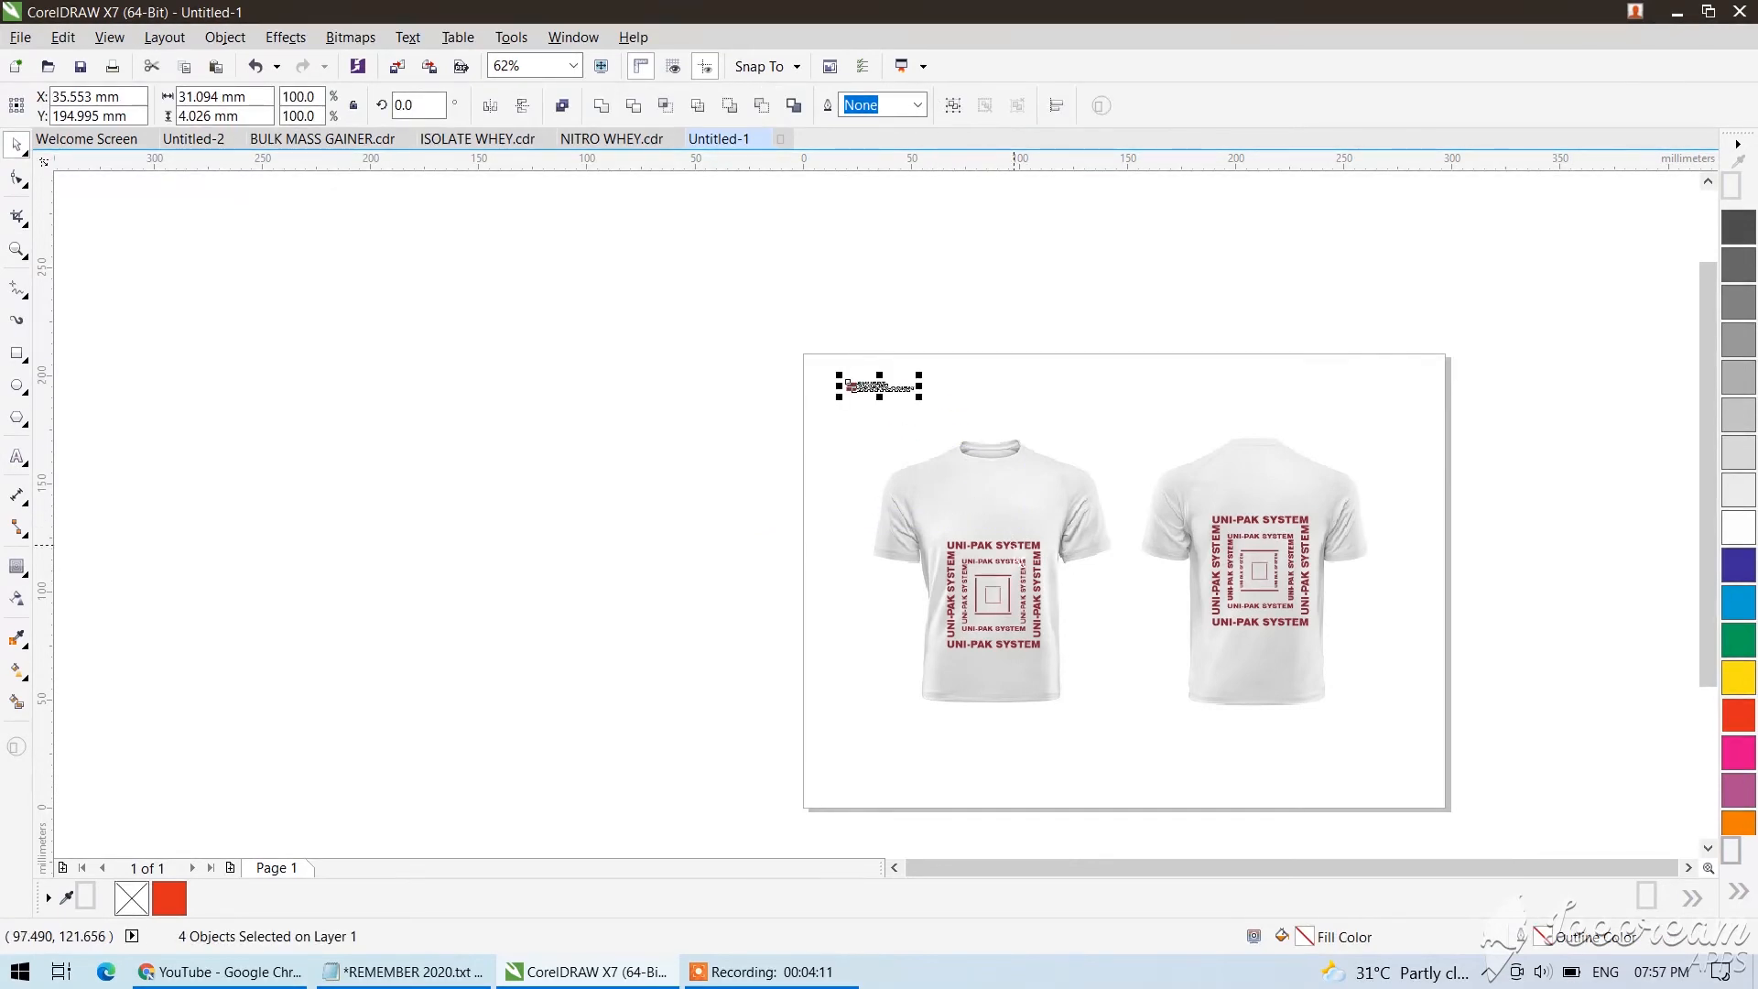
left_click_drag(699, 479, 1351, 674)
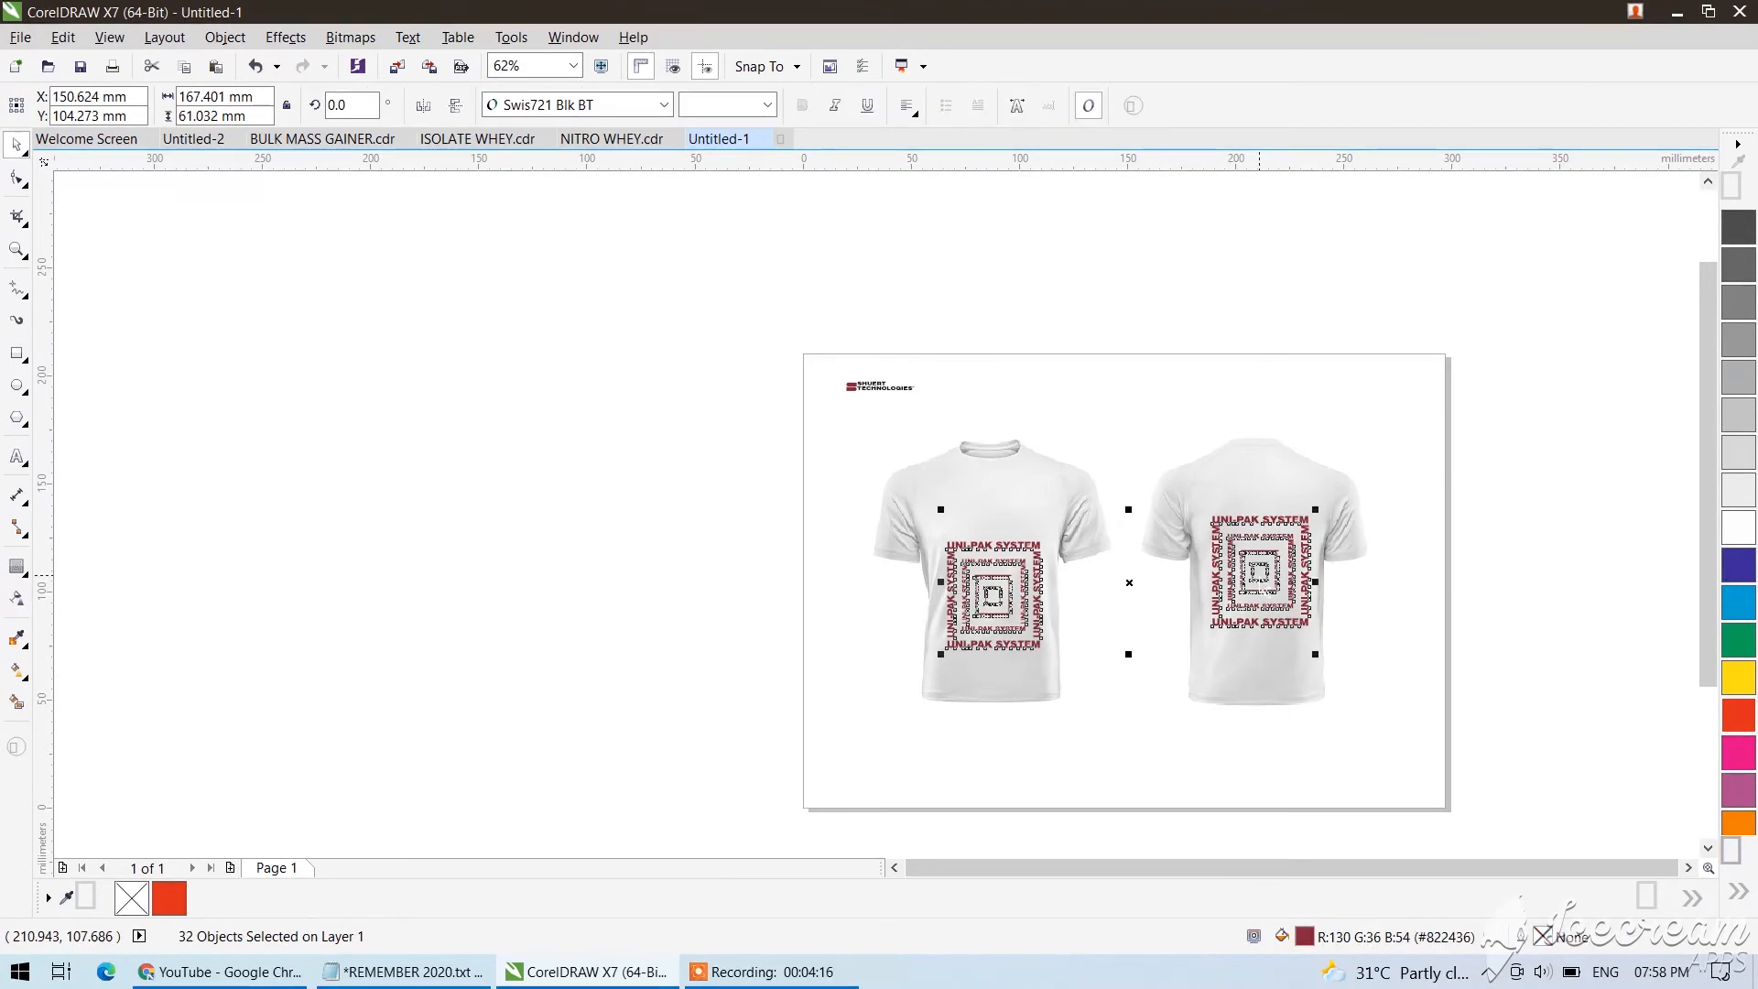
key("Delete")
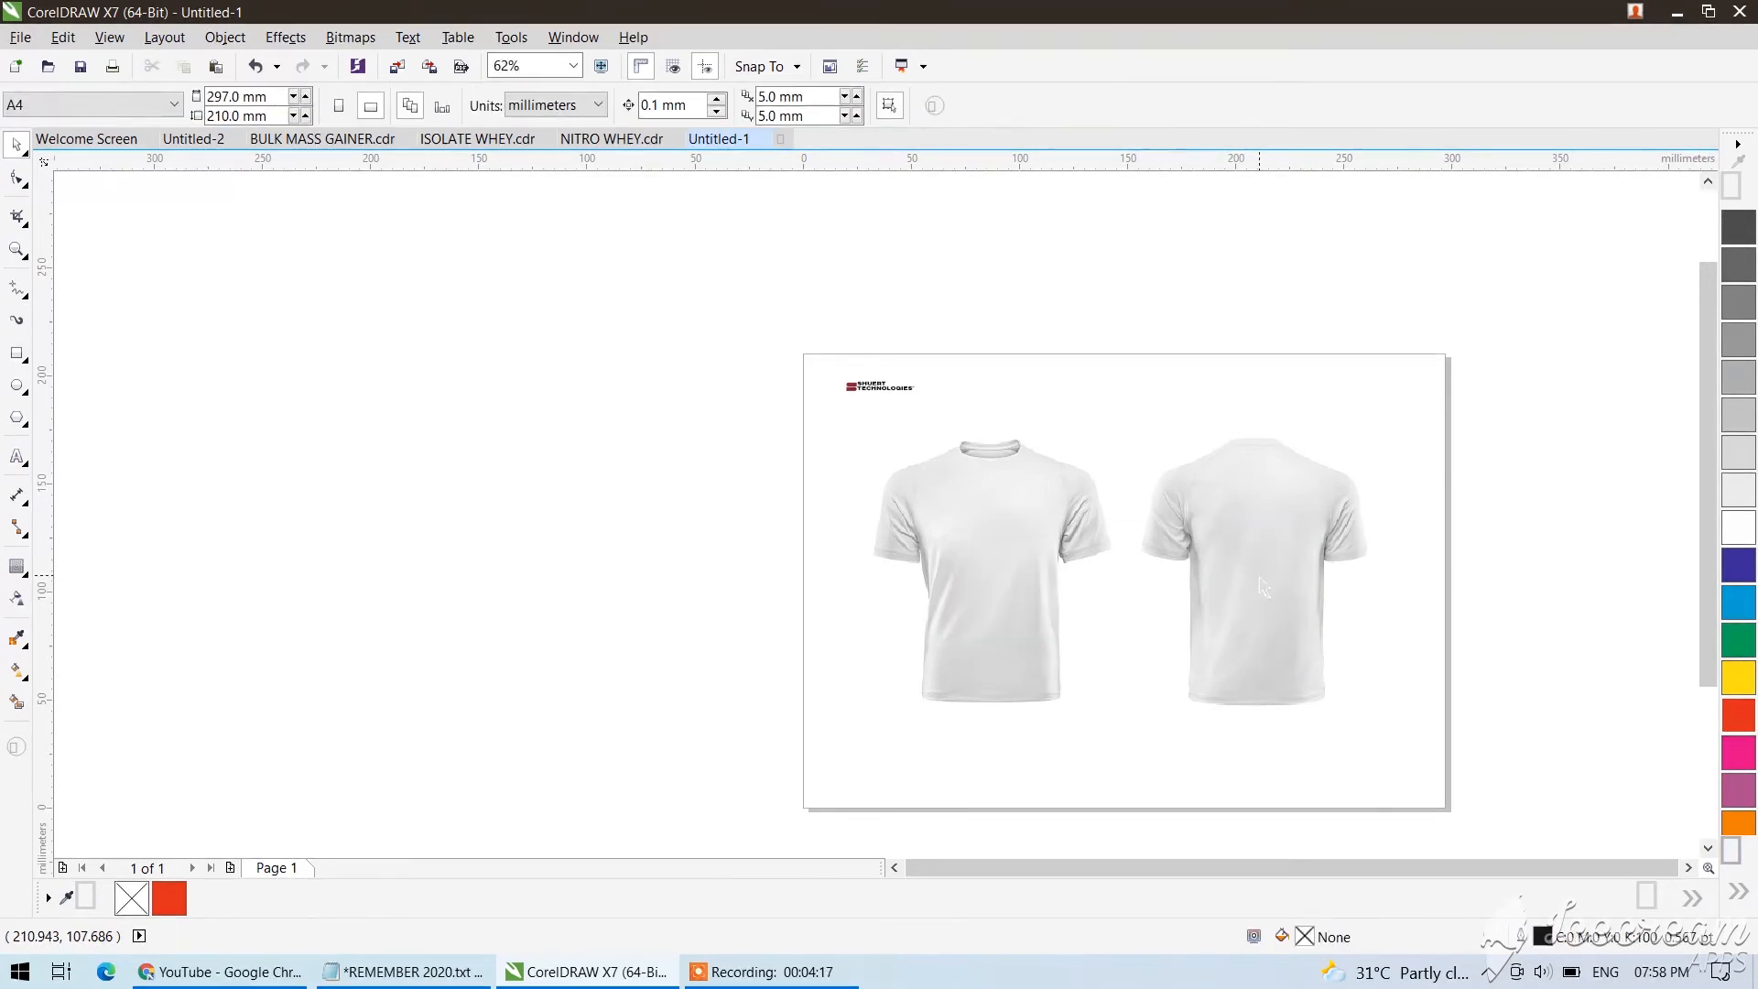
- Place a copy of the Shuert Technologies logo on the front shirt's chest, keeping the original in the page corner
scroll(1080, 391, "up", 2)
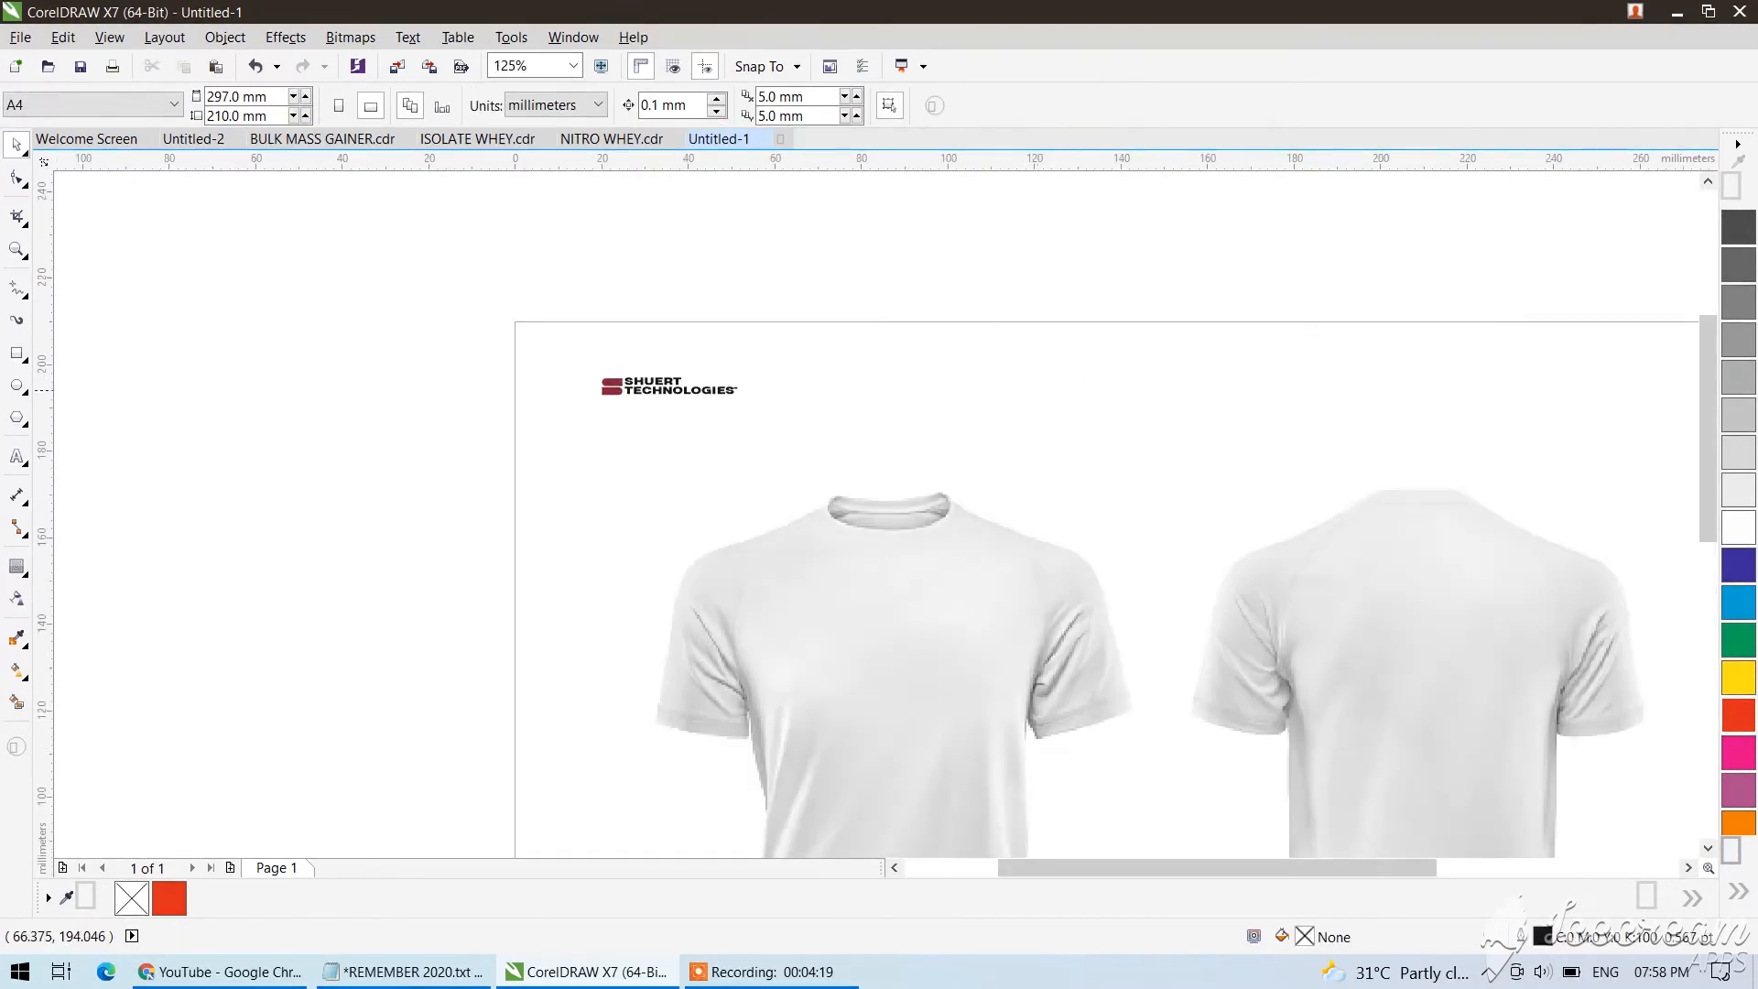
scroll(774, 324, "down", 2)
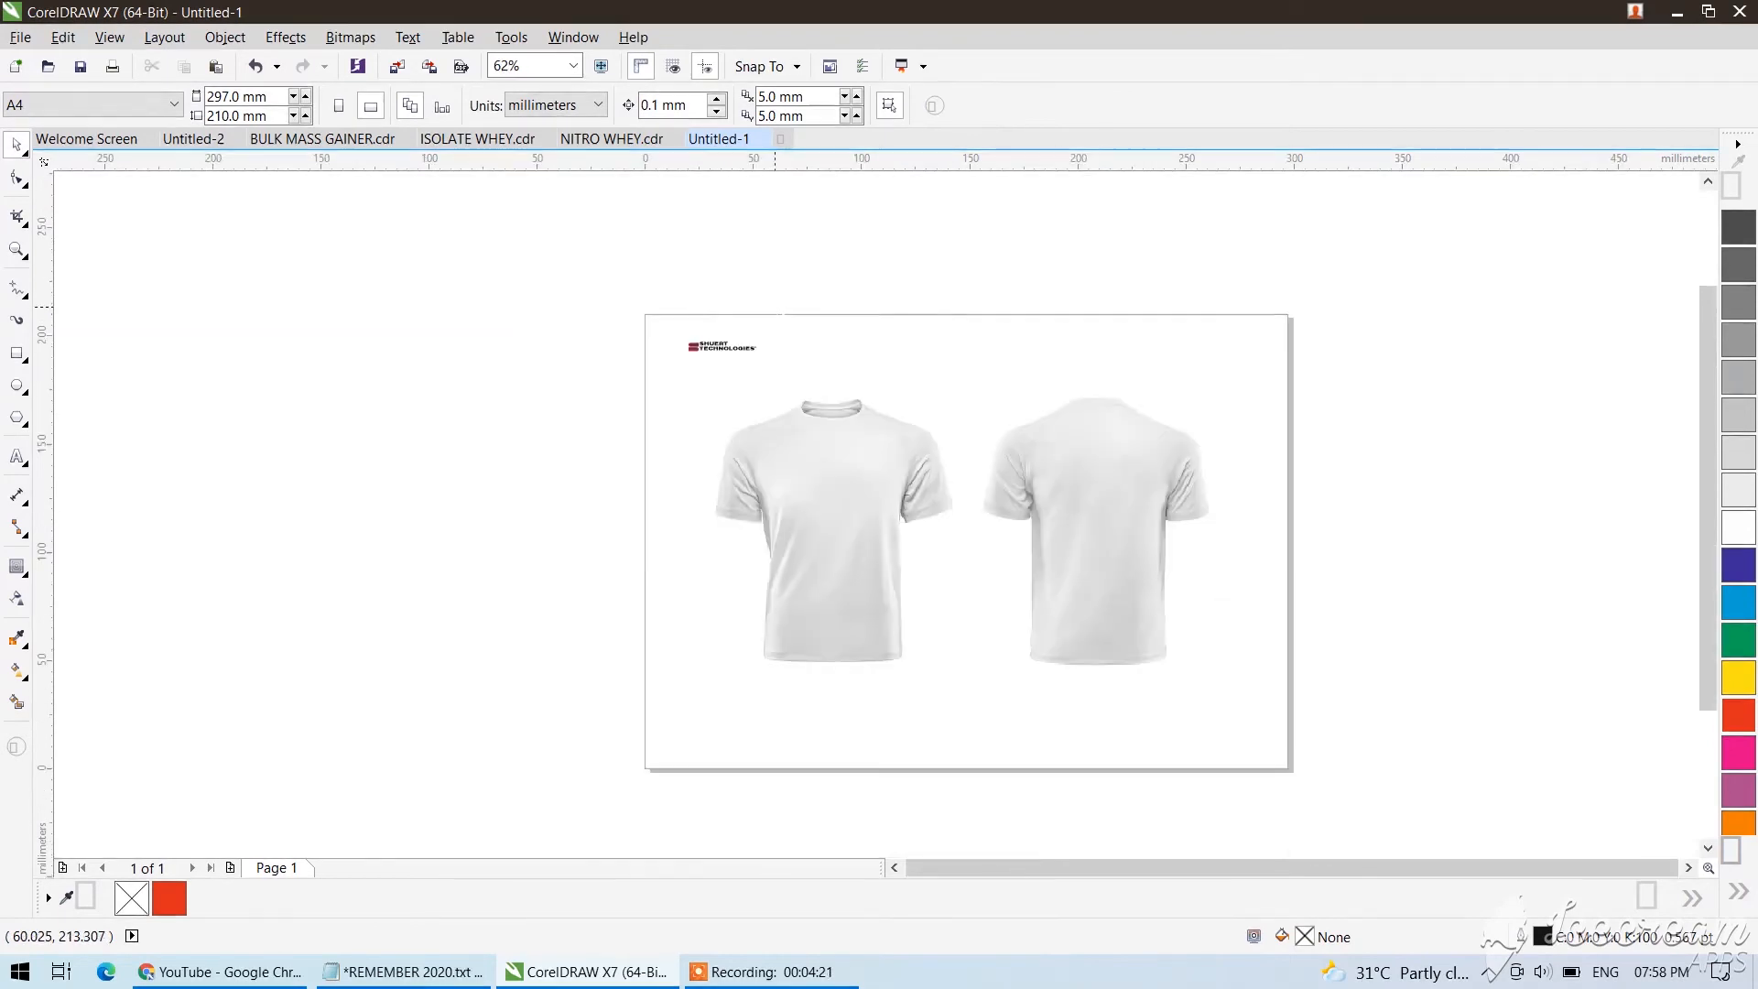
scroll(953, 407, "up", 2)
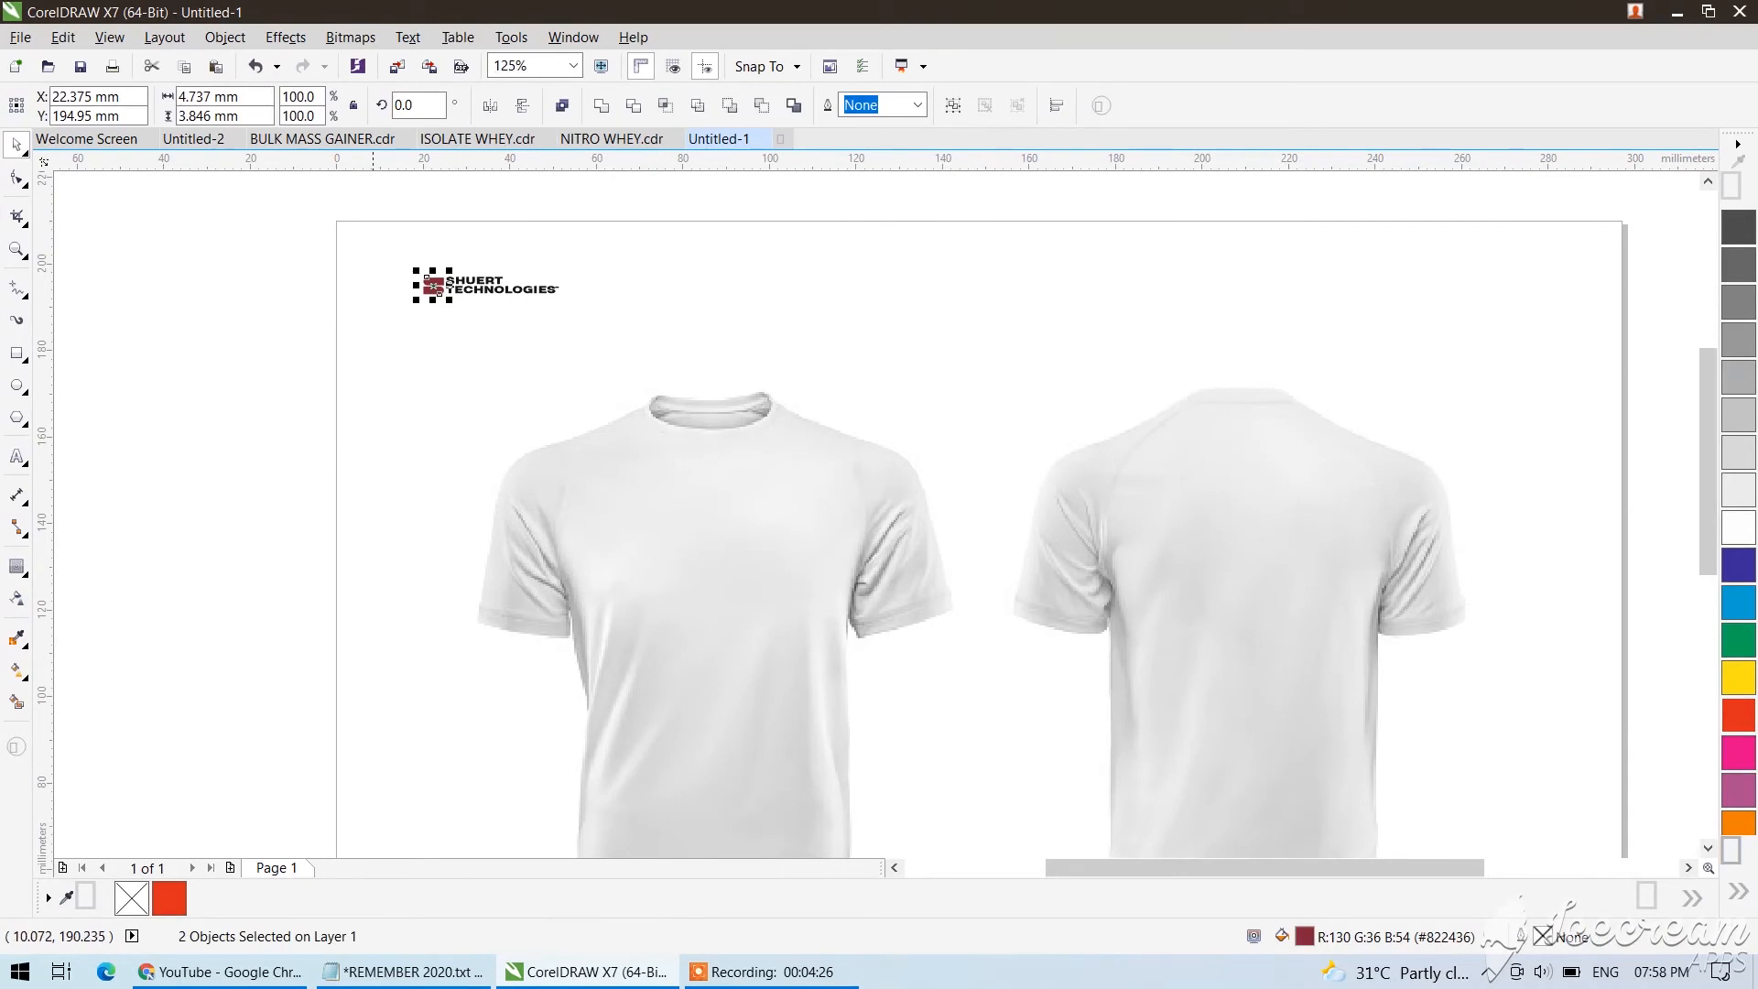
scroll(369, 270, "down", 2)
left_click_drag(343, 245, 535, 405)
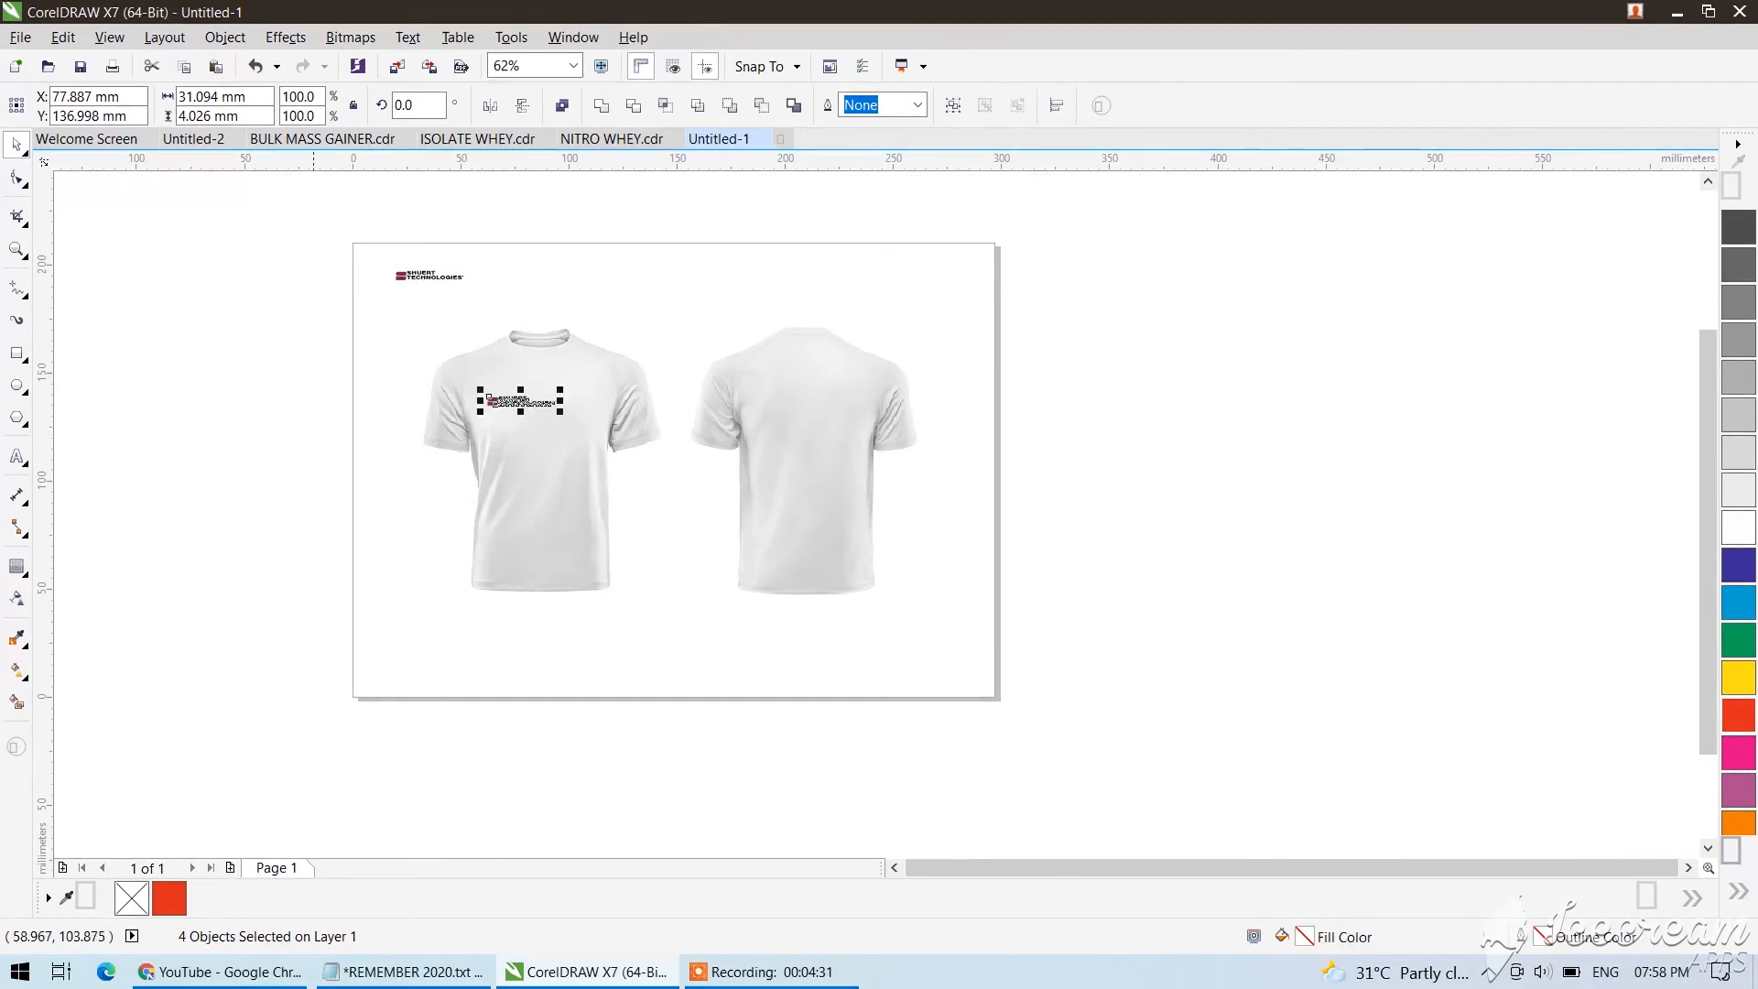
left_click(414, 422)
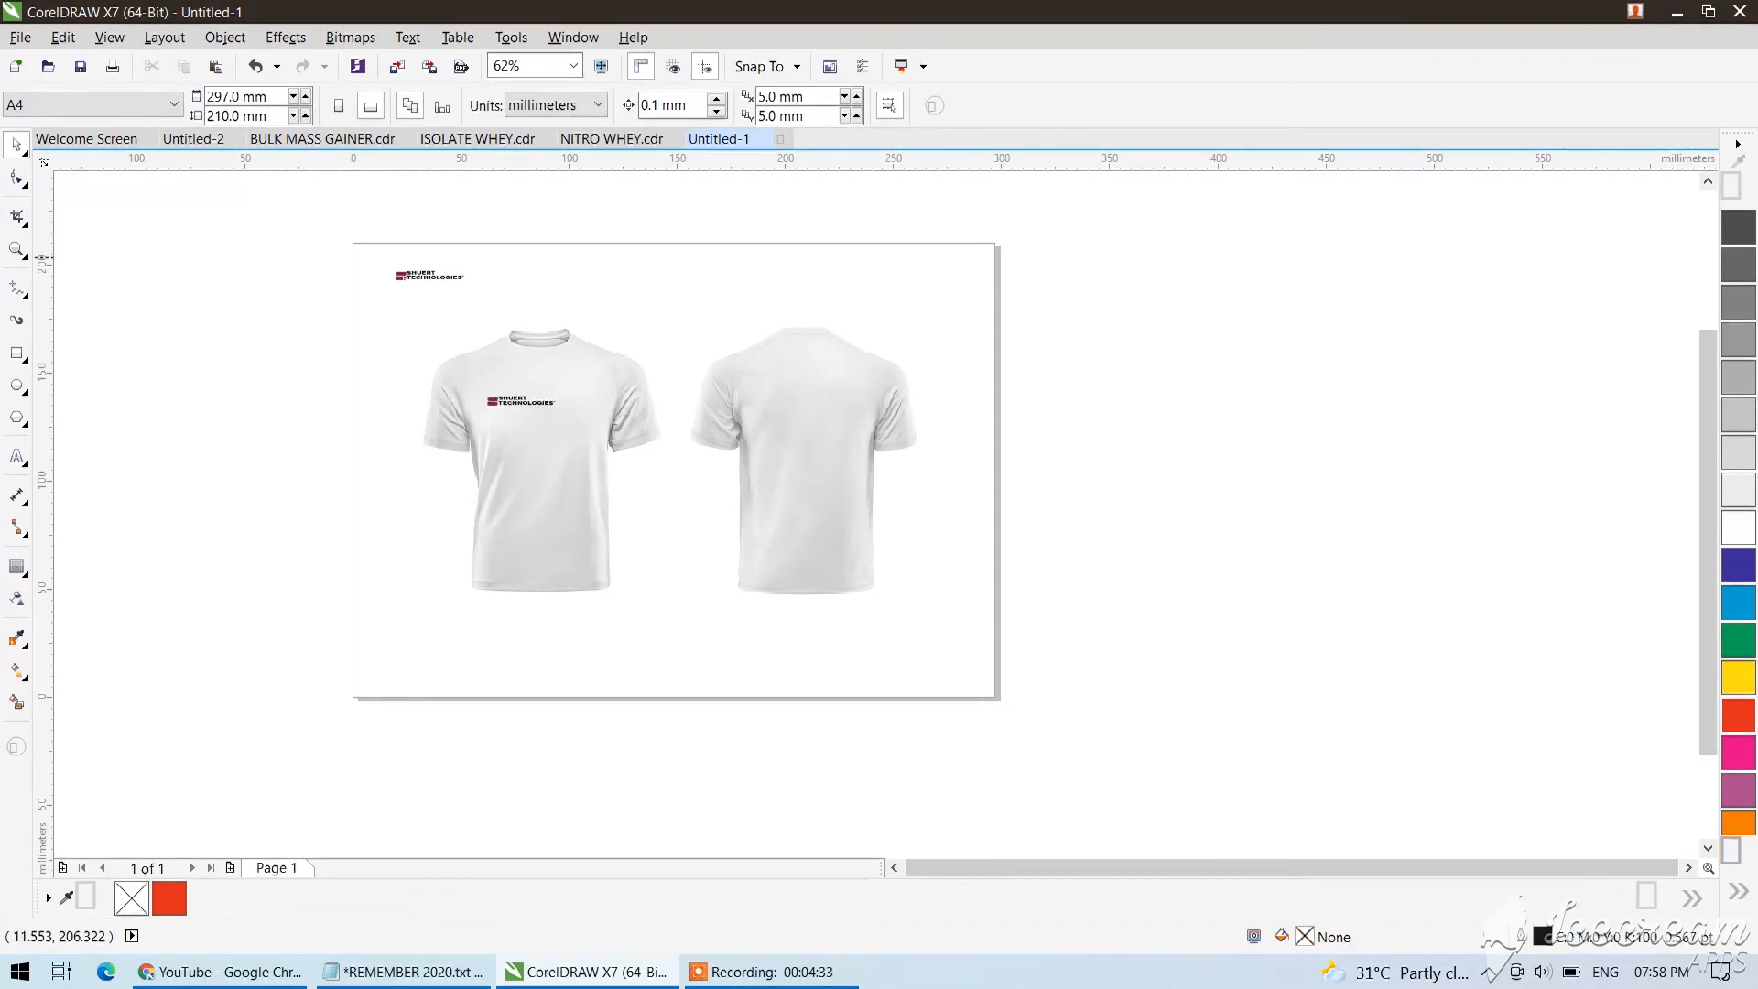
- Place an enlarged copy of the logo's two-bar symbol below the chest logo, overlapping the front shirt's side edge
scroll(355, 369, "up", 4)
left_click_drag(86, 255, 534, 457)
scroll(522, 288, "down", 2)
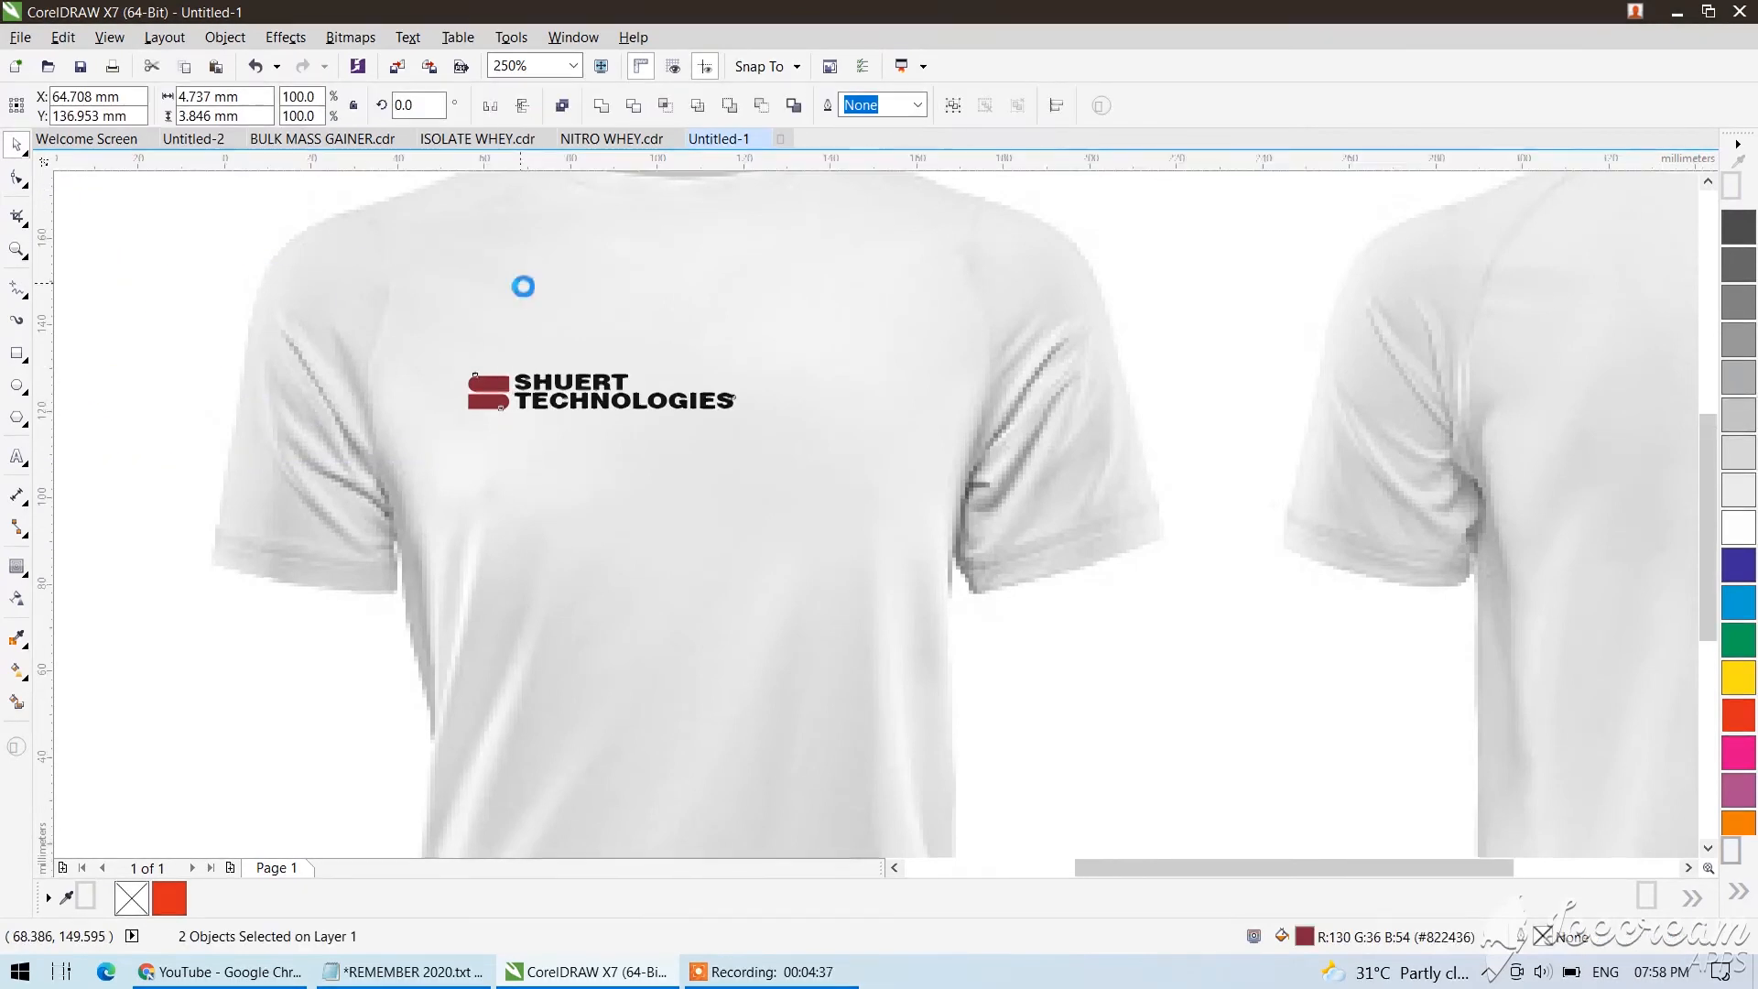
left_click_drag(521, 352, 756, 537)
left_click_drag(678, 381, 562, 511)
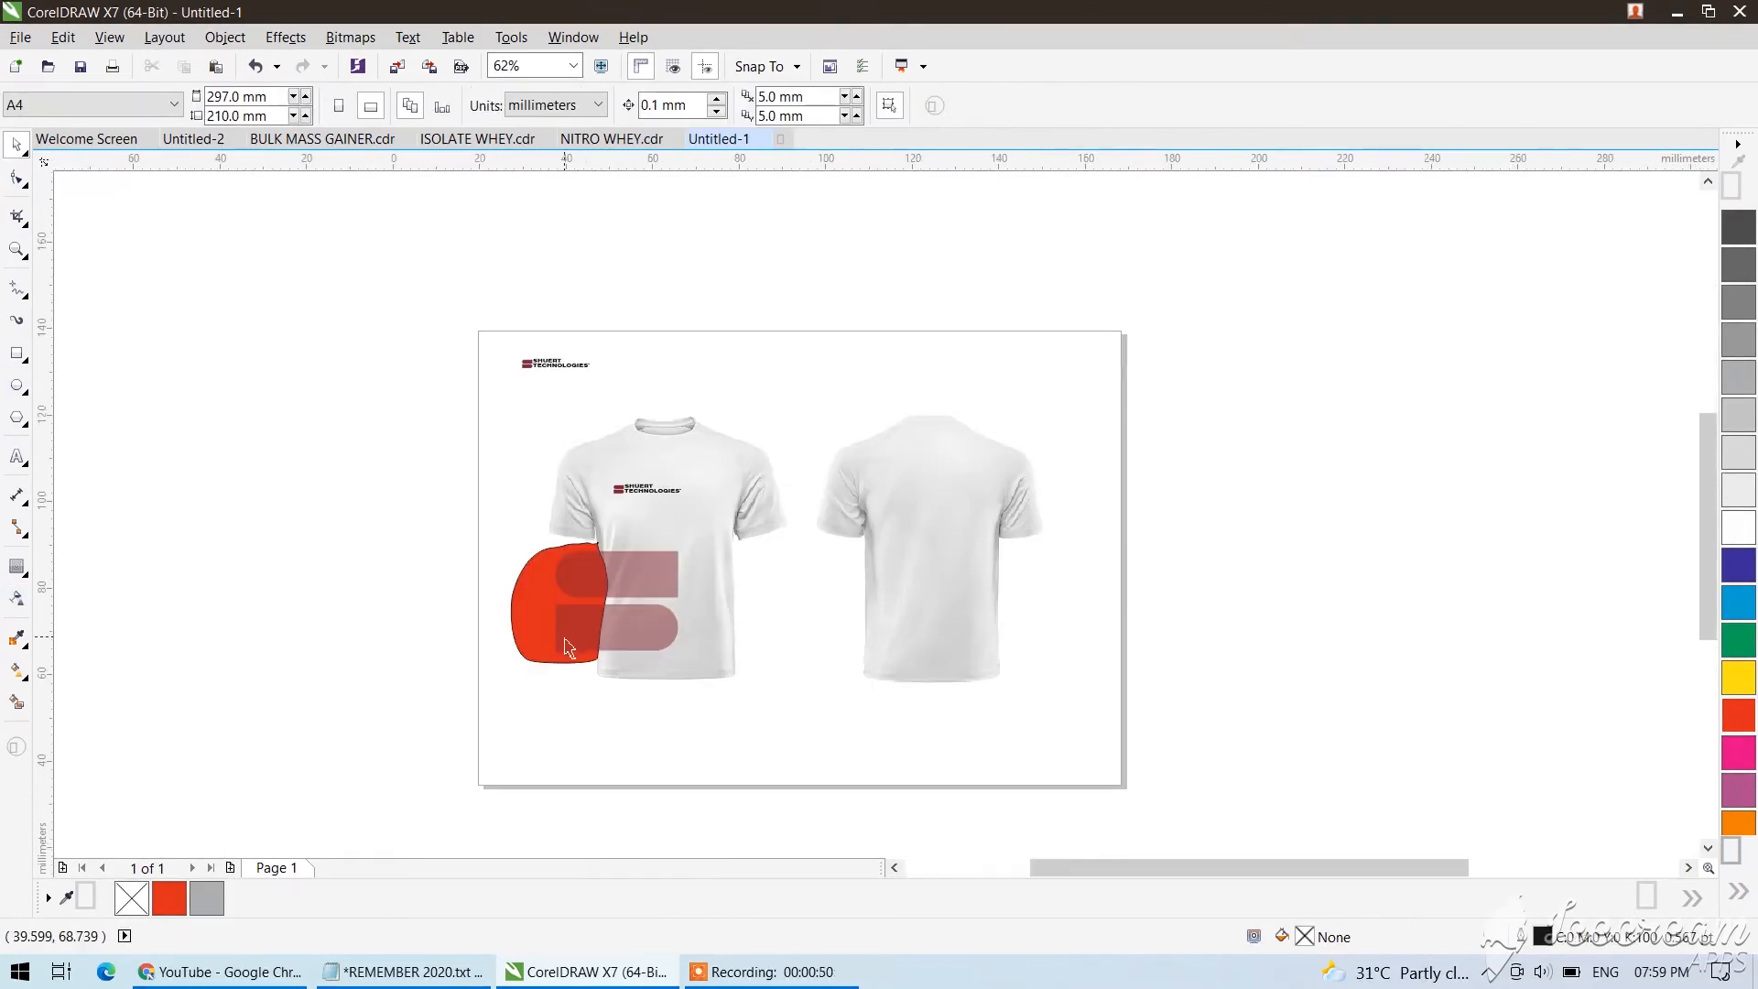
- Bring the red closed curve beside the front shirt to the front and fill it with blue (C100 M100 Y0 K0)
scroll(568, 629, "up", 2)
key("shift+Page_Up")
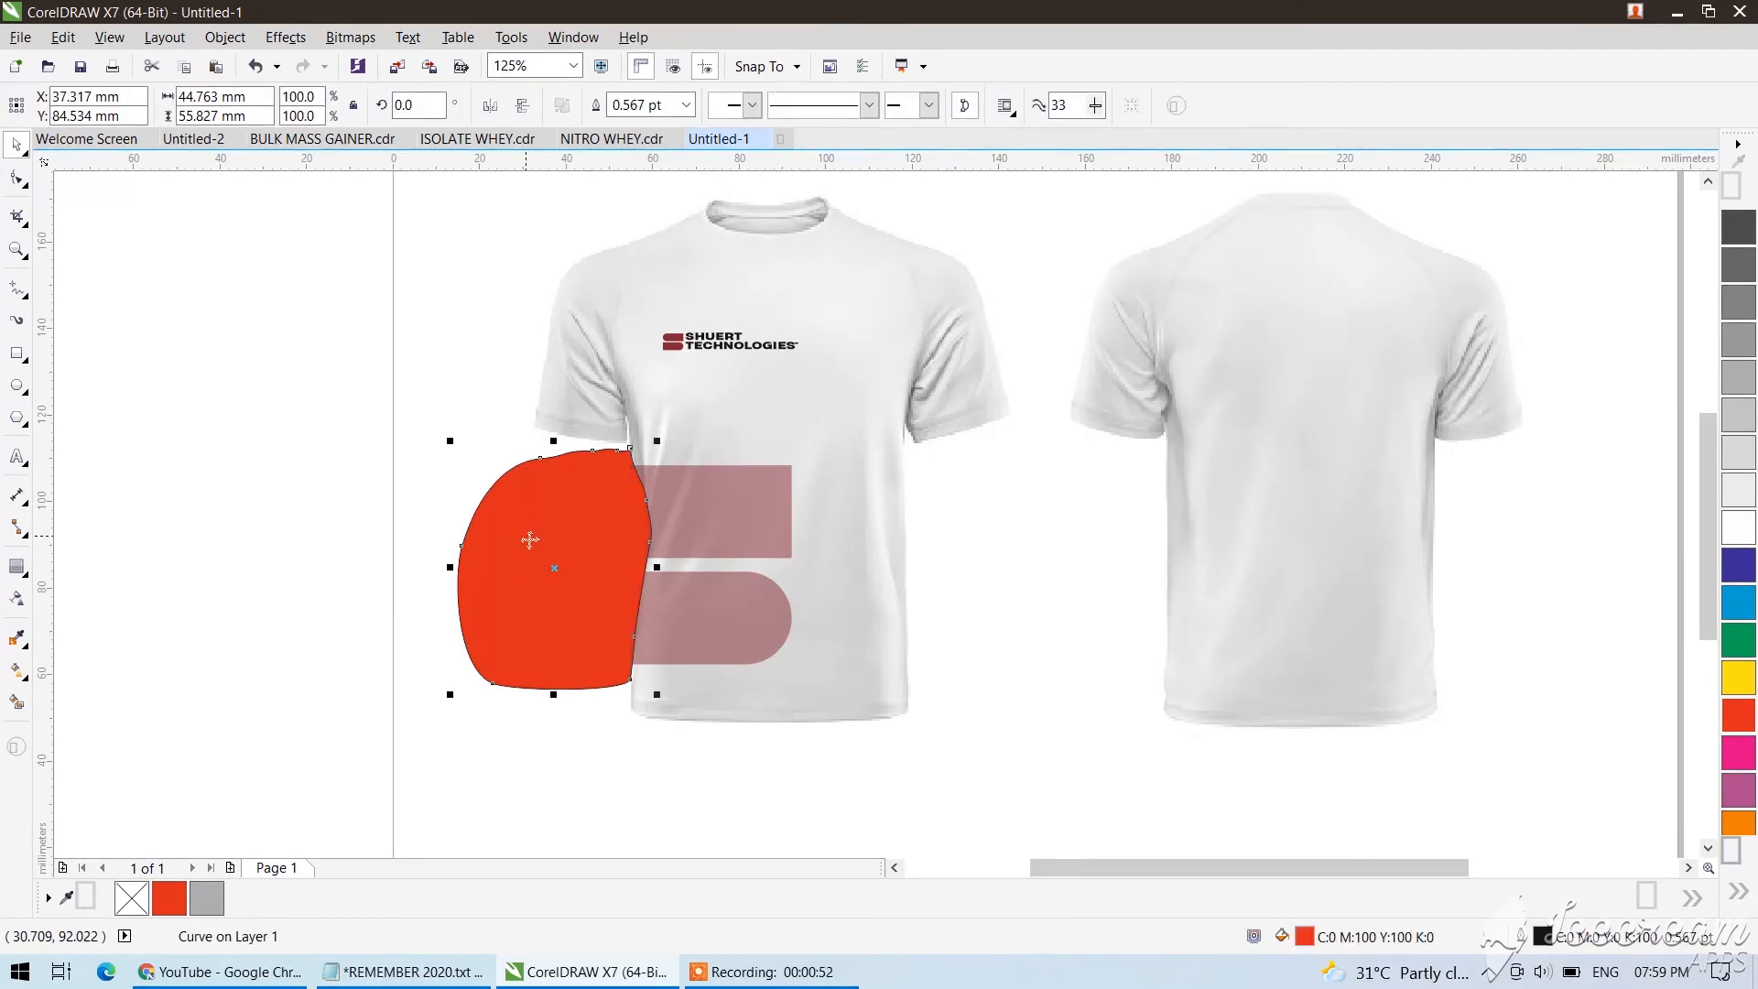
left_click(1738, 565)
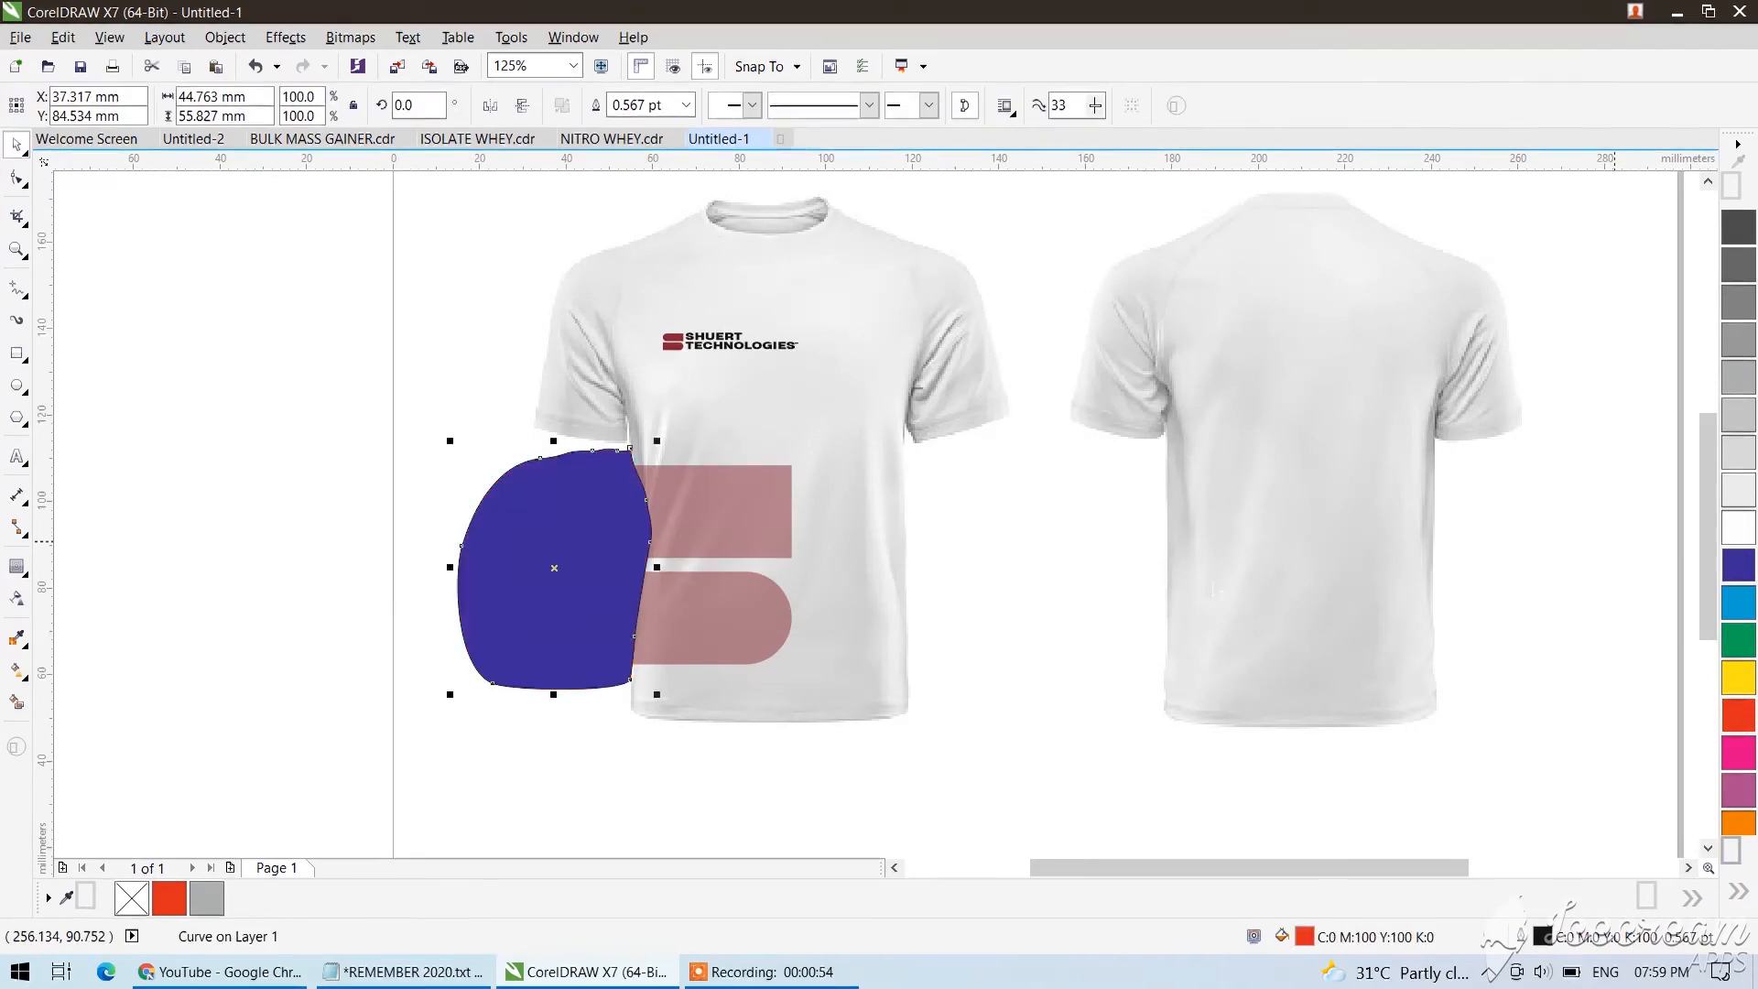
- Trim both bars of the enlarged symbol with the blue curve and move the curve off the shirt
left_click(742, 504, "shift")
left_click(734, 618, "shift")
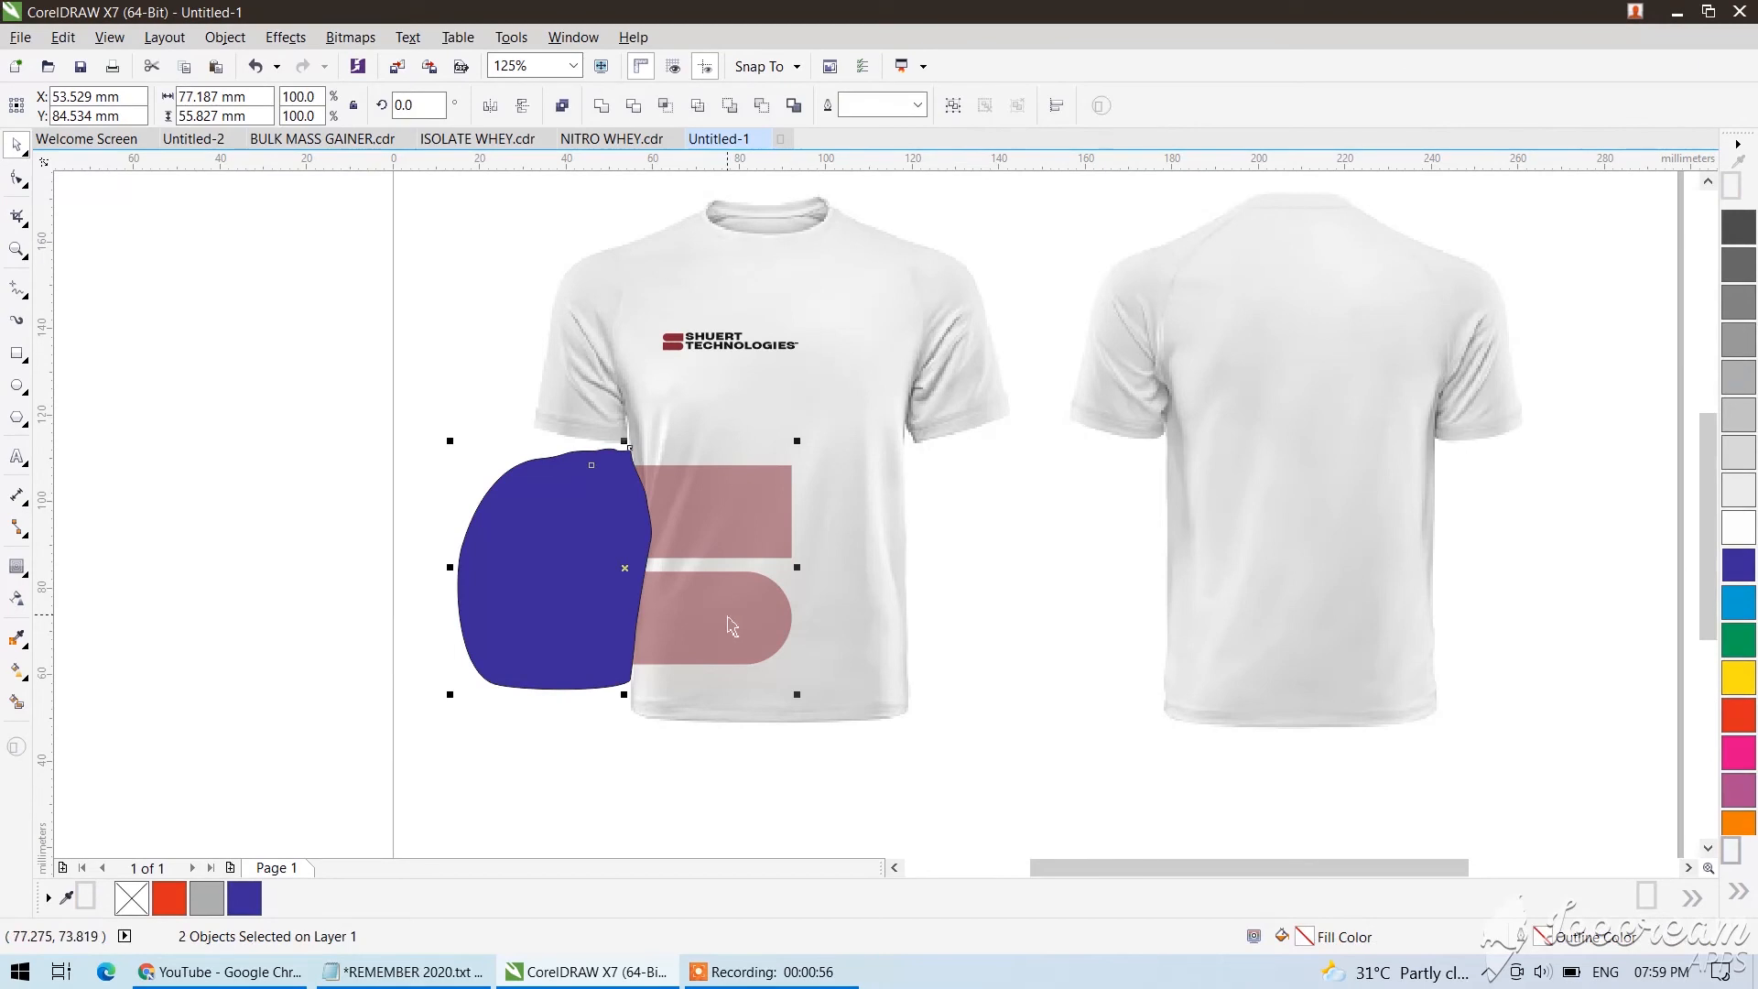
left_click(632, 105)
left_click_drag(532, 548, 263, 508)
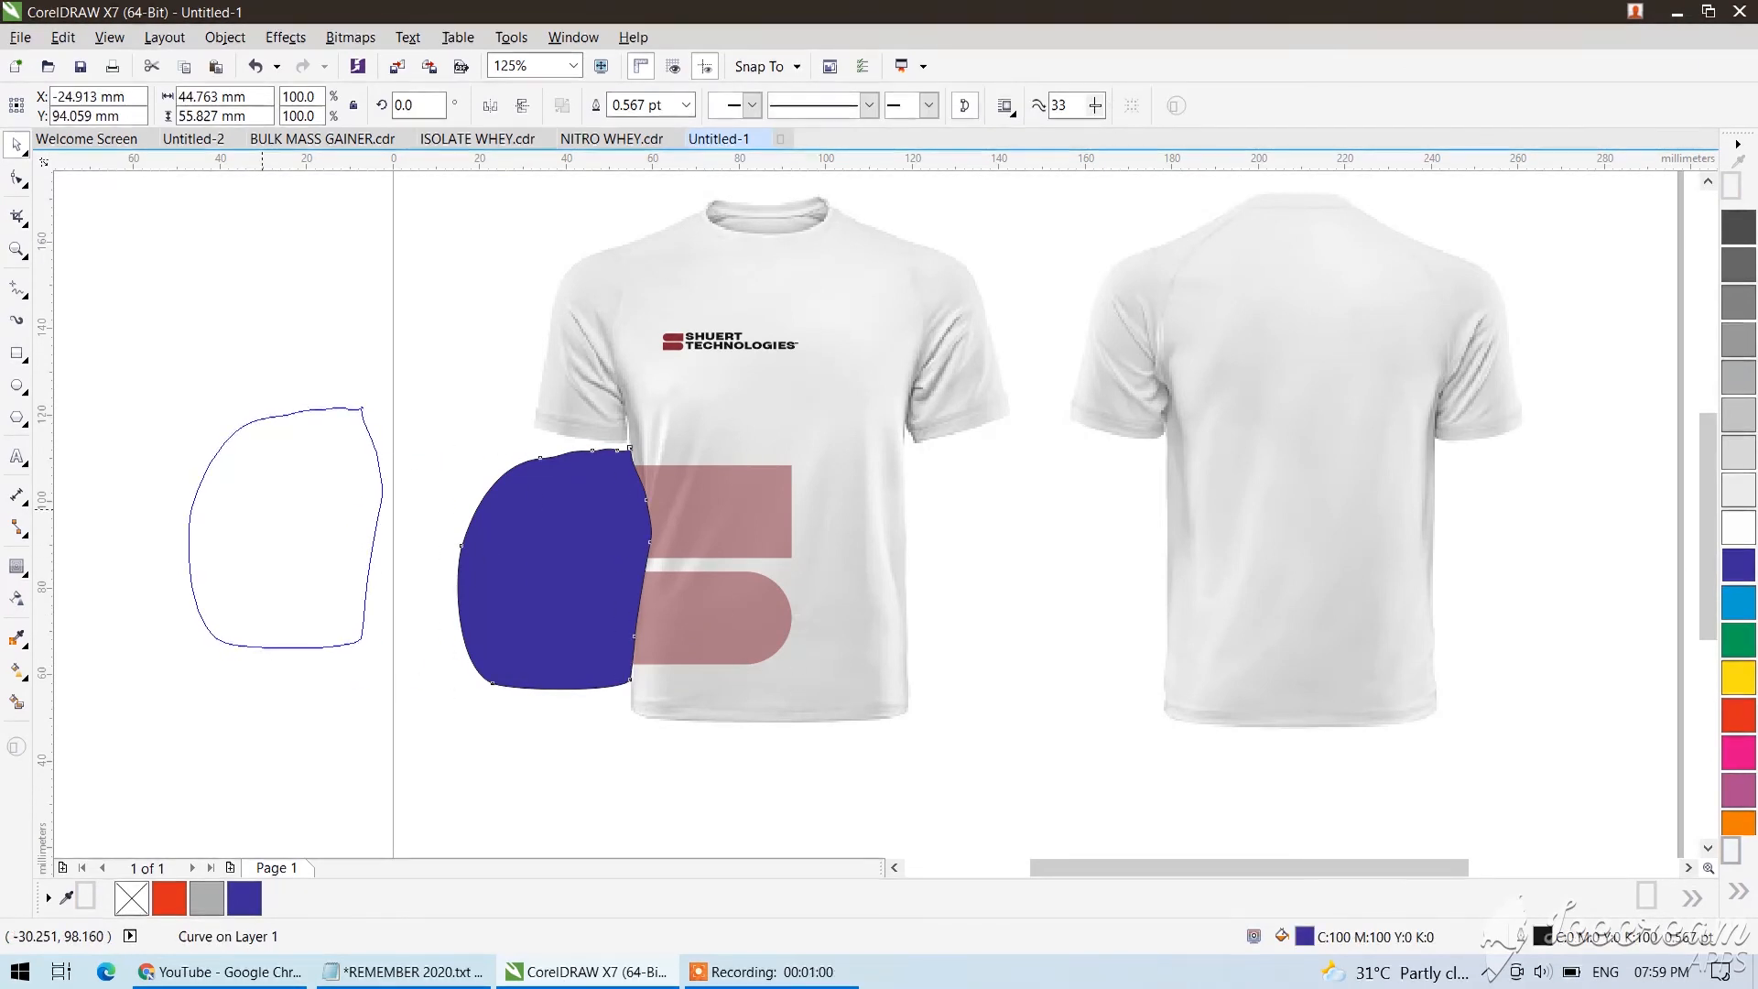
key("ctrl+z")
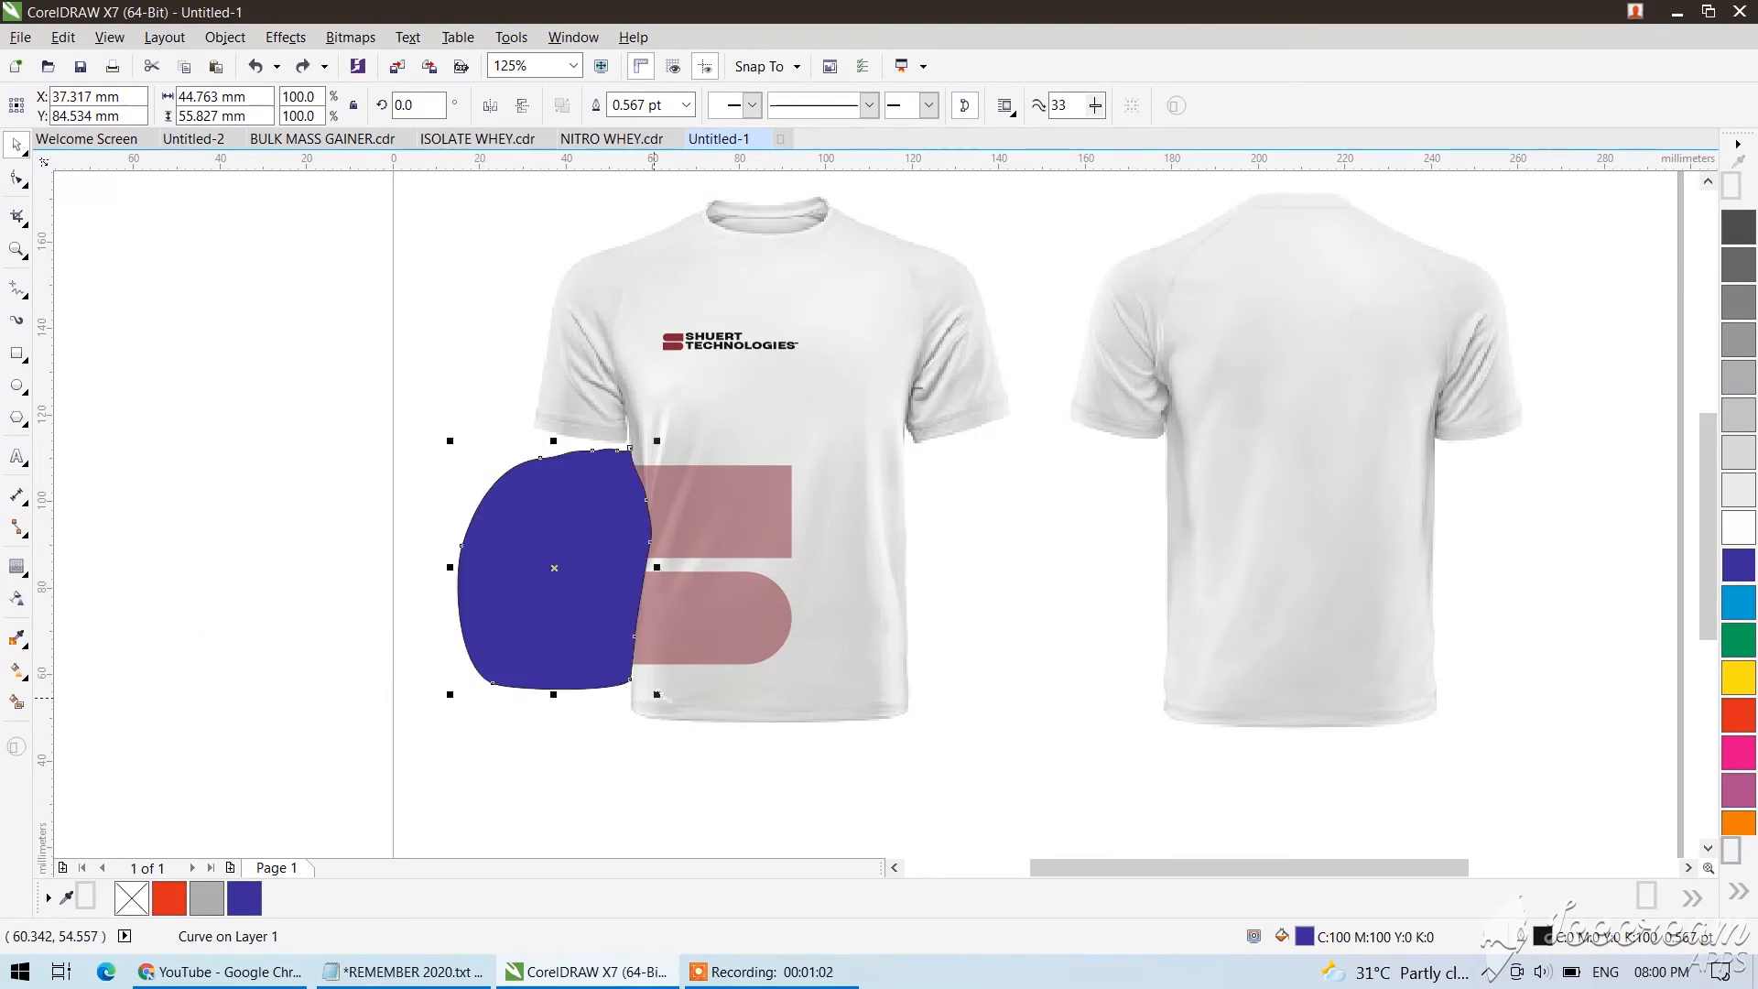
left_click(756, 518, "shift")
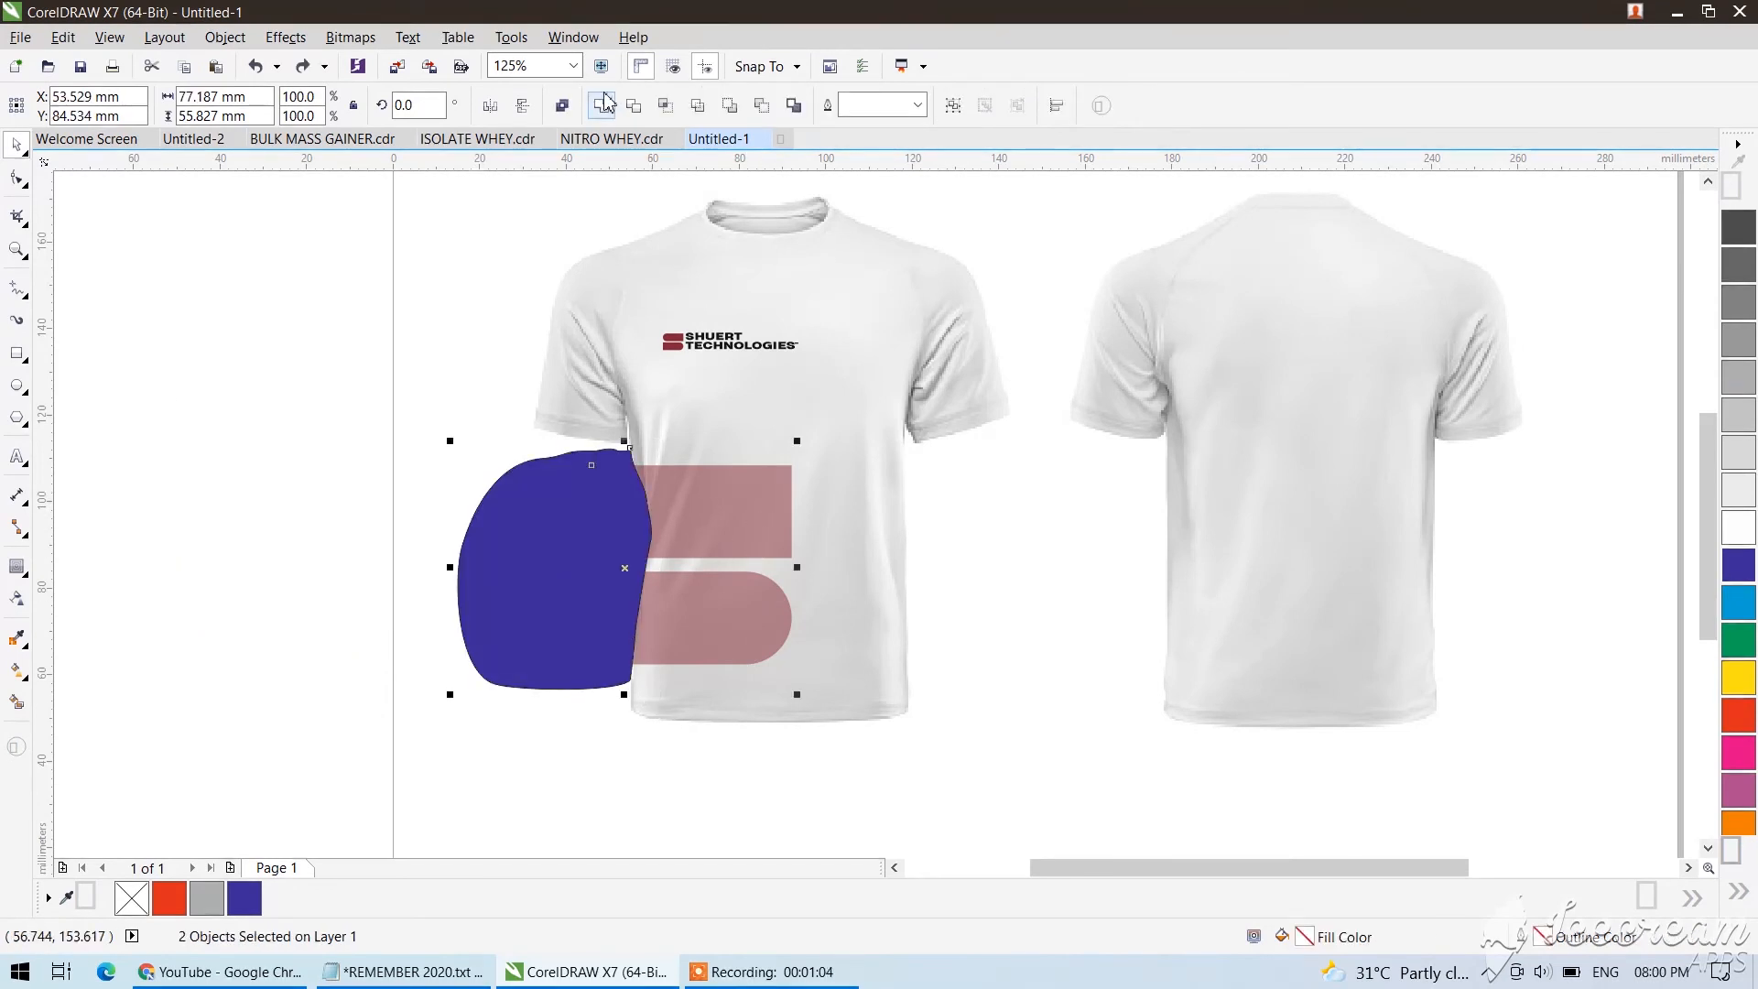
left_click(588, 639)
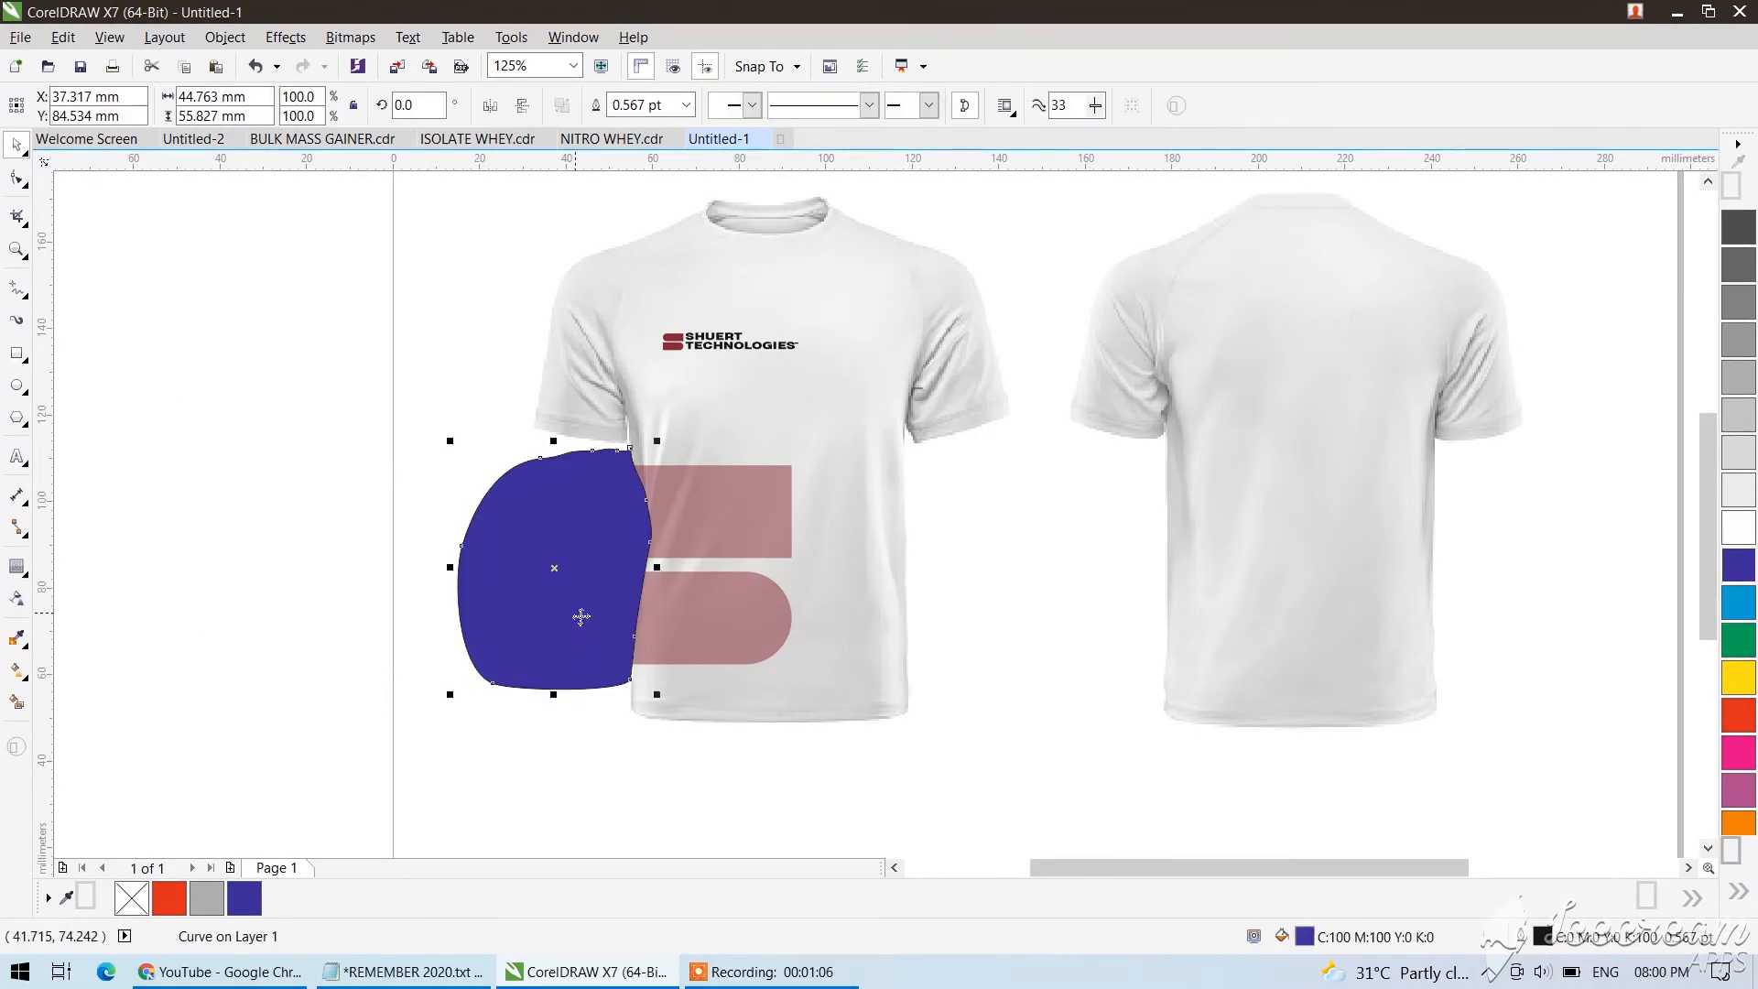
left_click_drag(599, 585, 400, 585)
- Remove the transparency from both trimmed symbol bars on the front shirt
left_click(705, 523)
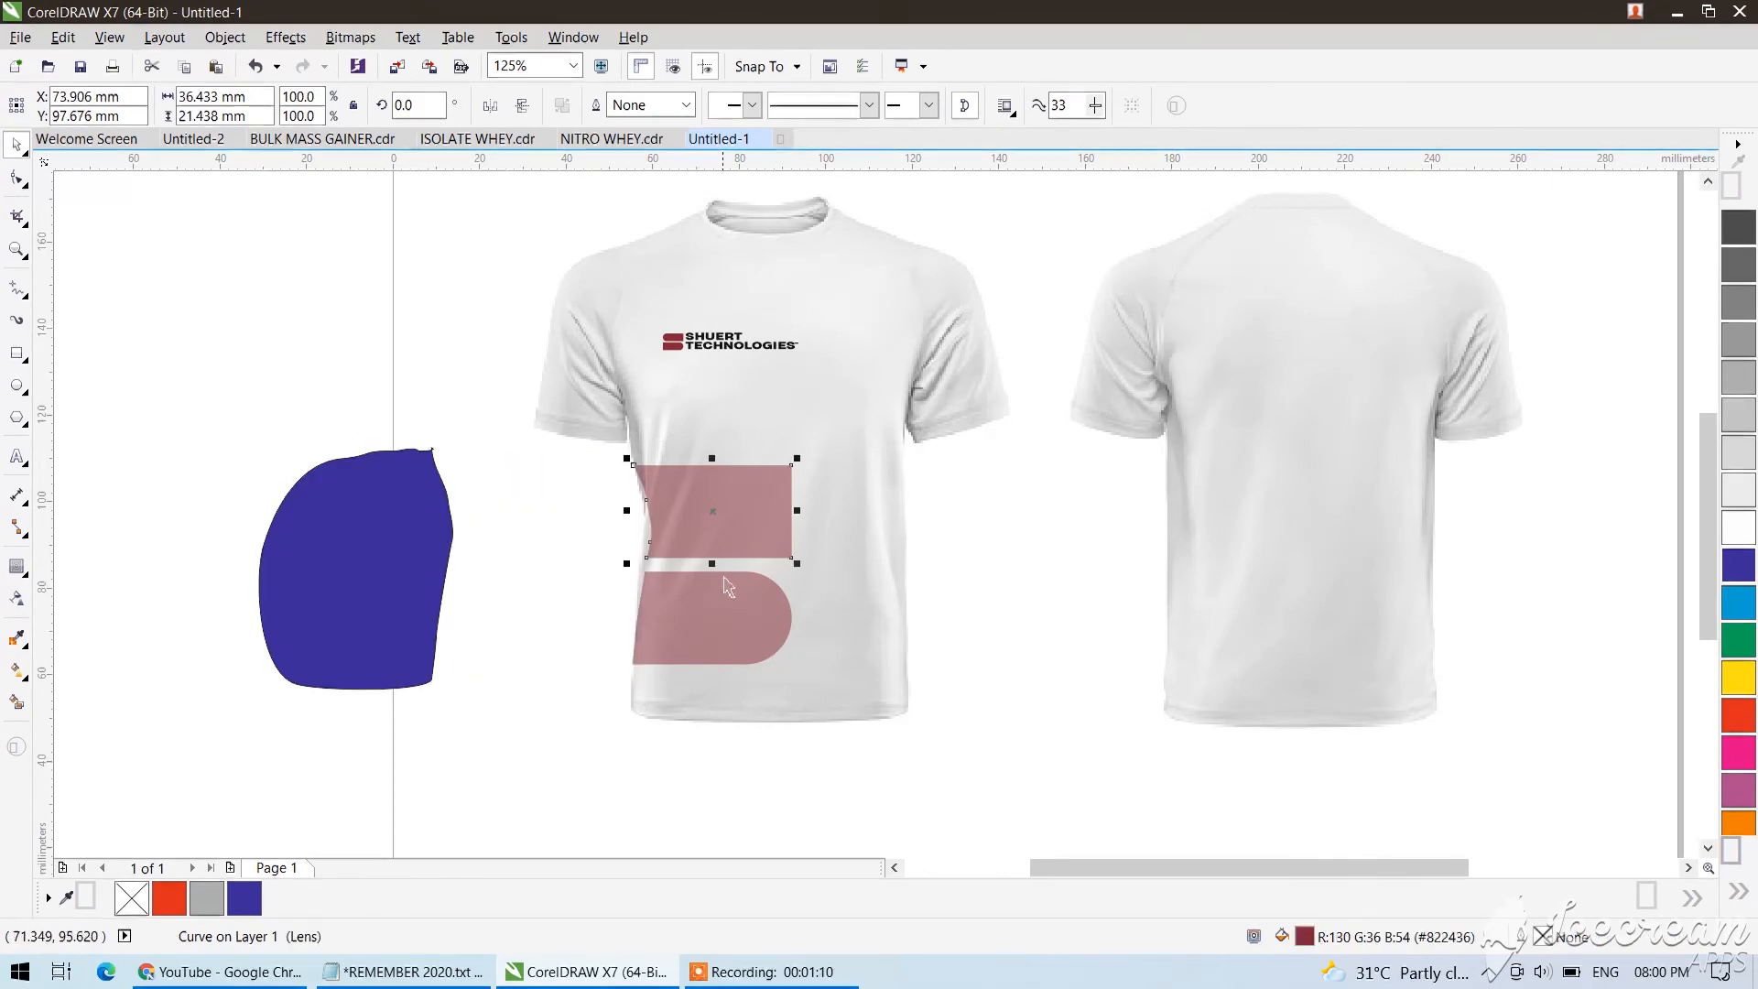
left_click(708, 646, "shift")
left_click(16, 597)
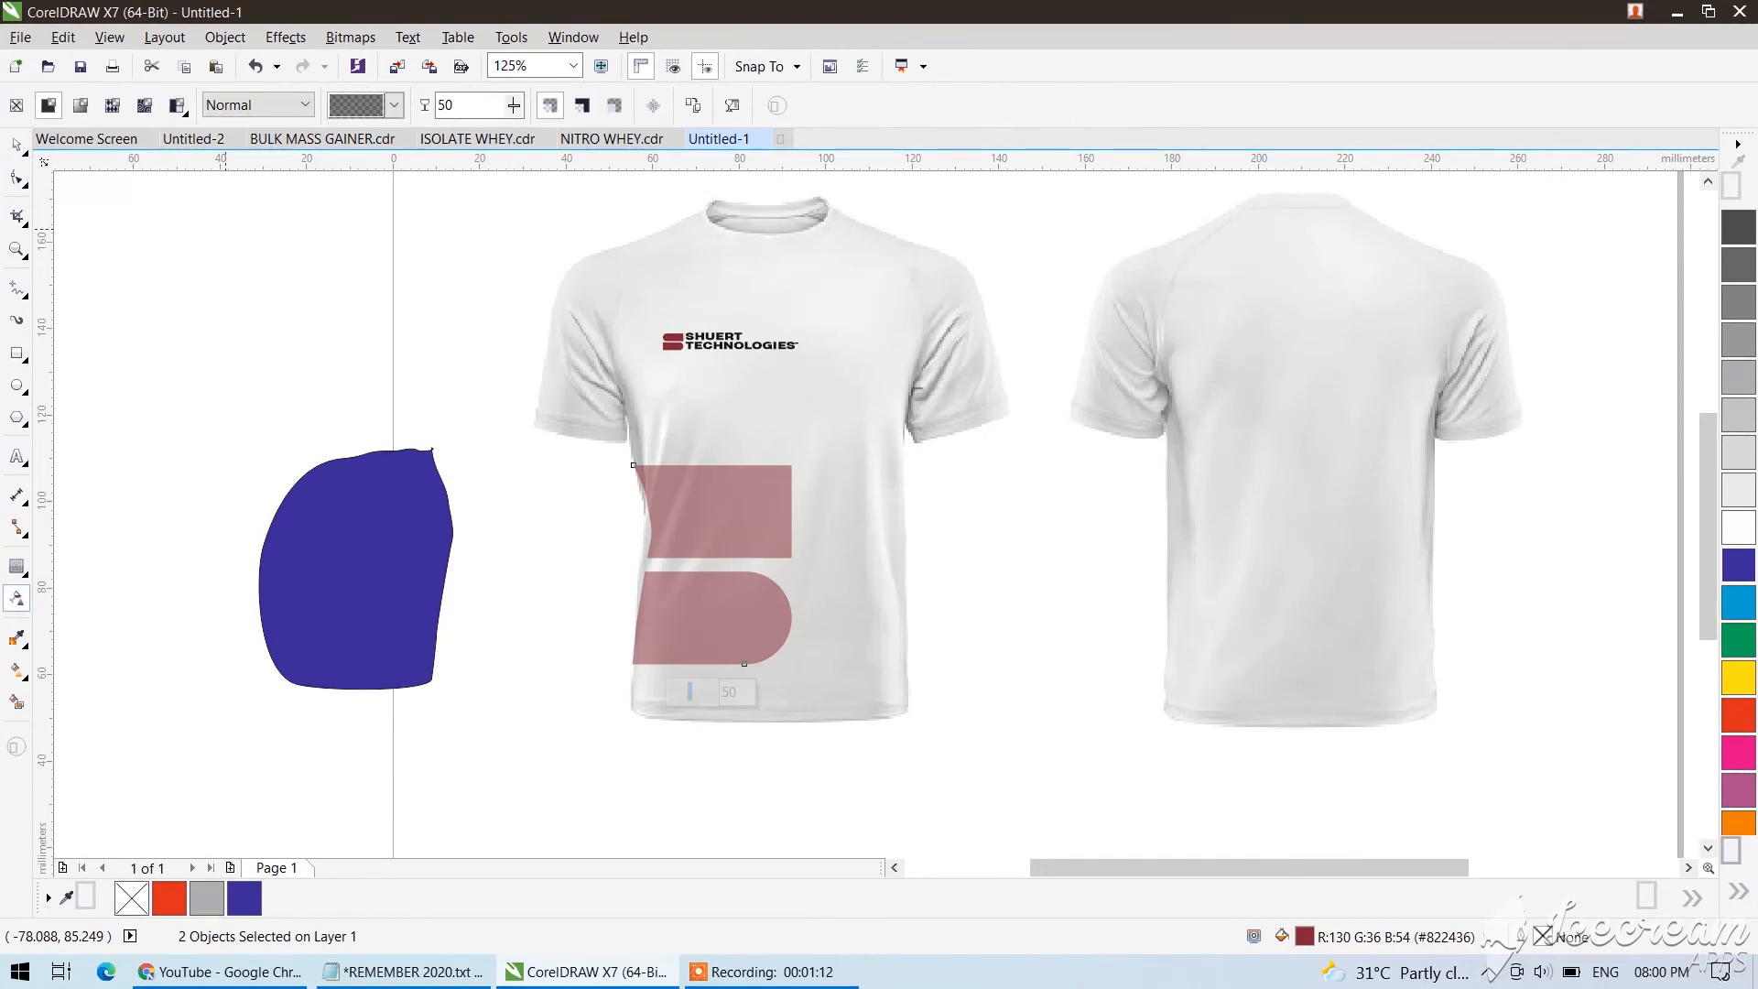
left_click(16, 107)
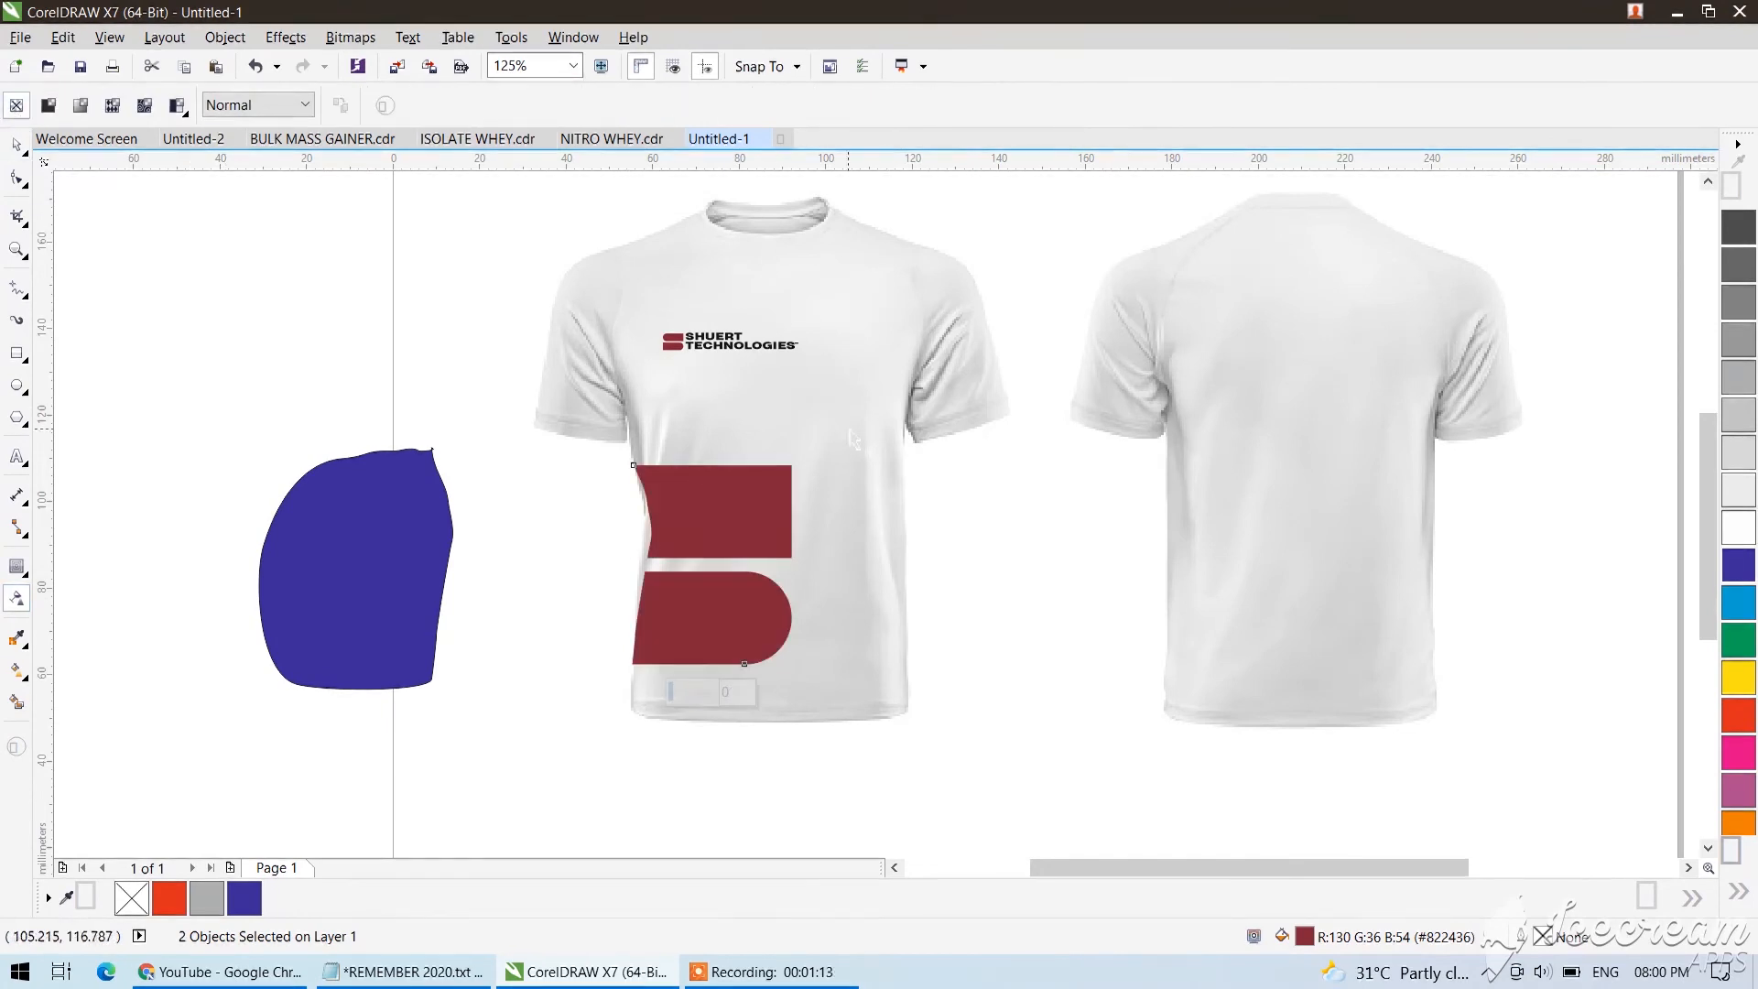
- Adjust the nodes on the trimmed side of both bars to fit the front shirt's side edge more closely
left_click(17, 180)
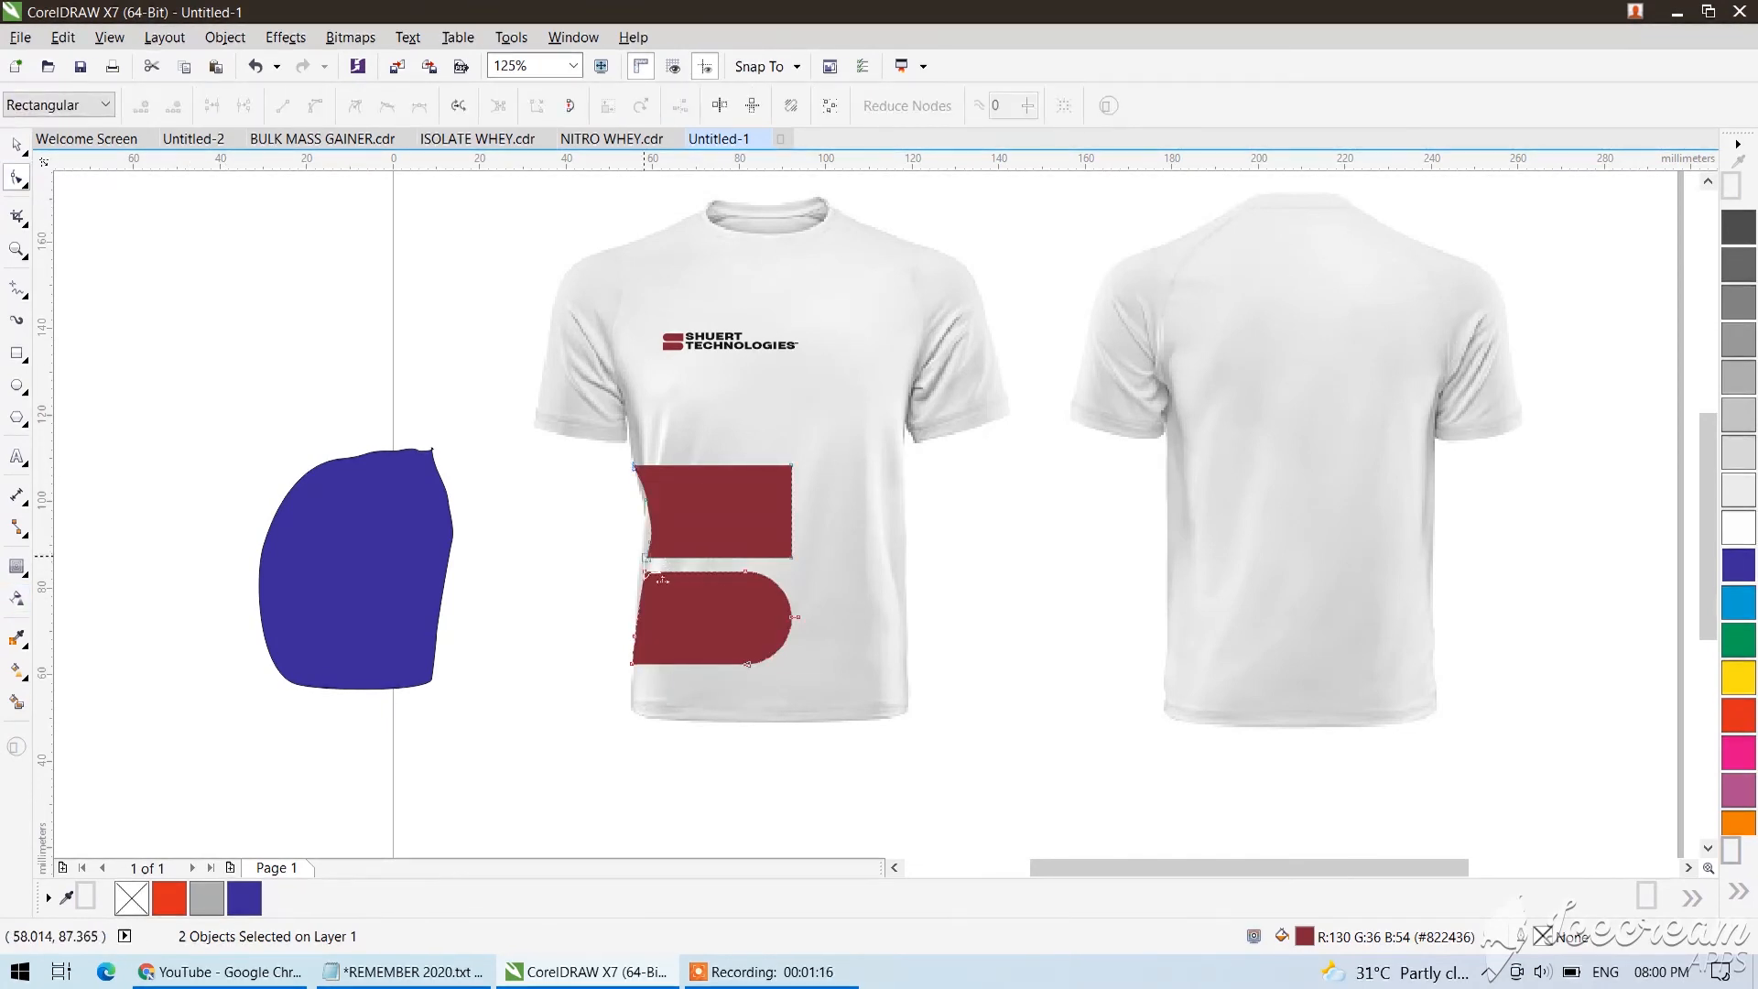
left_click_drag(649, 558, 643, 558)
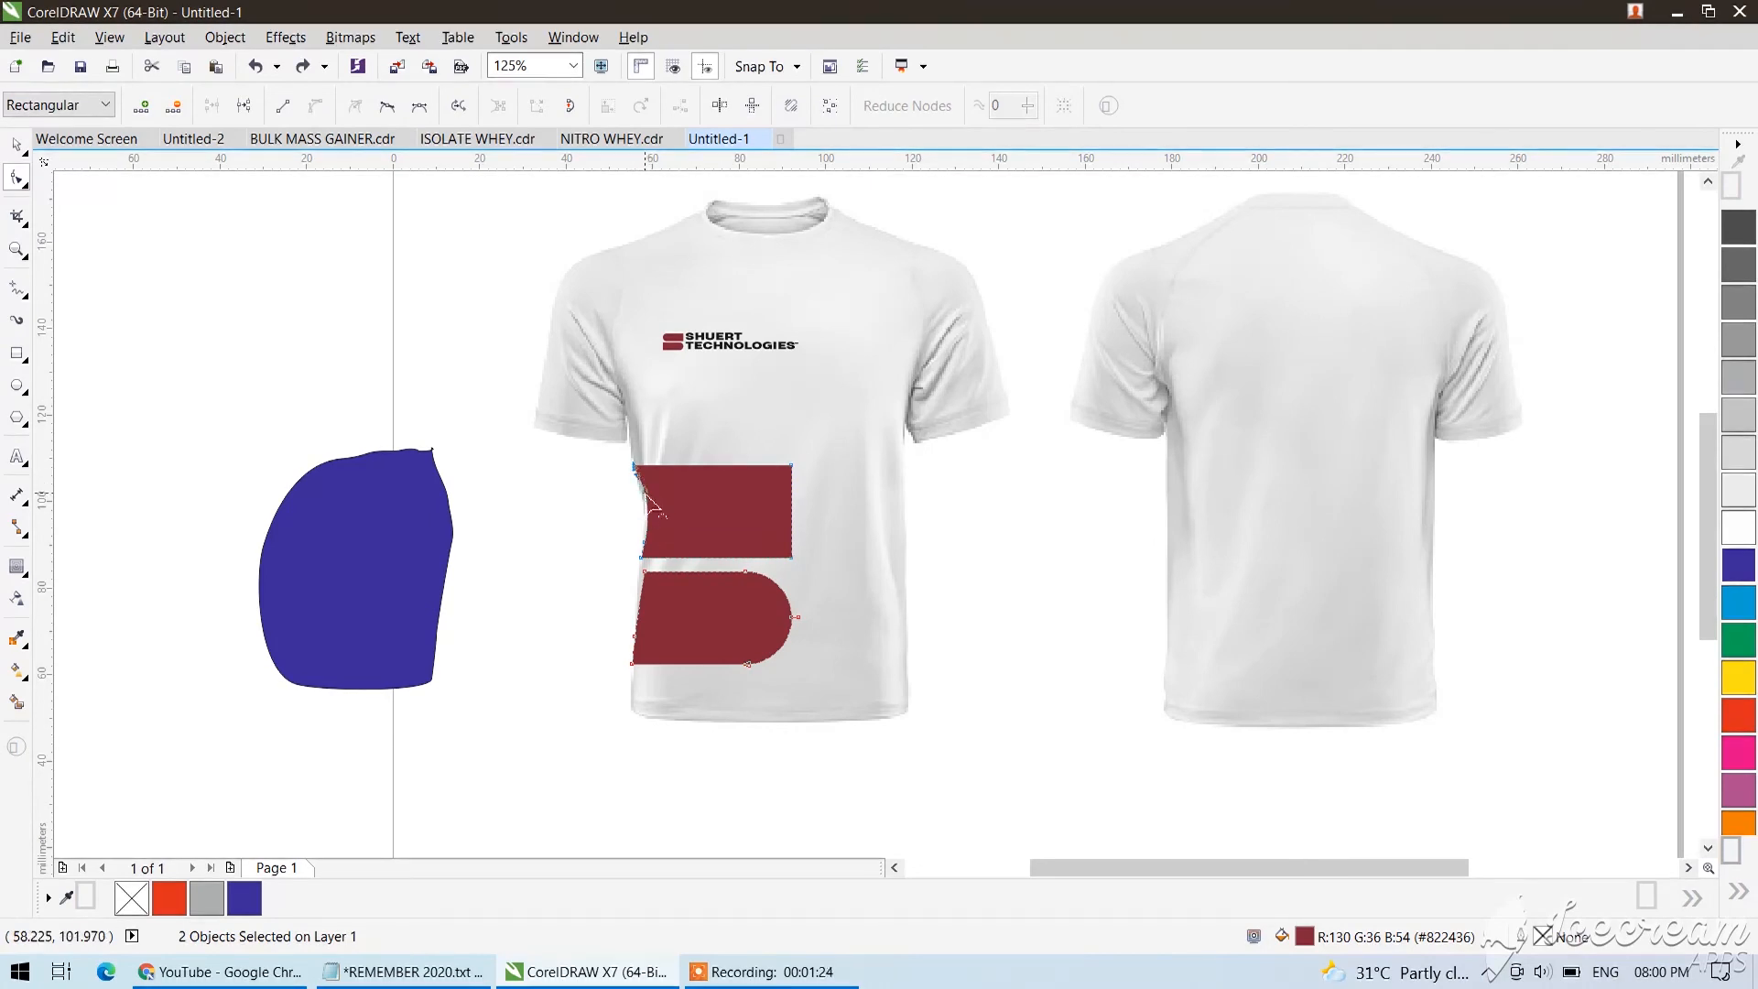
left_click_drag(645, 492, 636, 496)
key("ctrl+z")
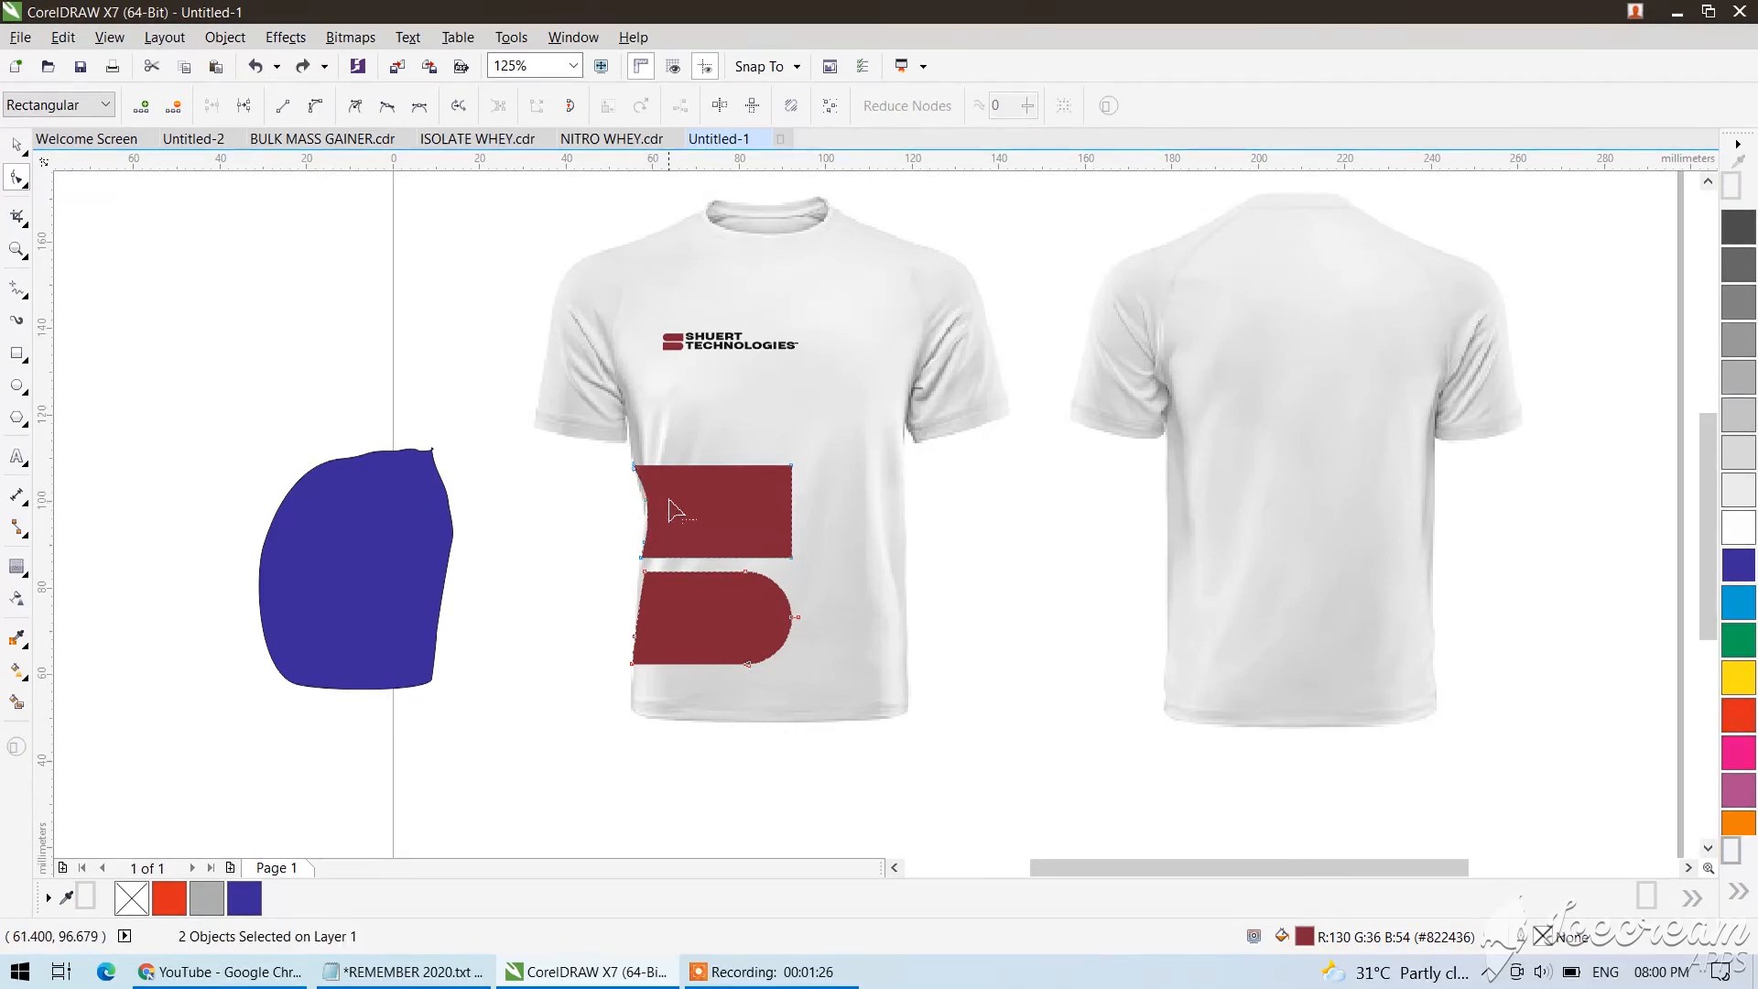
scroll(646, 499, "up", 2)
left_click(662, 522)
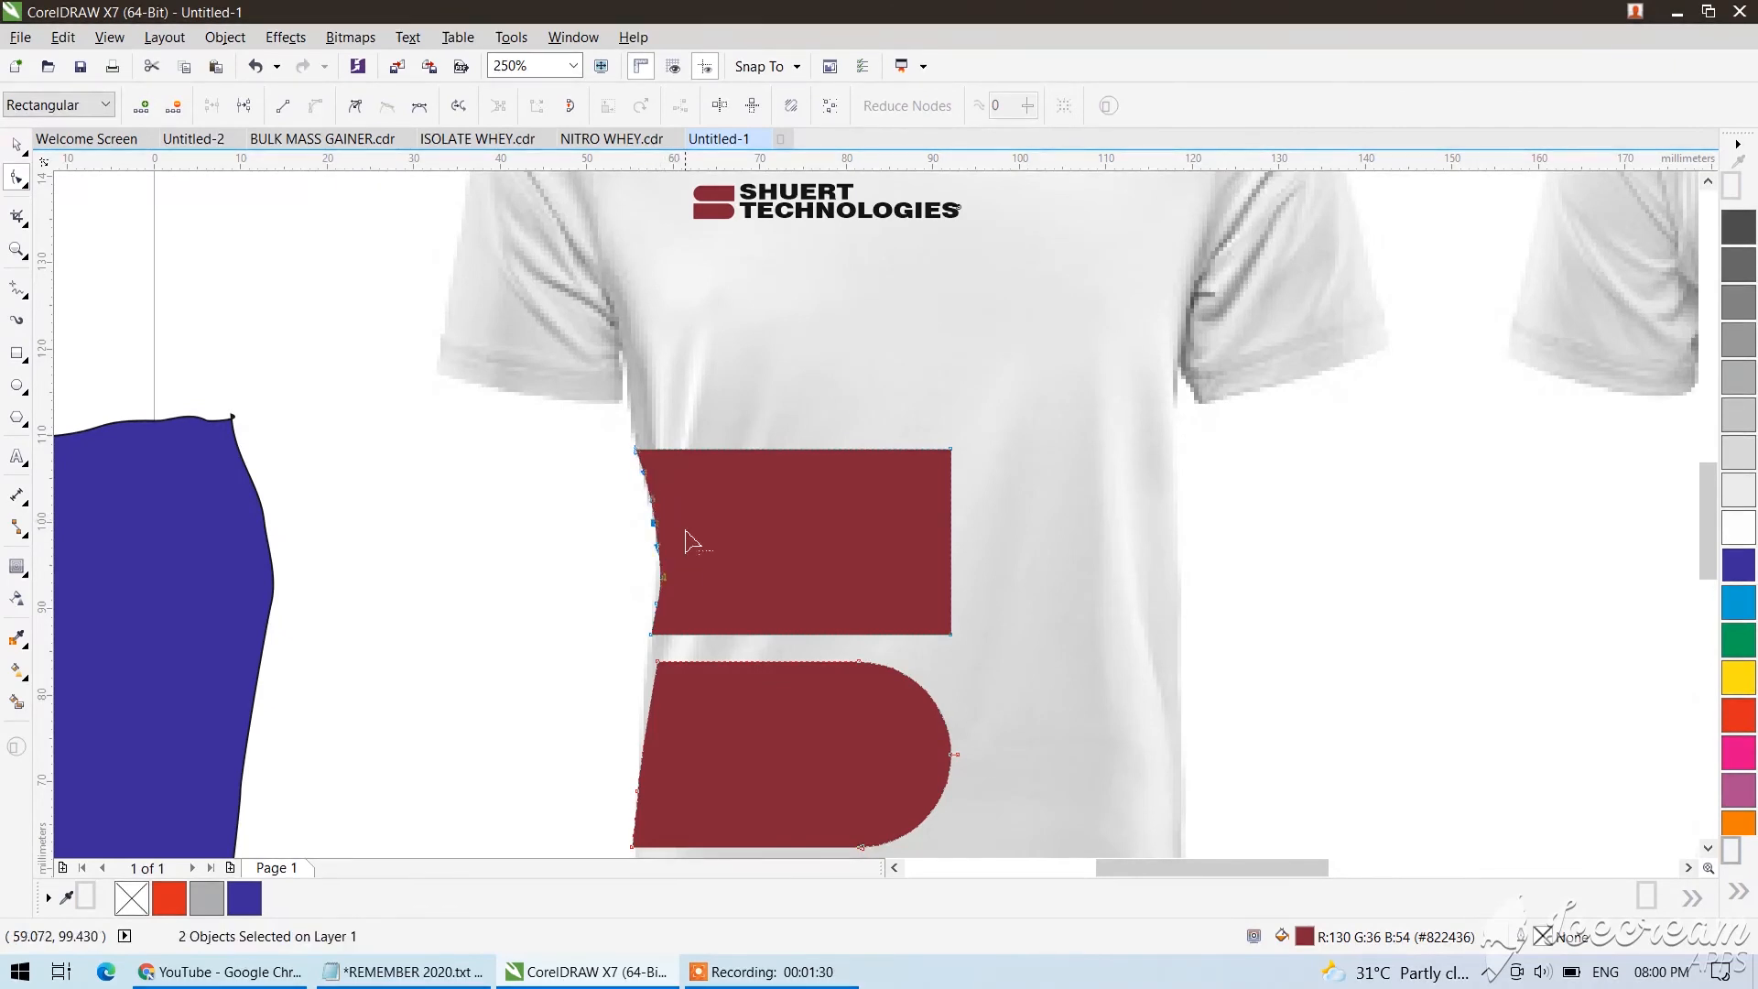
scroll(668, 502, "down", 2)
left_click_drag(661, 582, 658, 582)
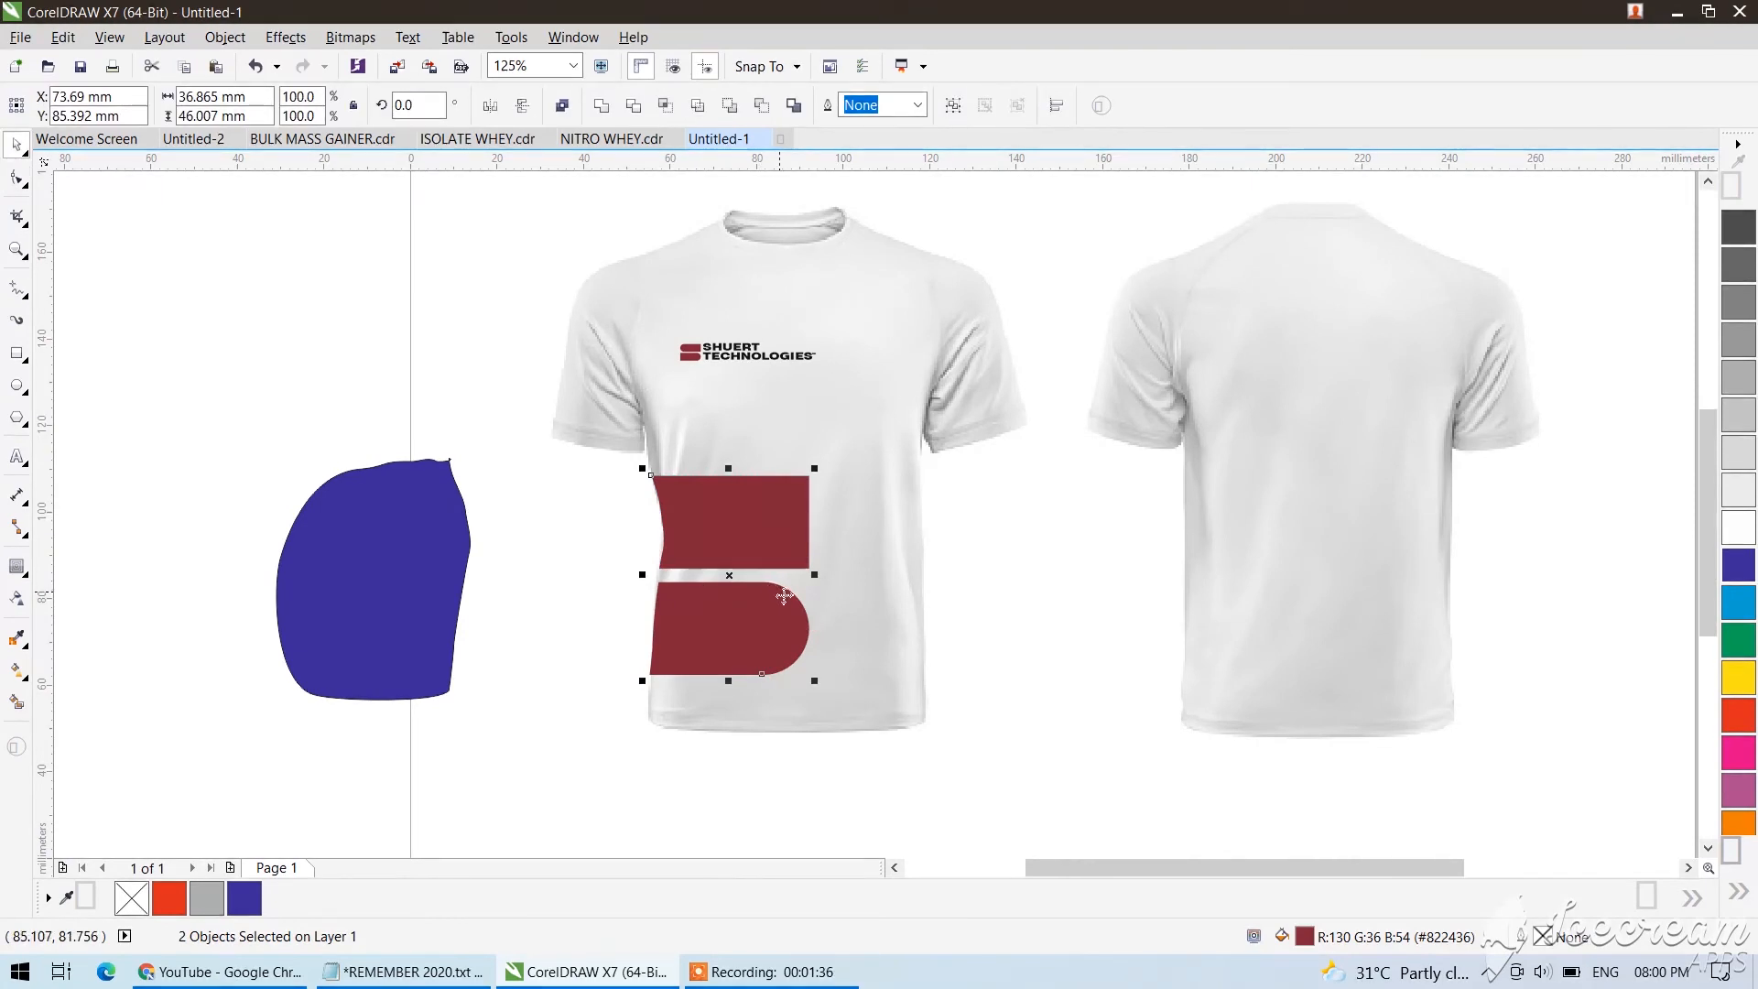
- Place an enlarged copy of the logo symbol, about 43 × 35 mm, overlapping the back shirt's right side edge
left_click_drag(311, 250, 874, 499)
left_click_drag(844, 394, 1251, 537)
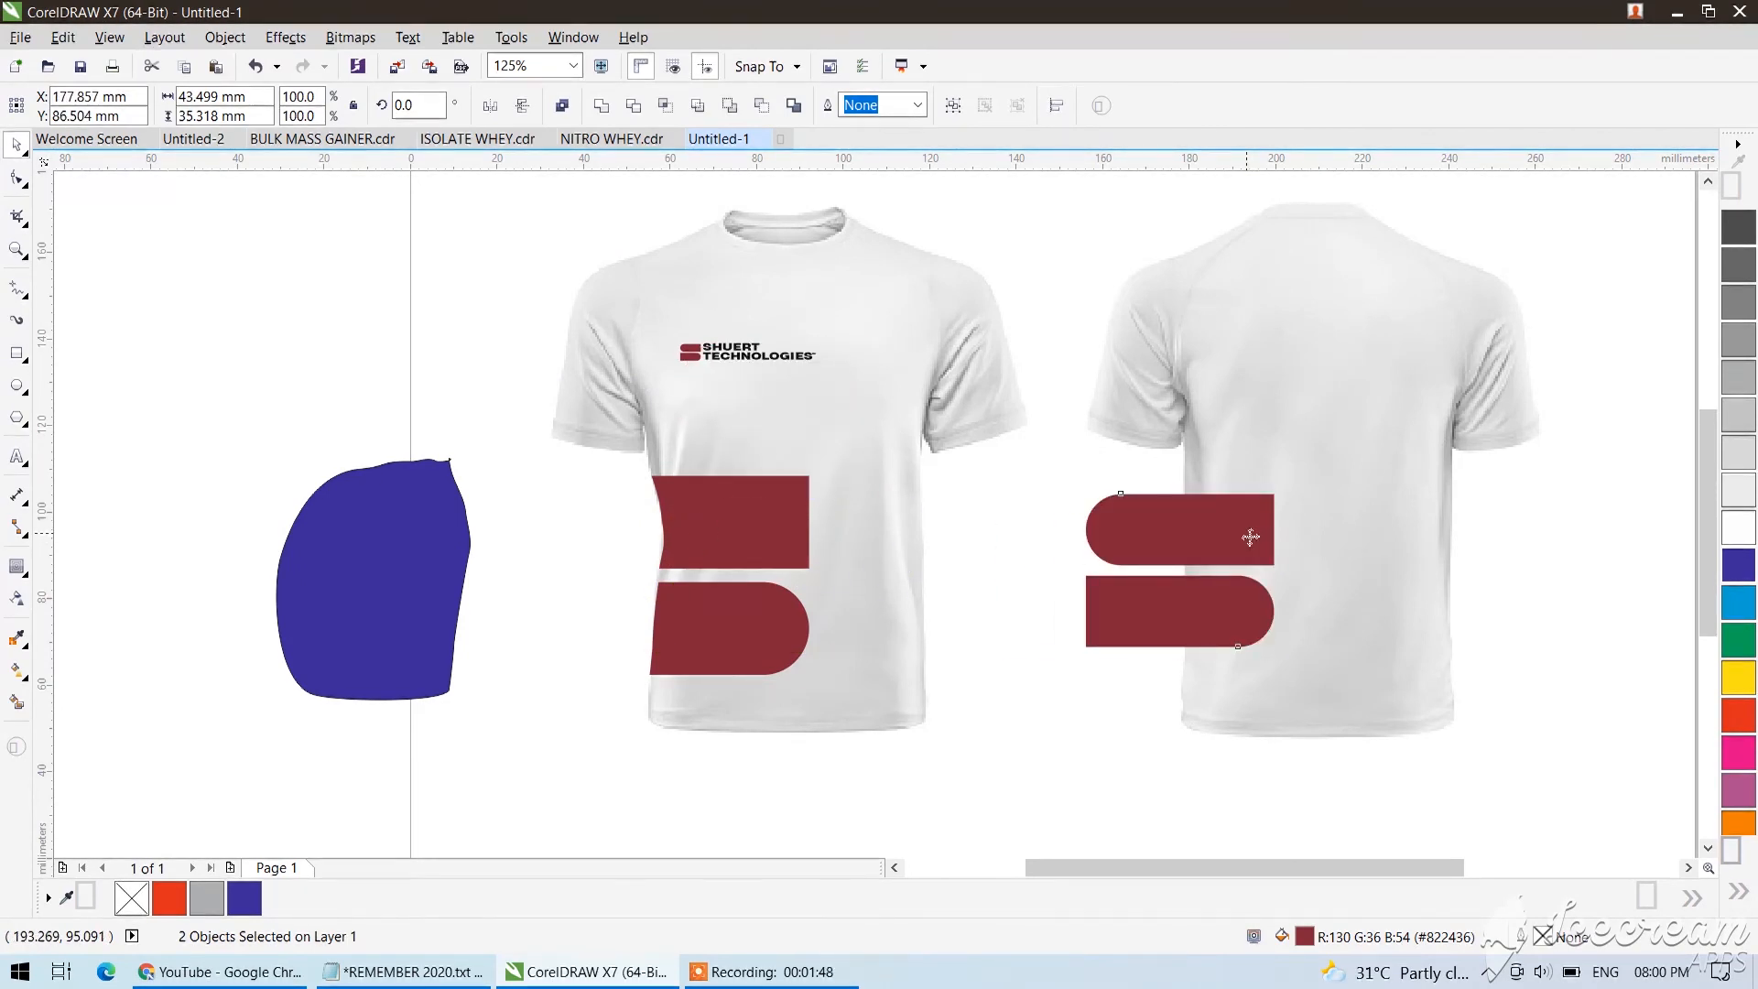
left_click_drag(1250, 537, 1495, 535)
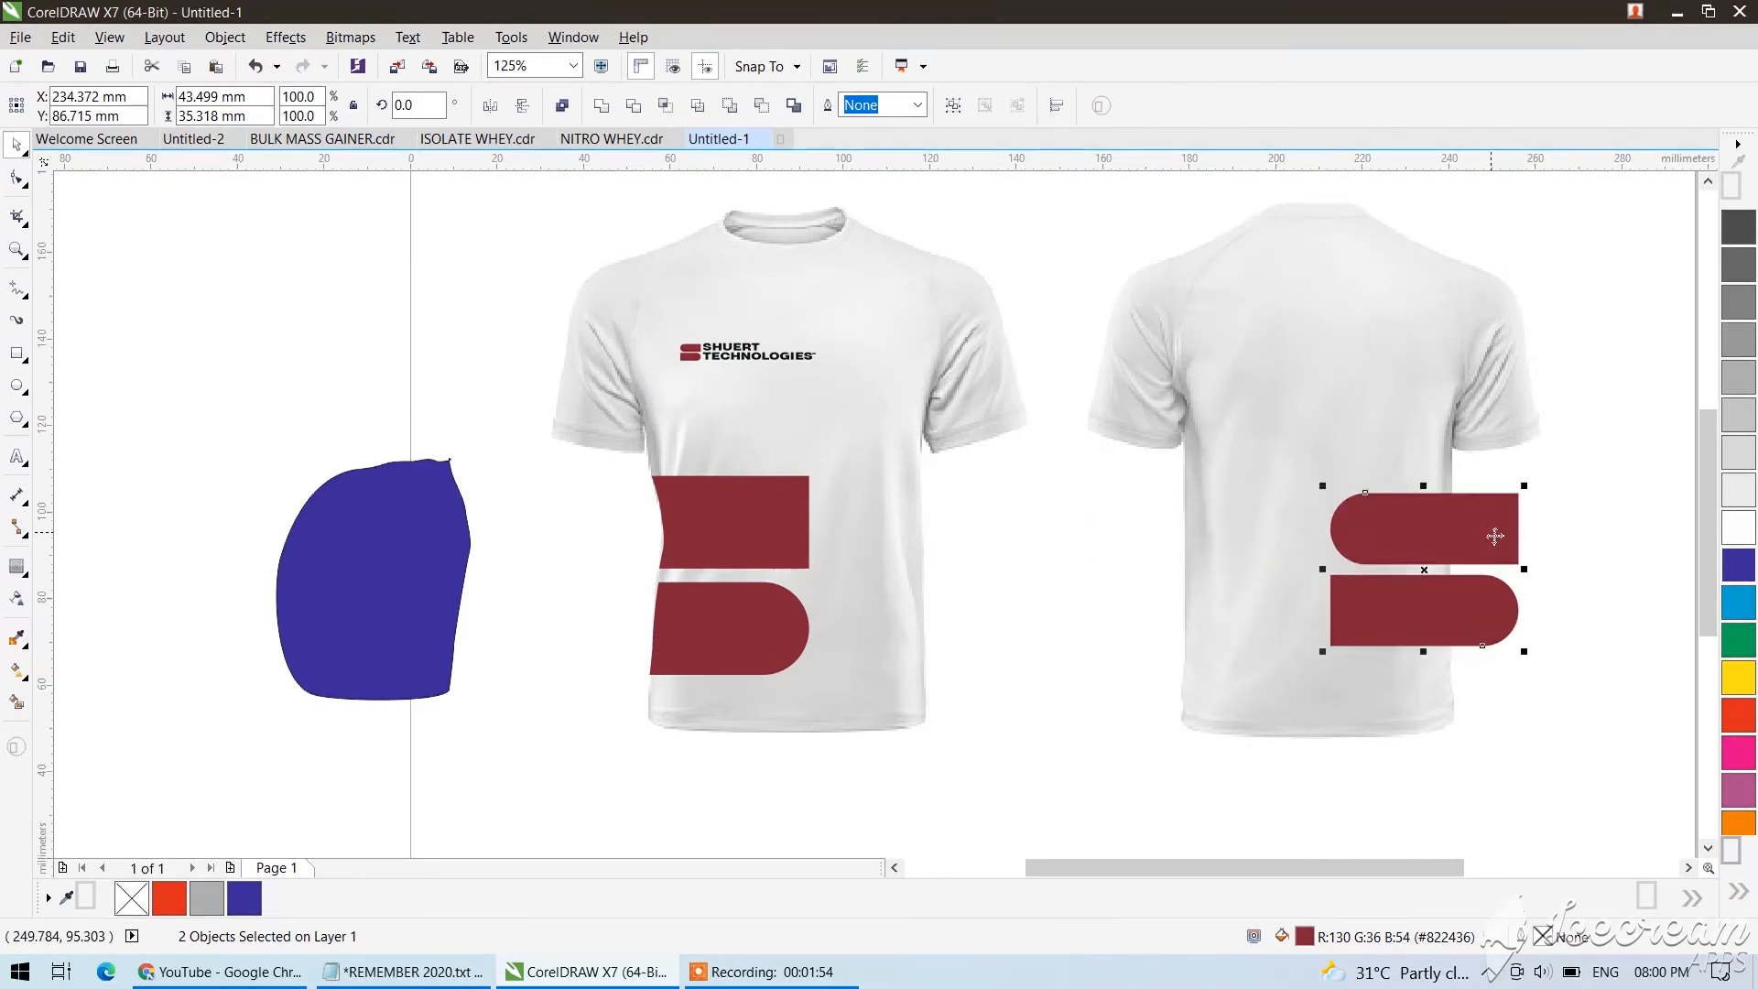
- Reposition the symbol copy on the back shirt, enlarge it to about 49 × 40 mm, and delete the blue curve
left_click_drag(1495, 536, 1485, 528)
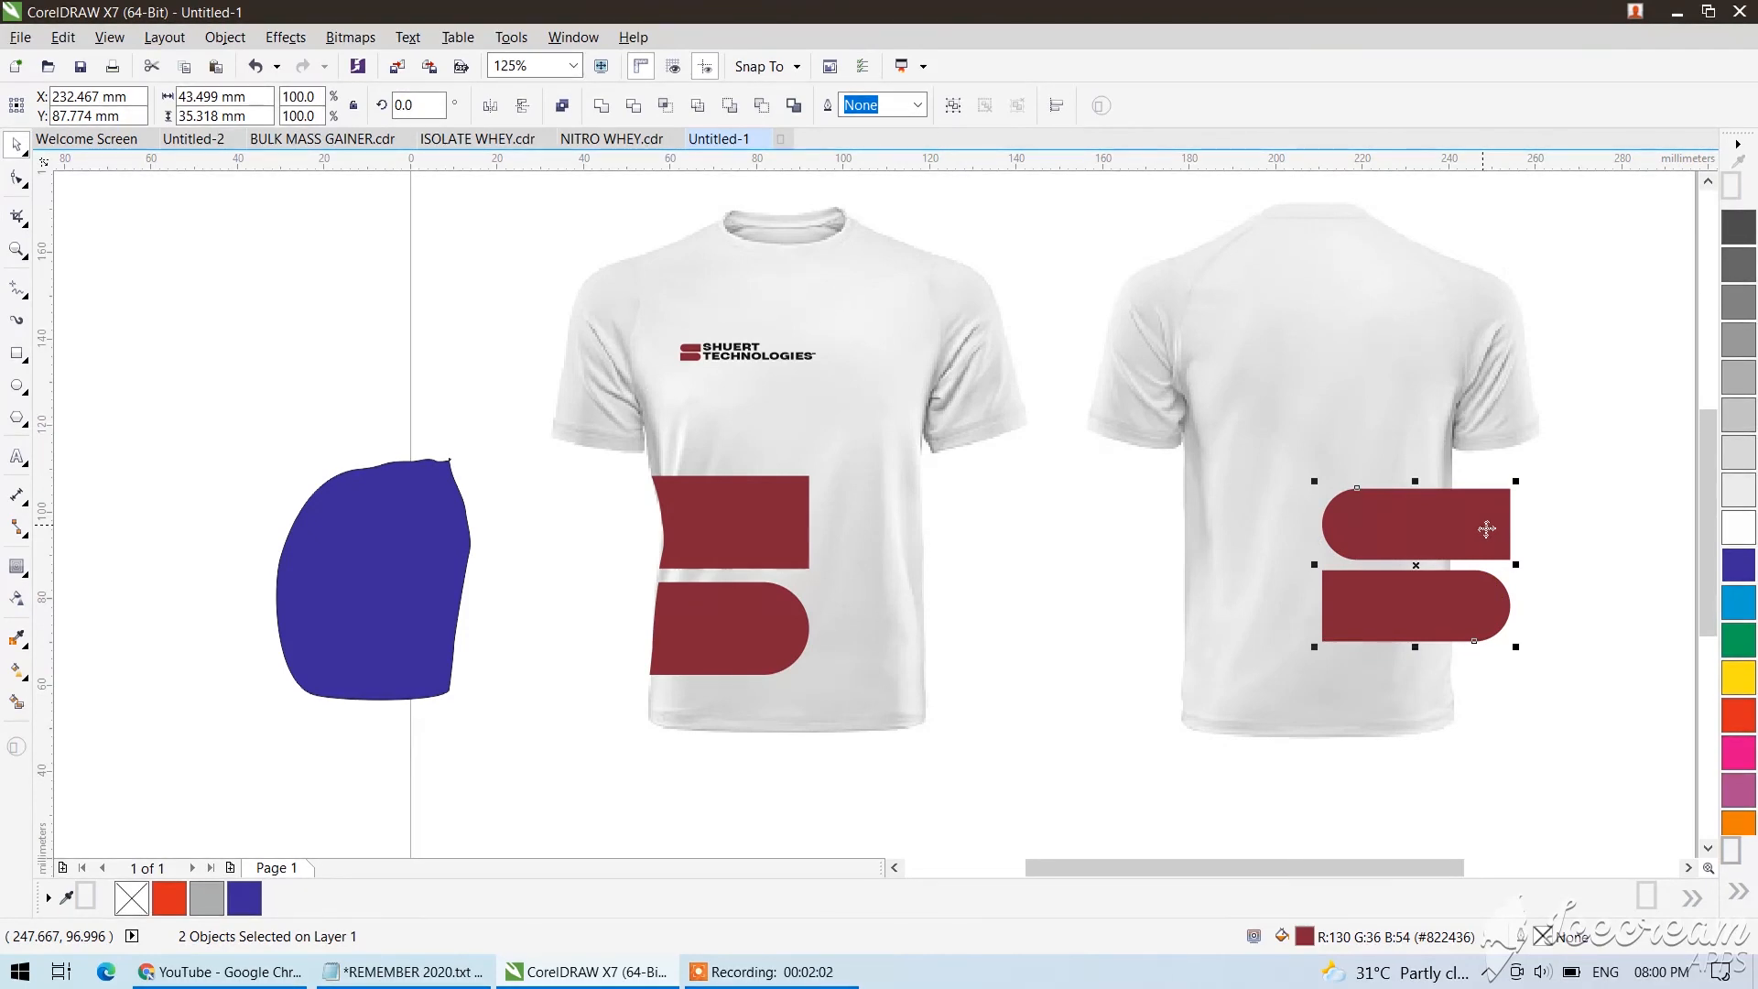
left_click_drag(1517, 646, 1440, 631)
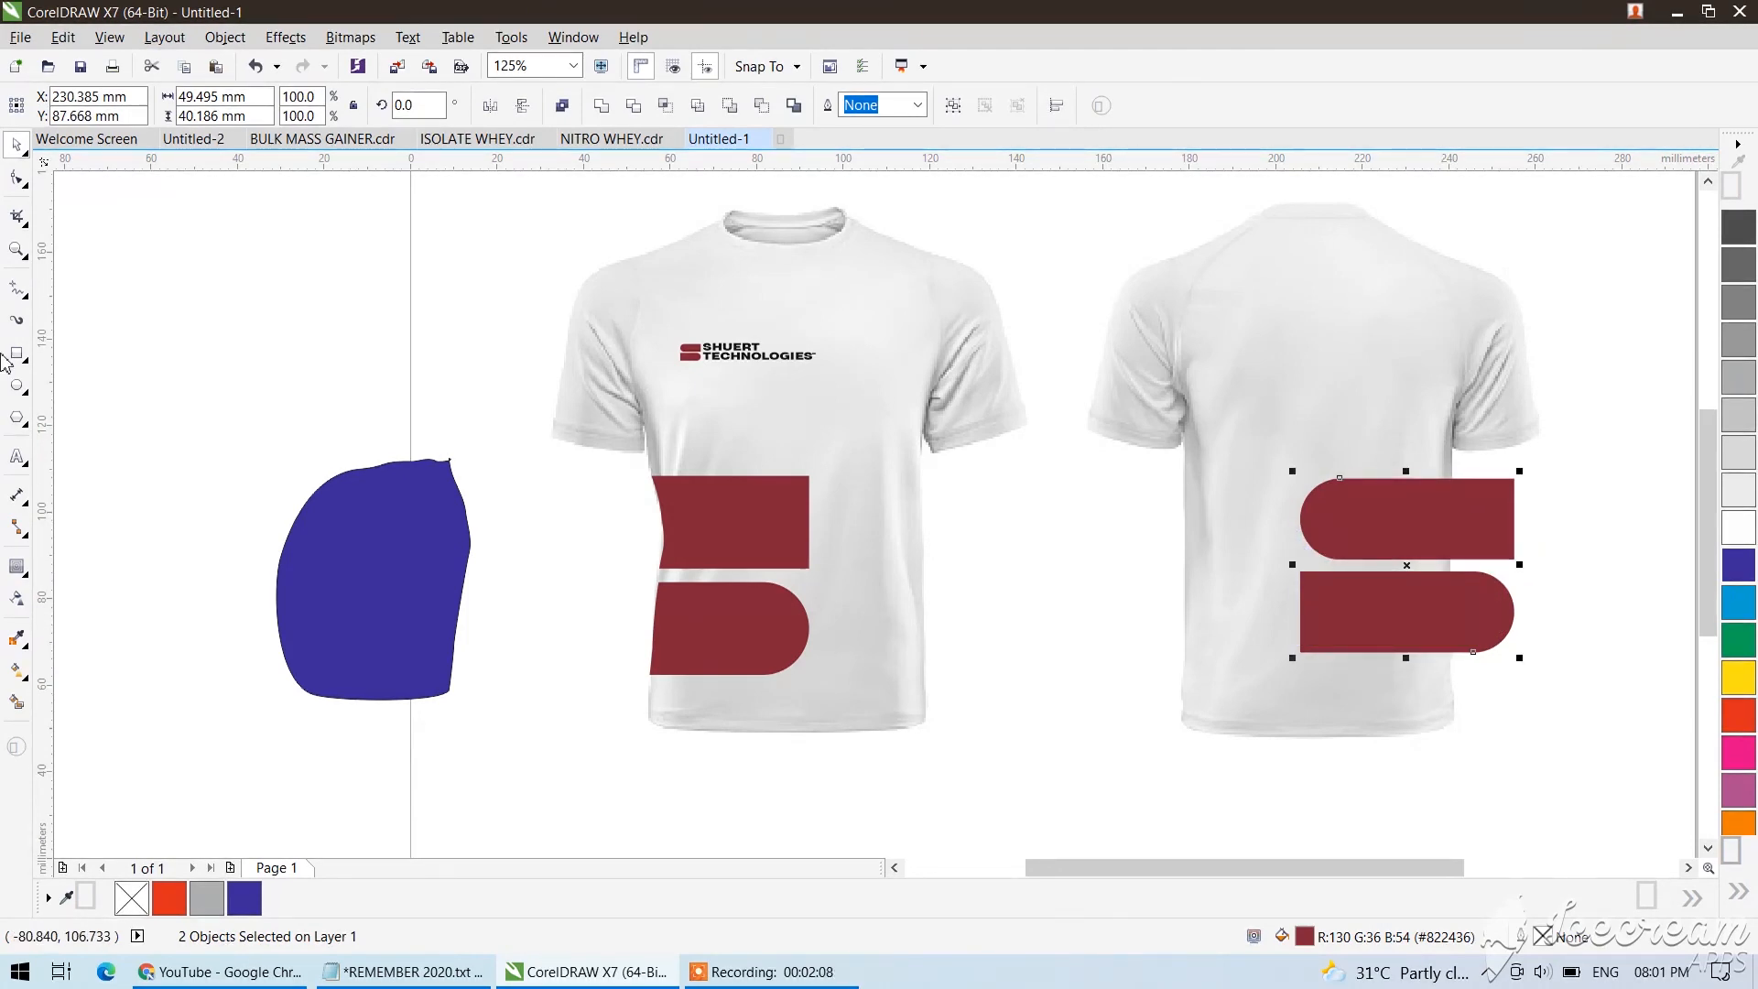
left_click(366, 581)
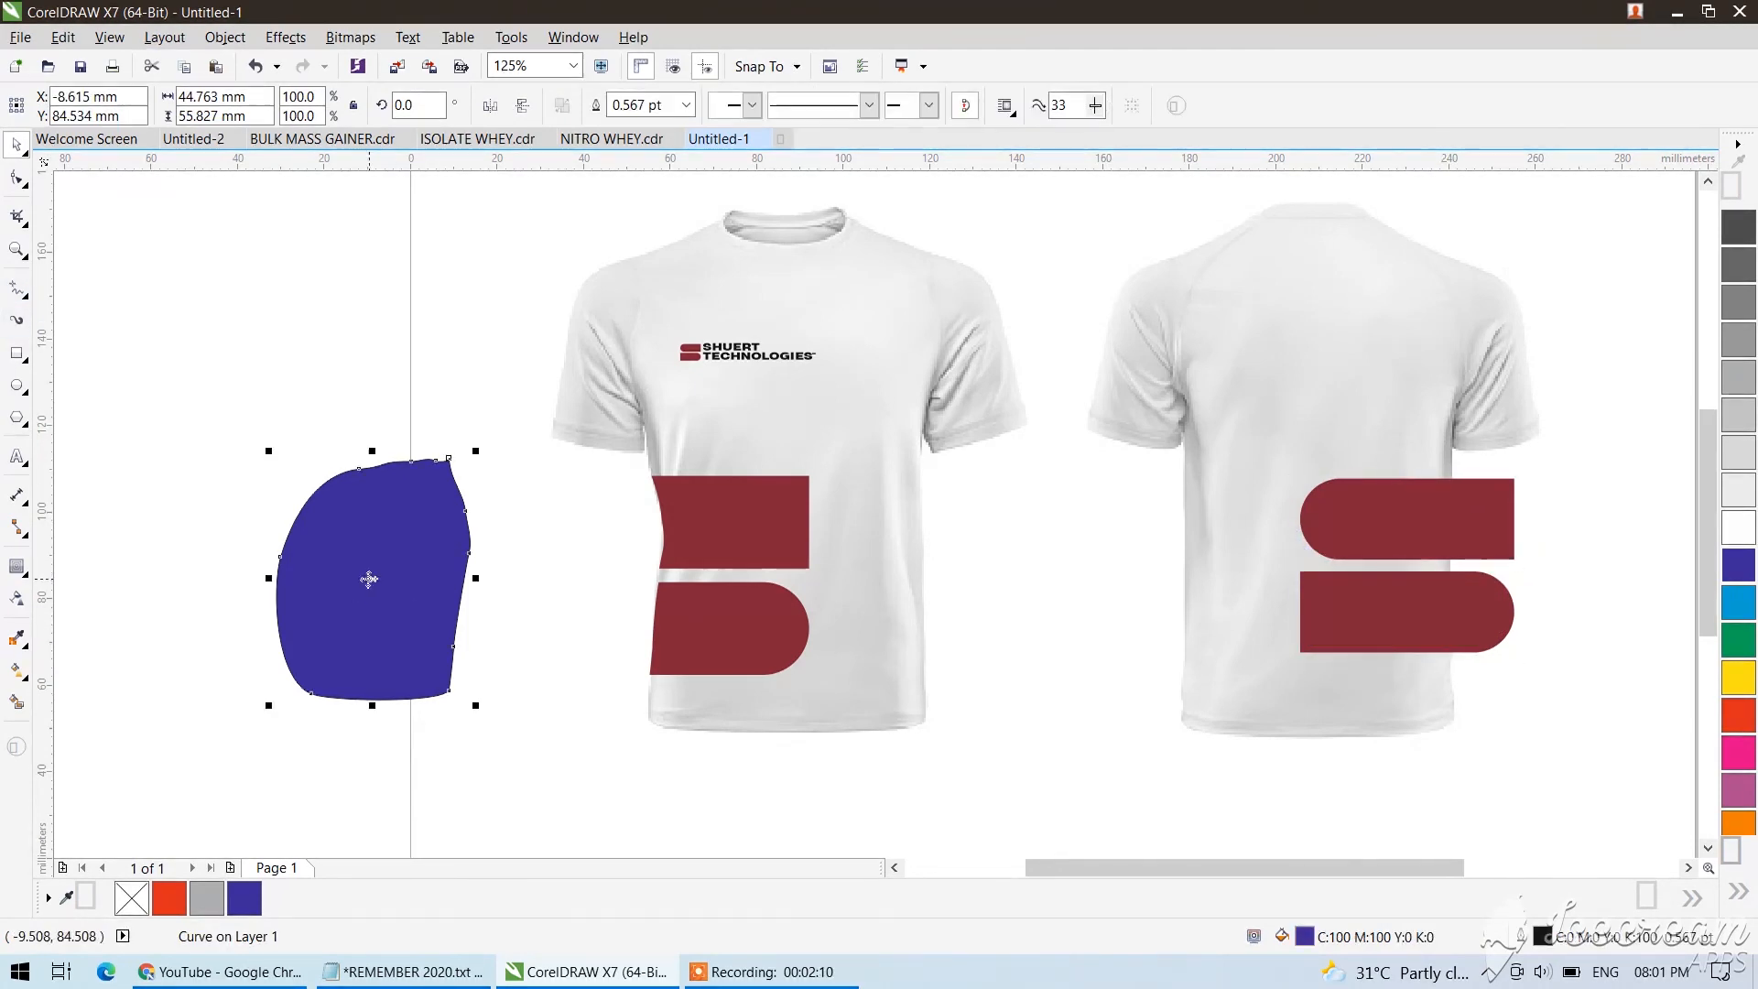
left_click_drag(354, 577, 370, 544)
key("Delete")
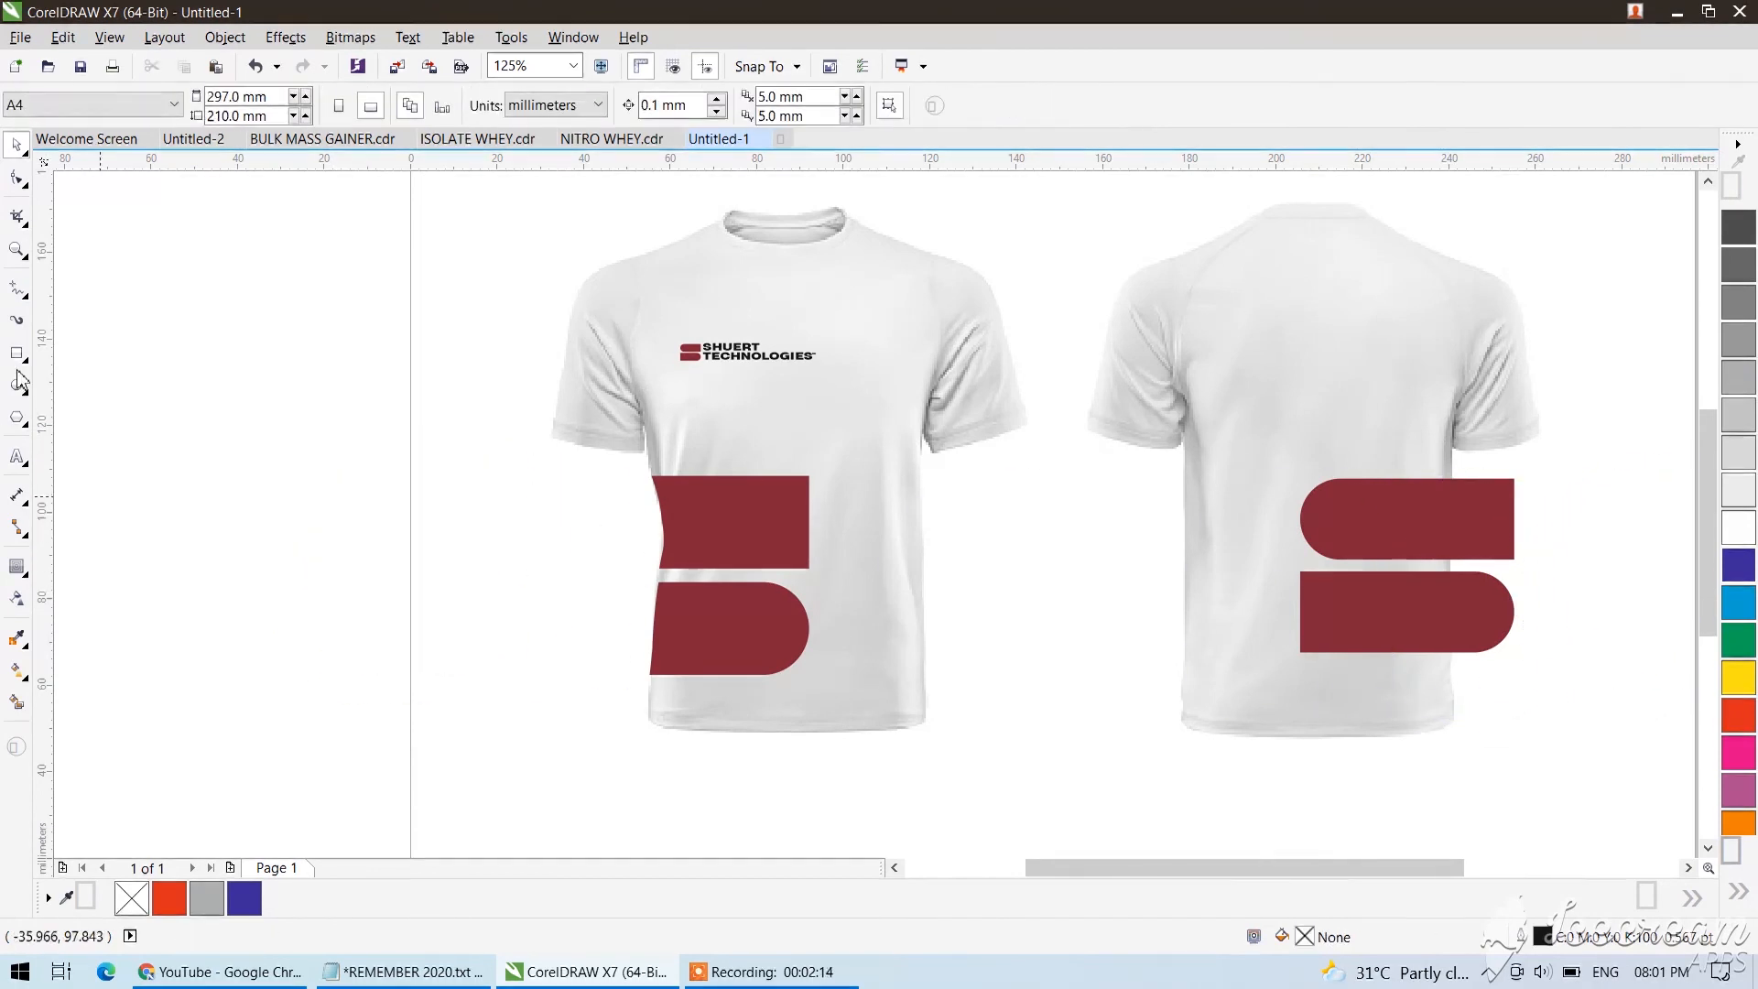
- Draw a closed freehand shape about 39 × 67 mm along the back shirt's side edge, straighten its lower node and fill it with 70% black
left_click(16, 288)
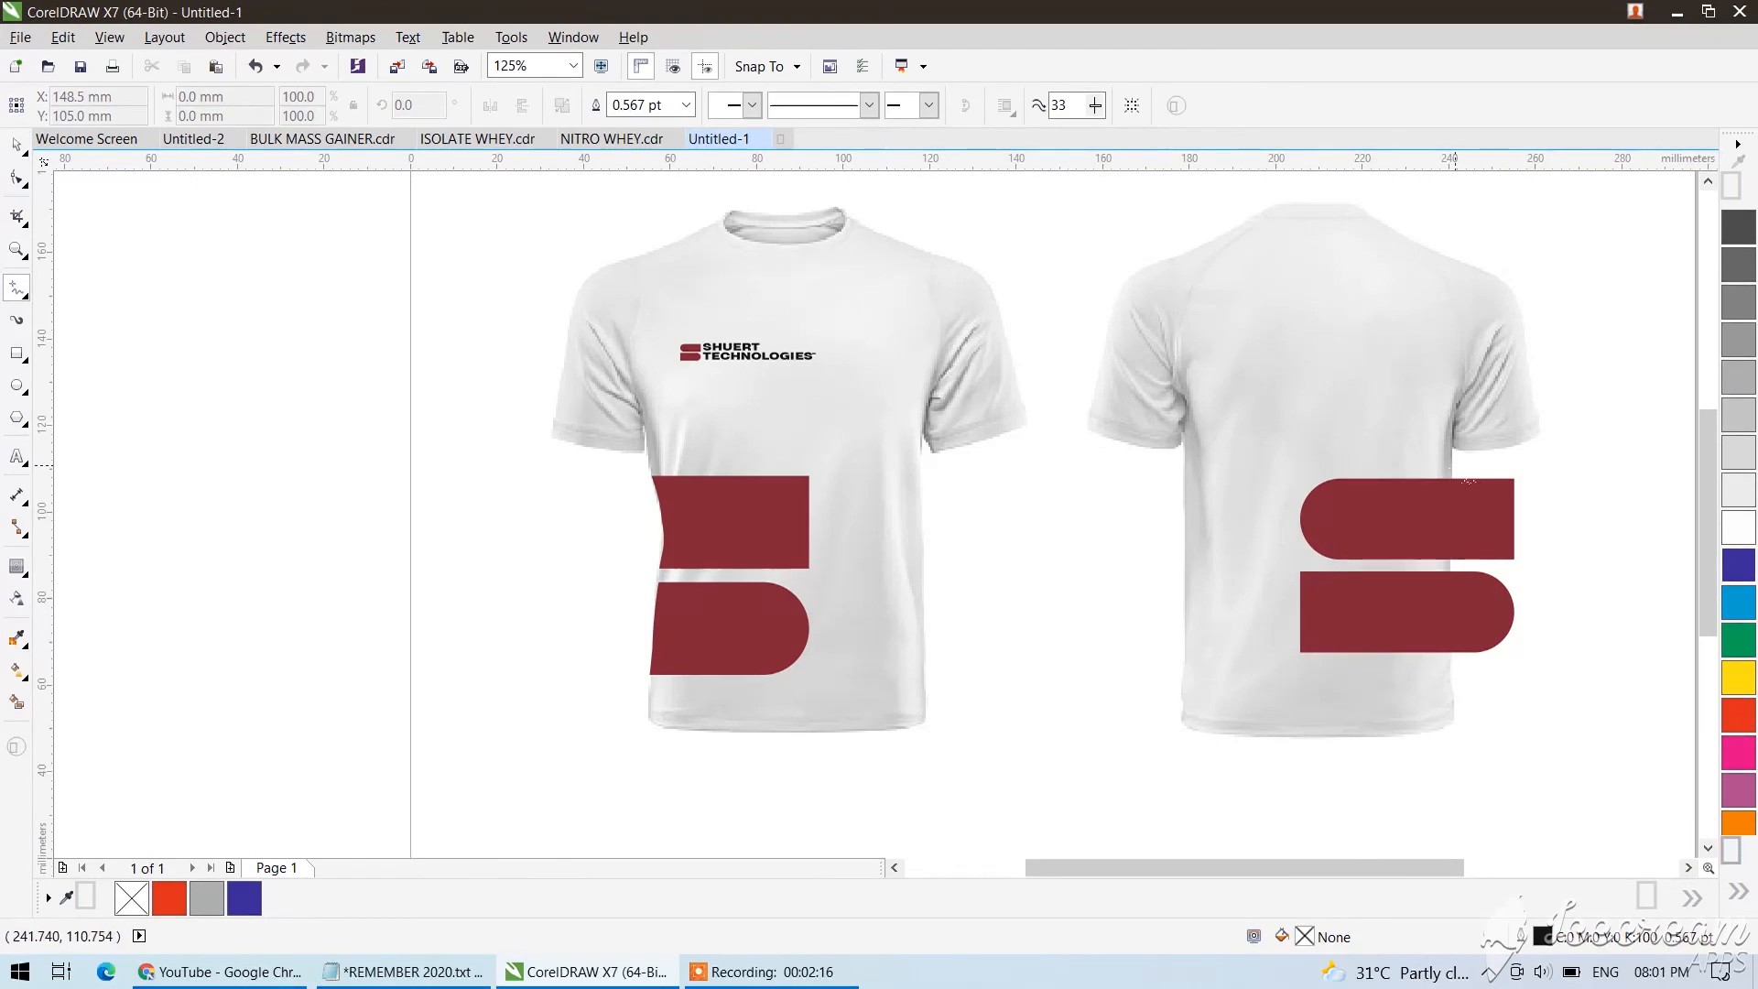
mouse_move(1450, 612)
left_mouse_down()
mouse_move(1462, 682)
mouse_move(1536, 714)
left_mouse_up()
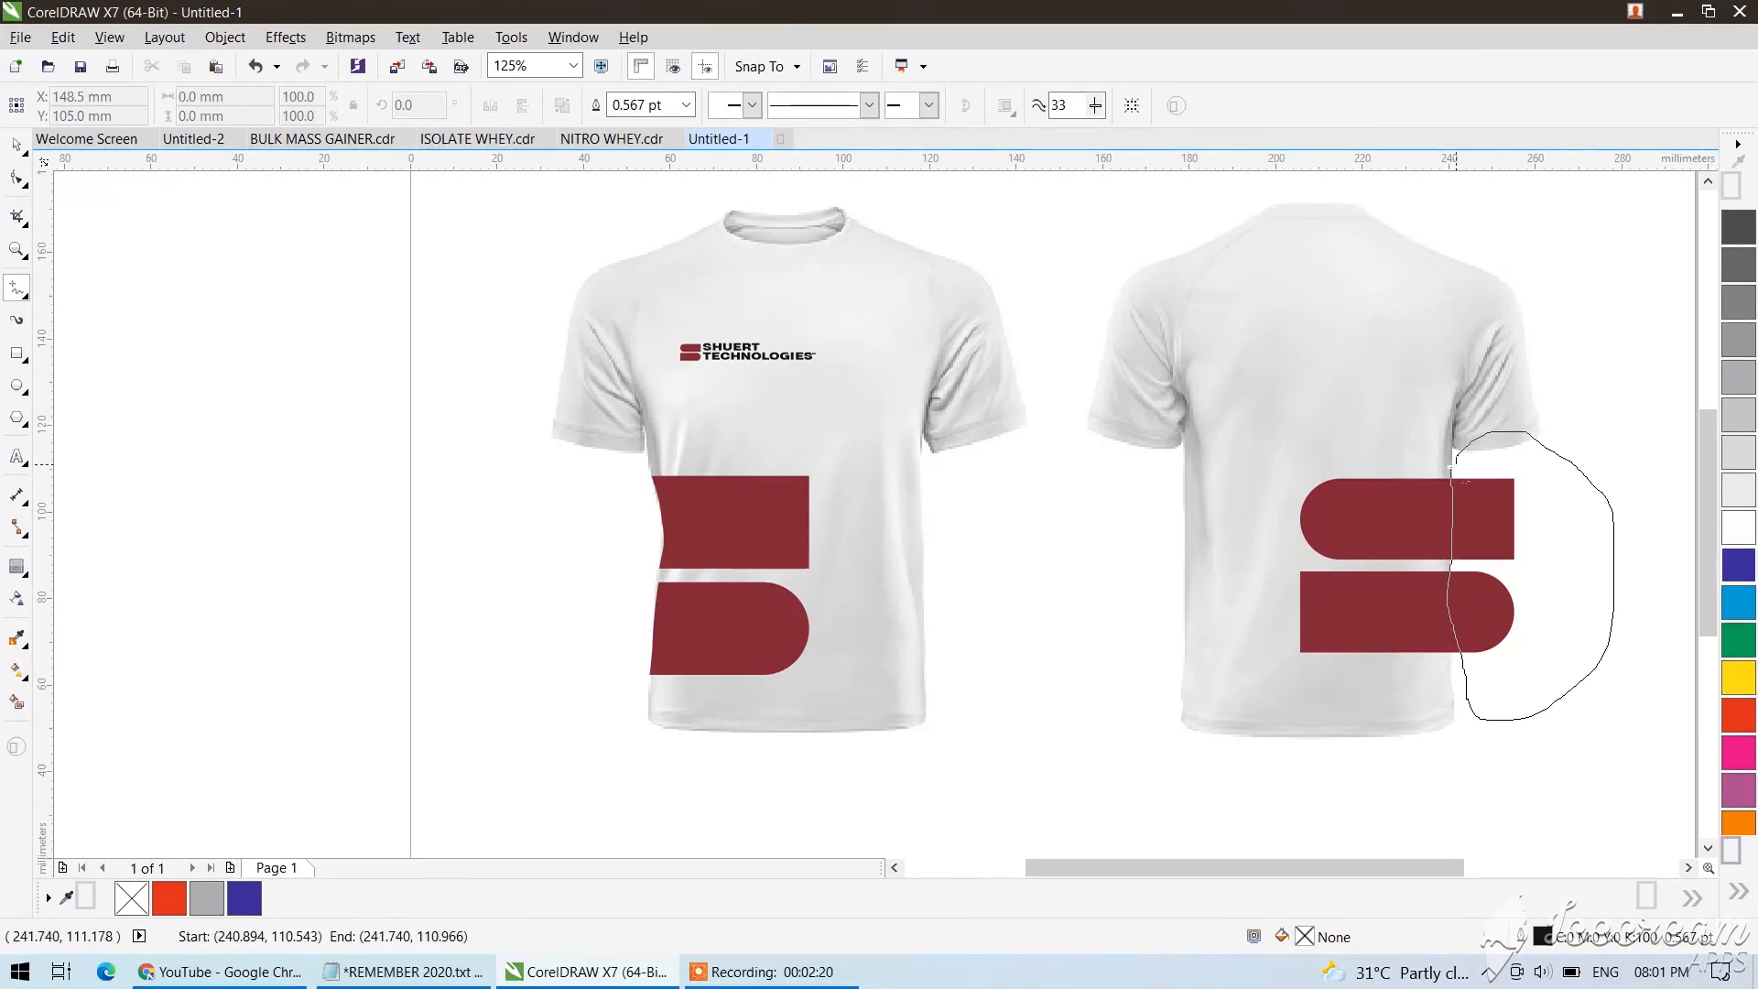
left_click_drag(1453, 464, 1455, 467)
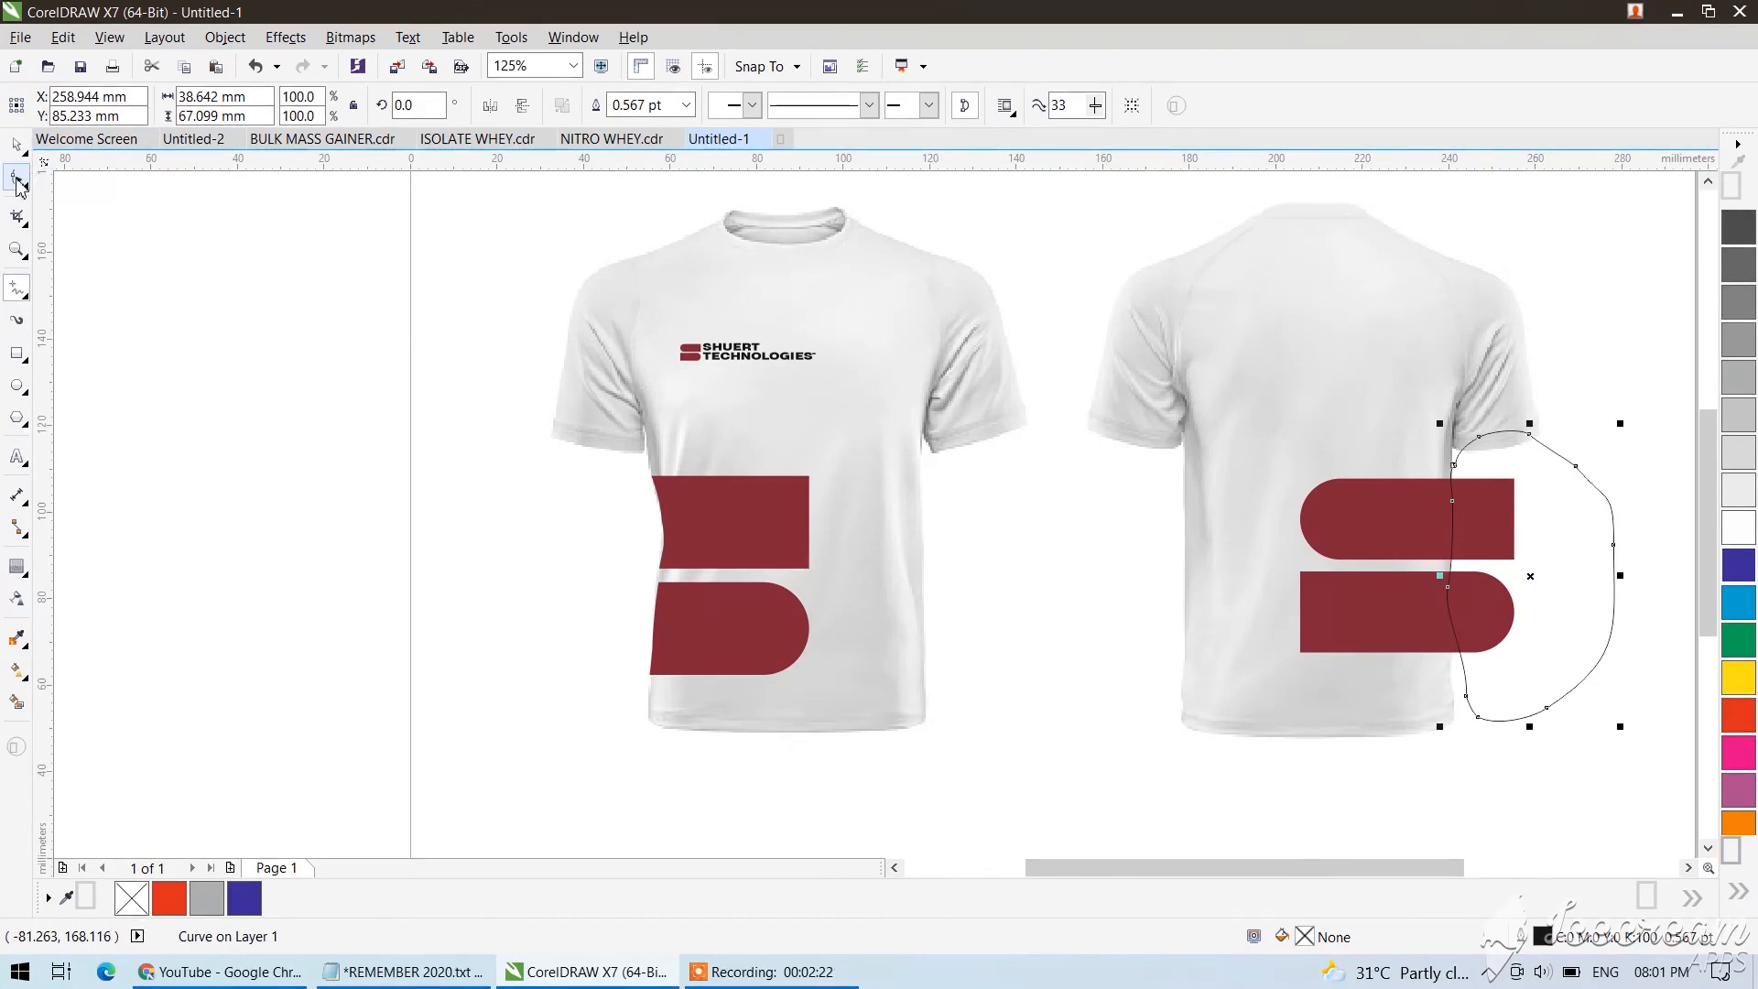
key("F10")
left_click_drag(1466, 695, 1451, 696)
key("space")
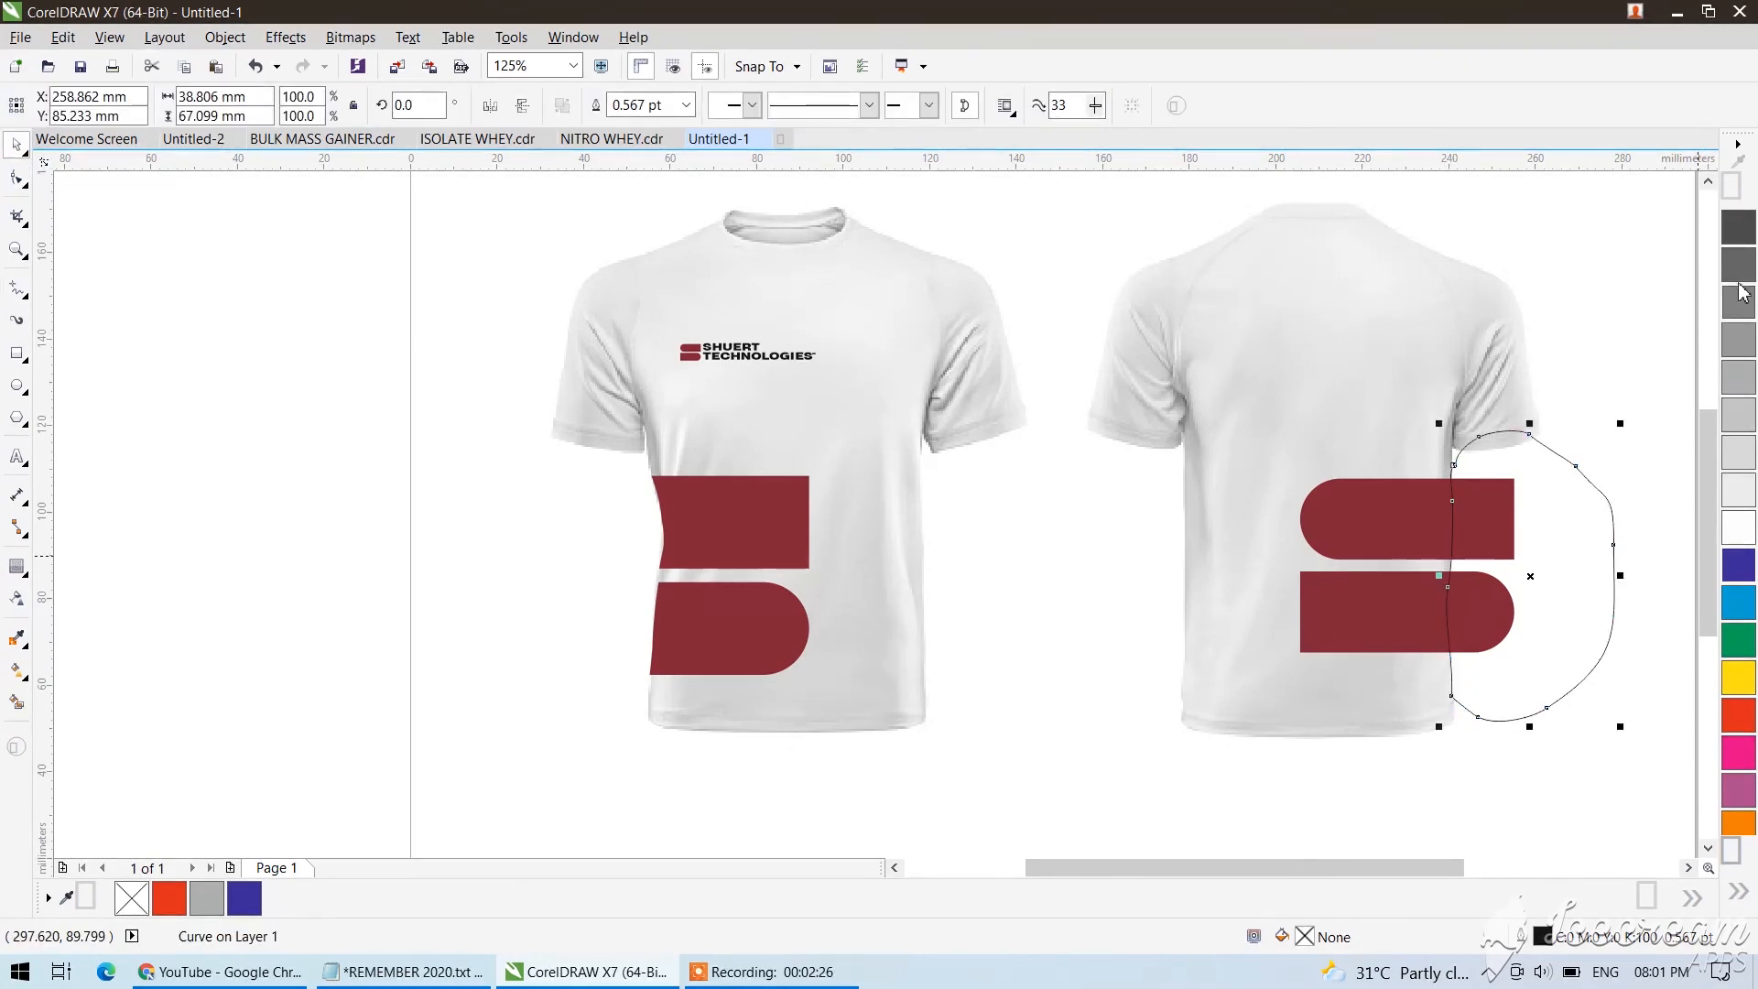
left_click(1737, 265)
- Trim both bars of the back shirt's symbol with the grey shape and delete the shape
left_click(1373, 610, "shift")
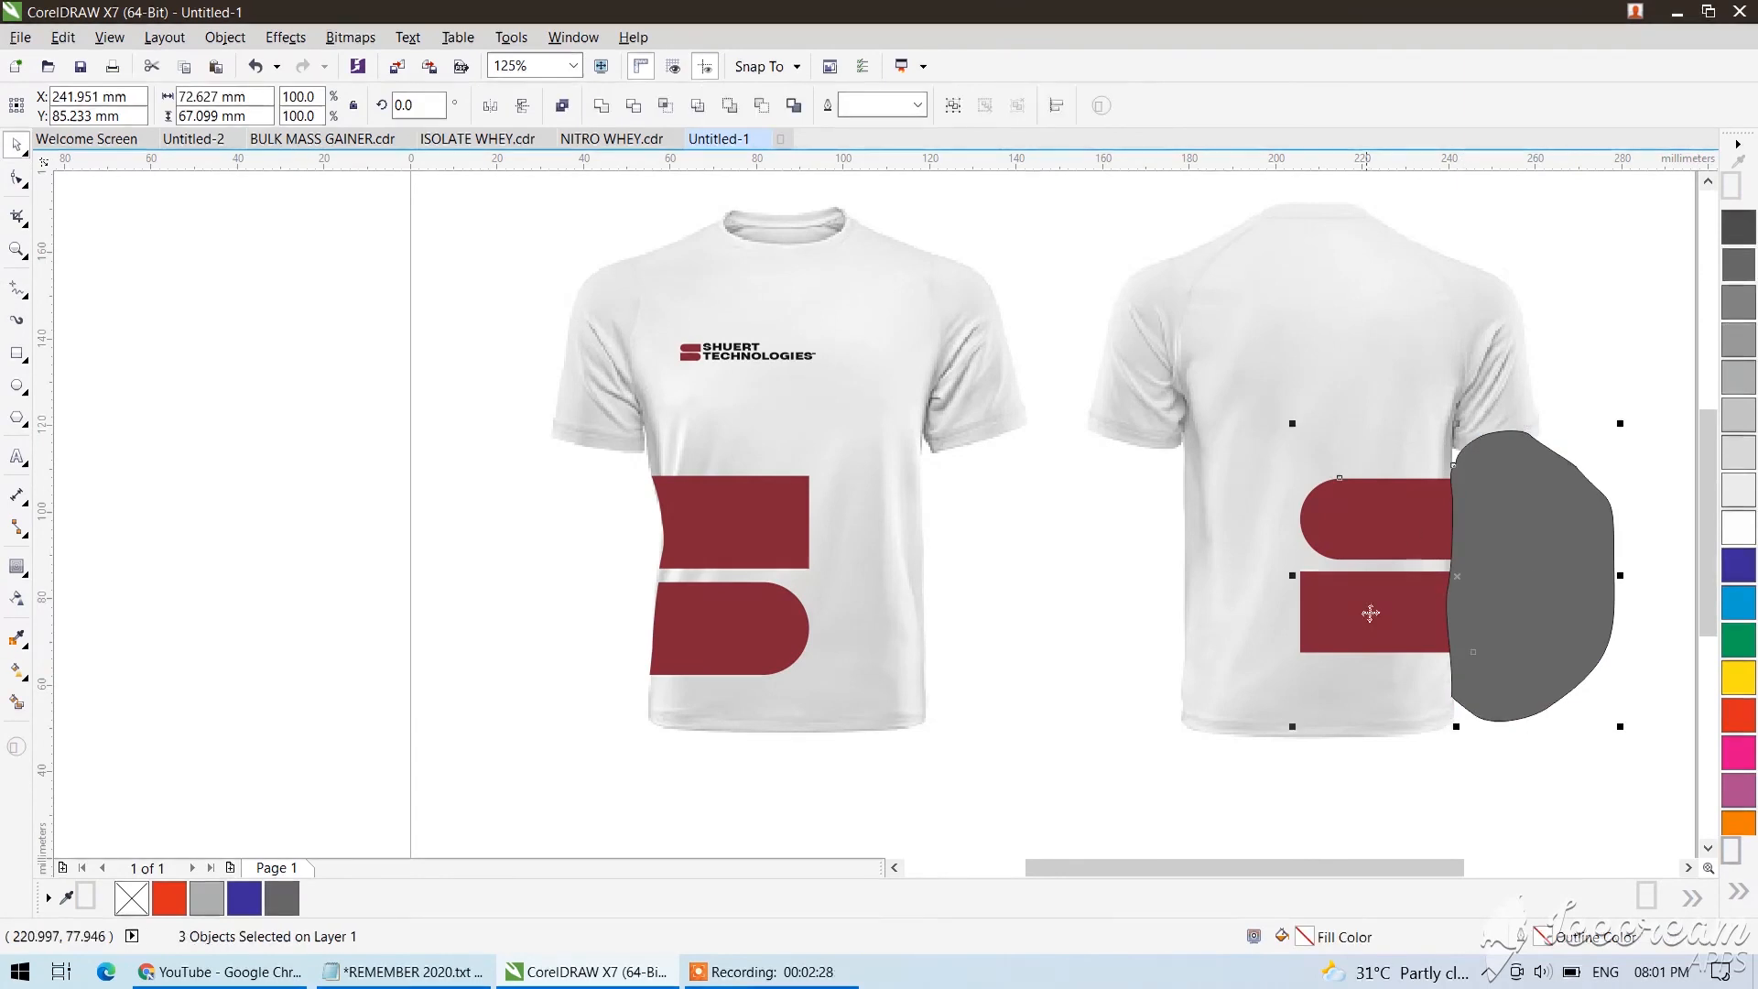
left_click(635, 107)
left_click(1551, 572)
left_click(1397, 519, "shift")
left_click(640, 107)
left_click(1539, 520)
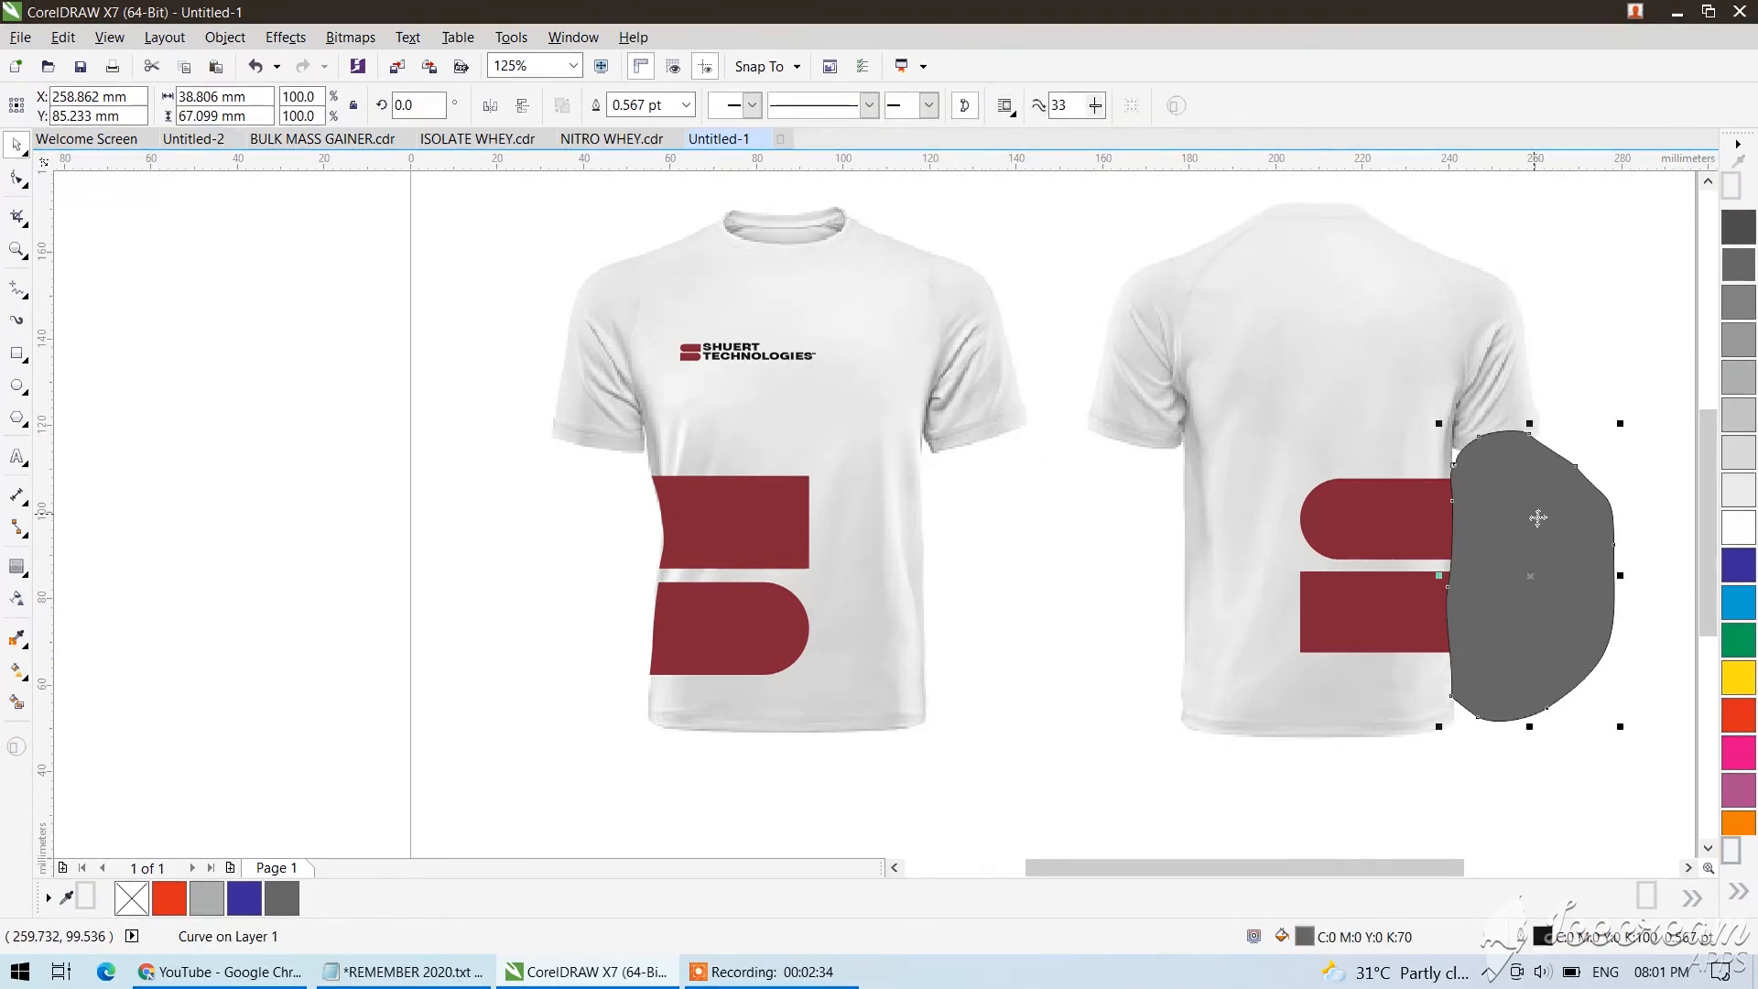
key("Delete")
scroll(1186, 560, "down", 2)
scroll(1192, 512, "up", 2)
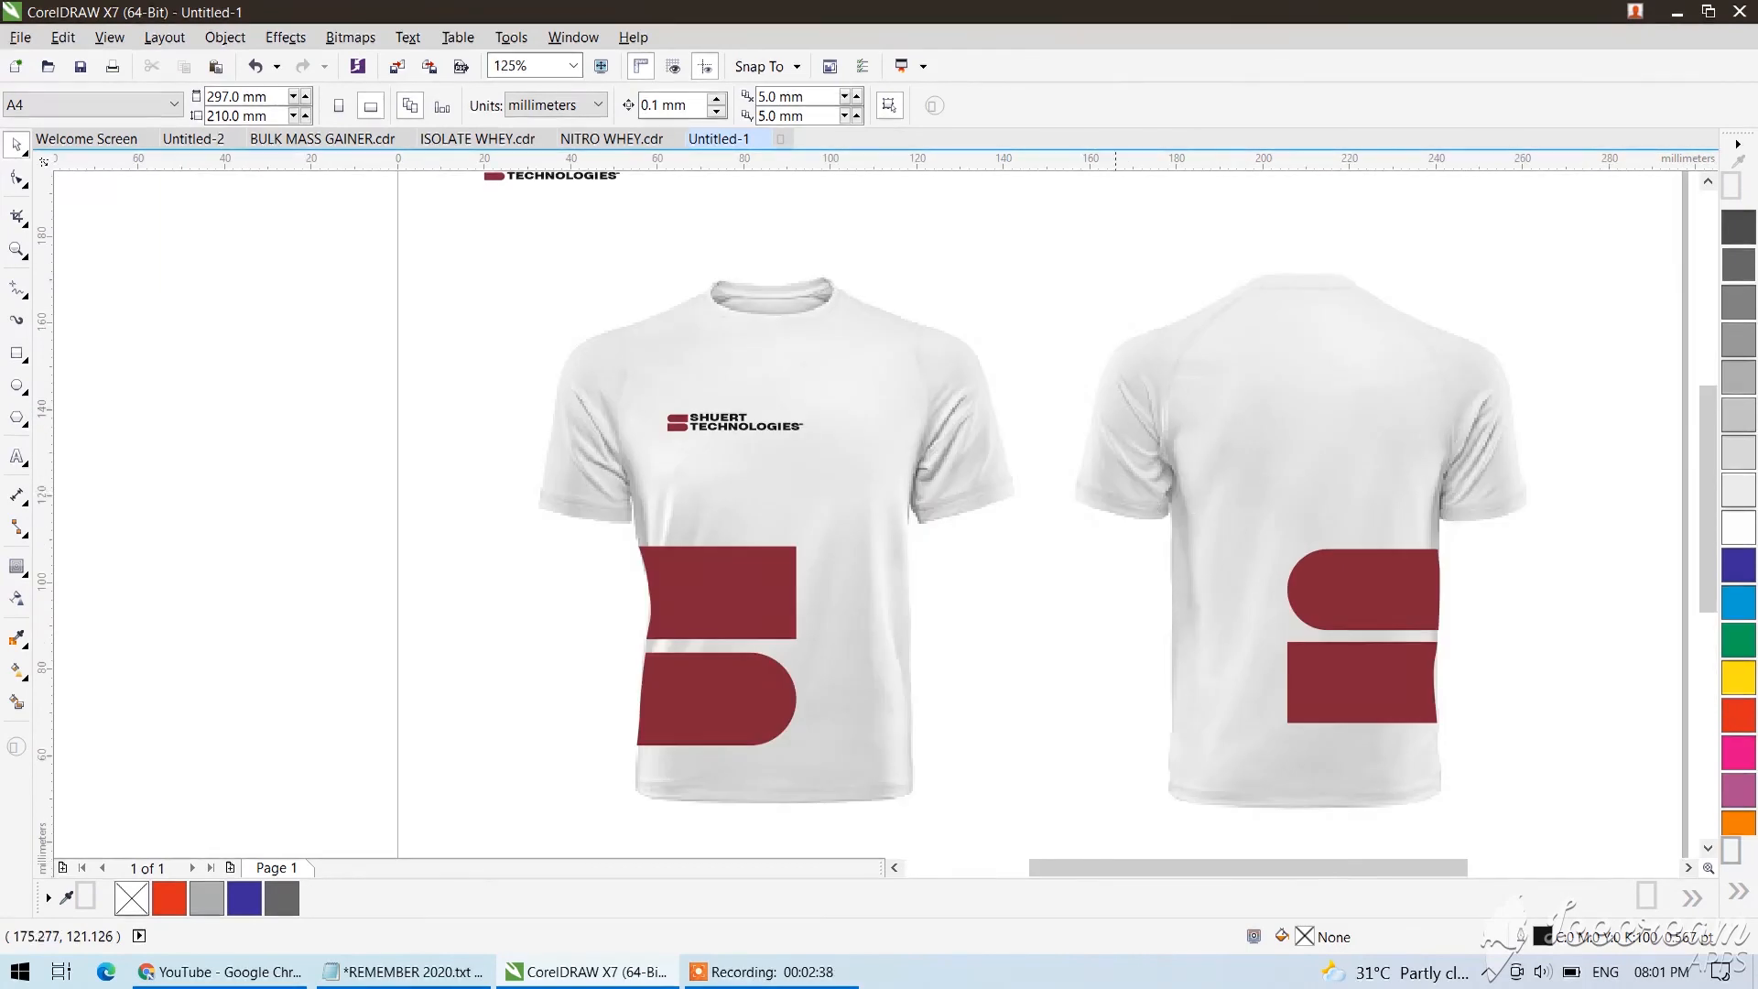
left_click(17, 248)
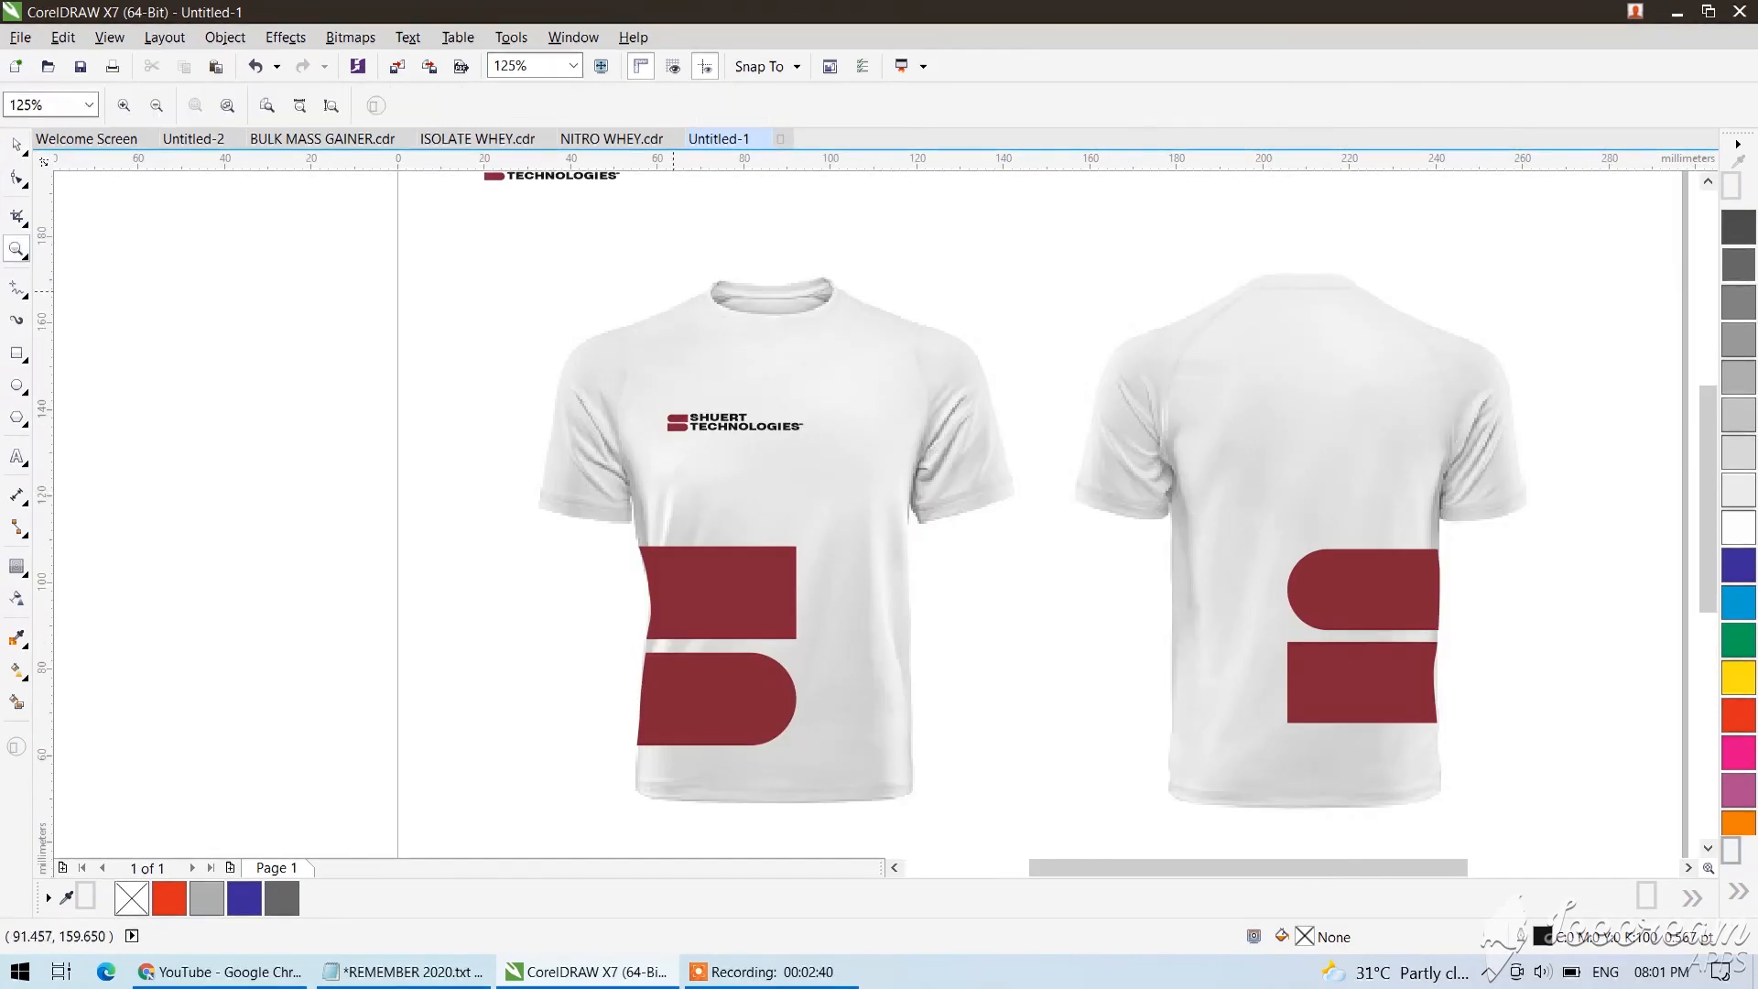
left_click_drag(483, 224, 1626, 768)
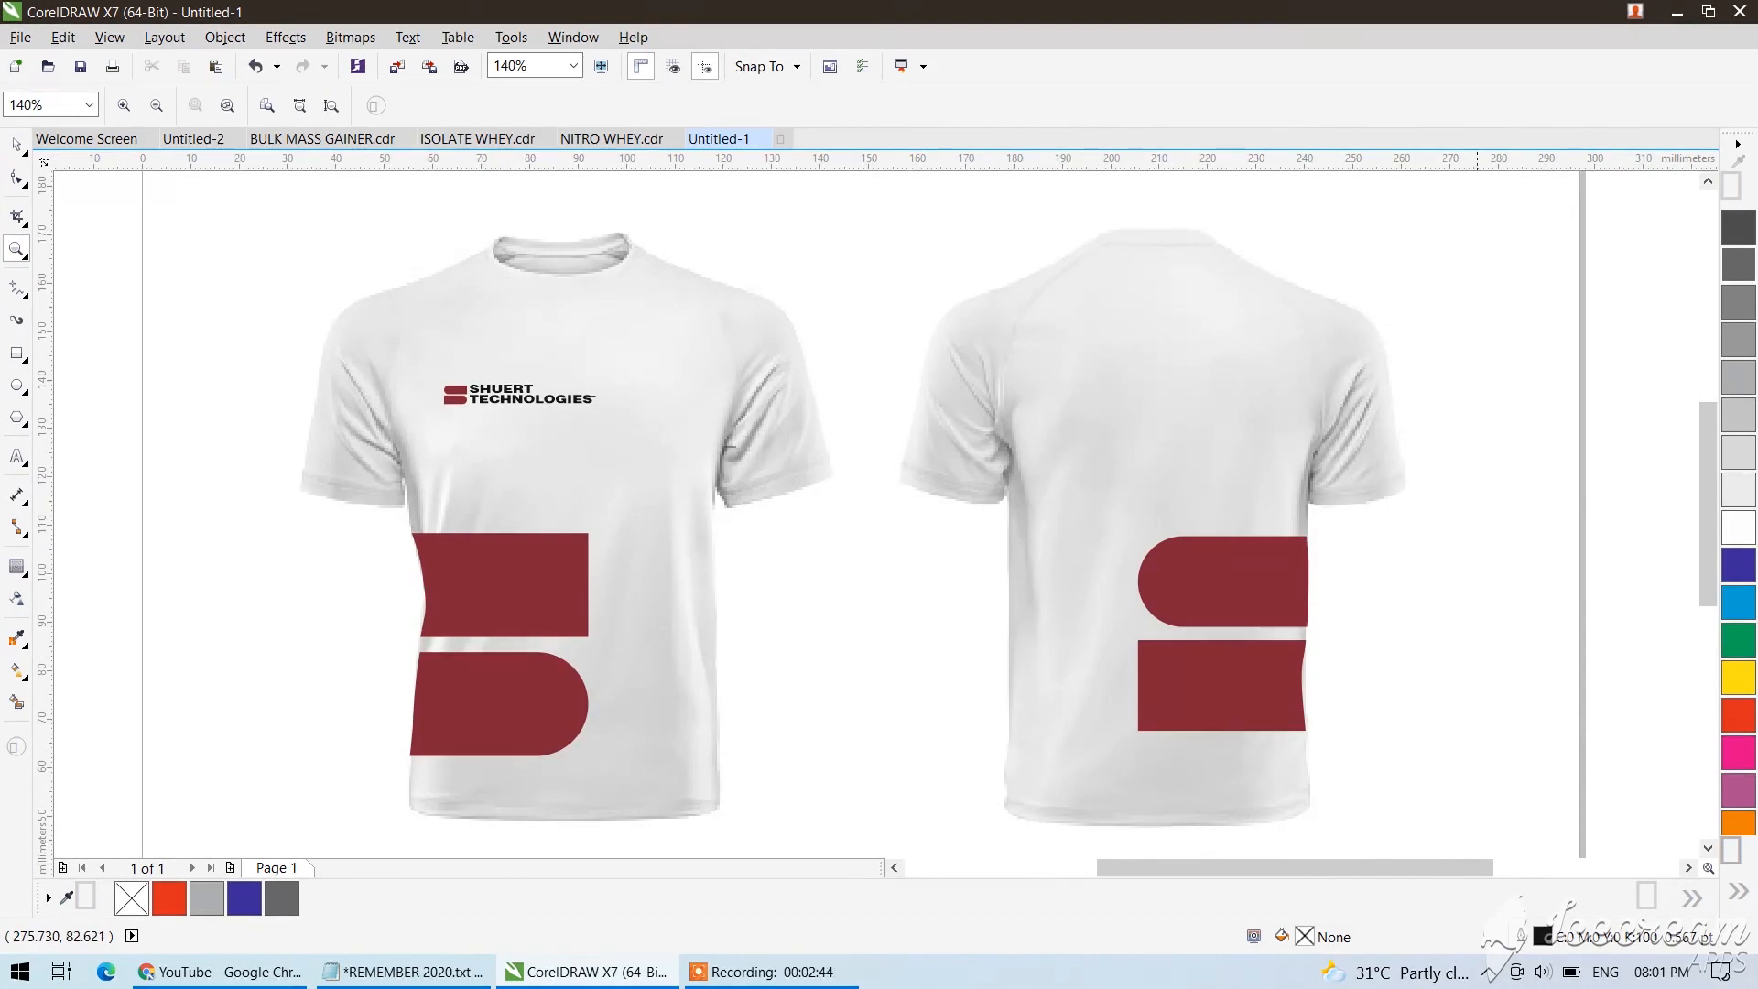